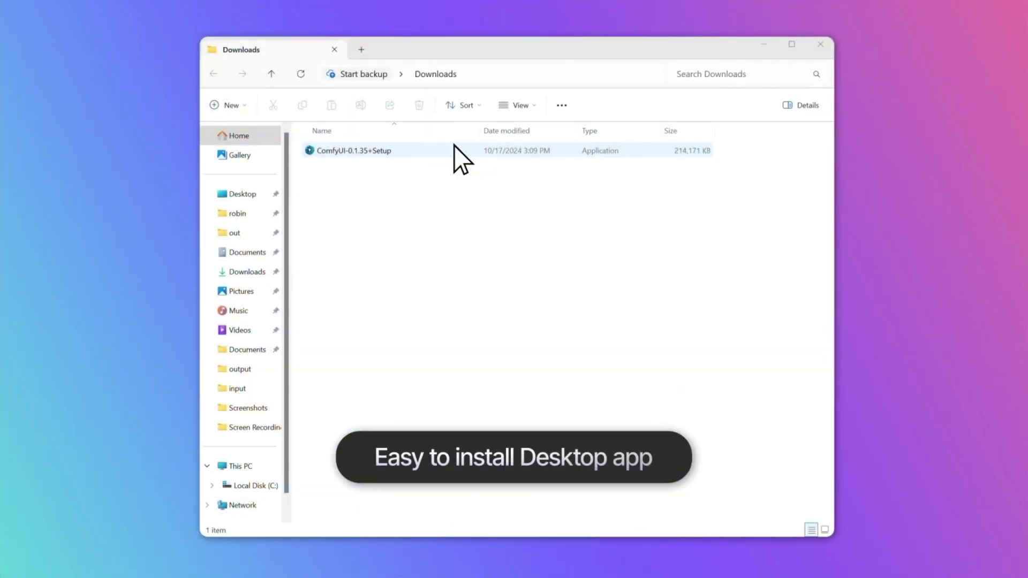
- Install the ComfyUI desktop app at a chosen location and briefly check the Manager
double_click(454, 146)
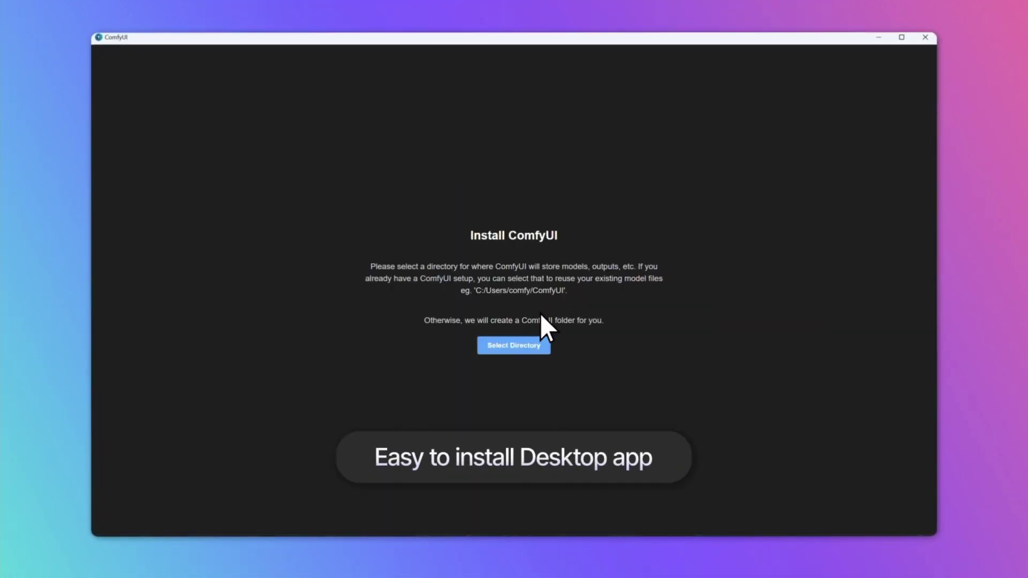
click(542, 345)
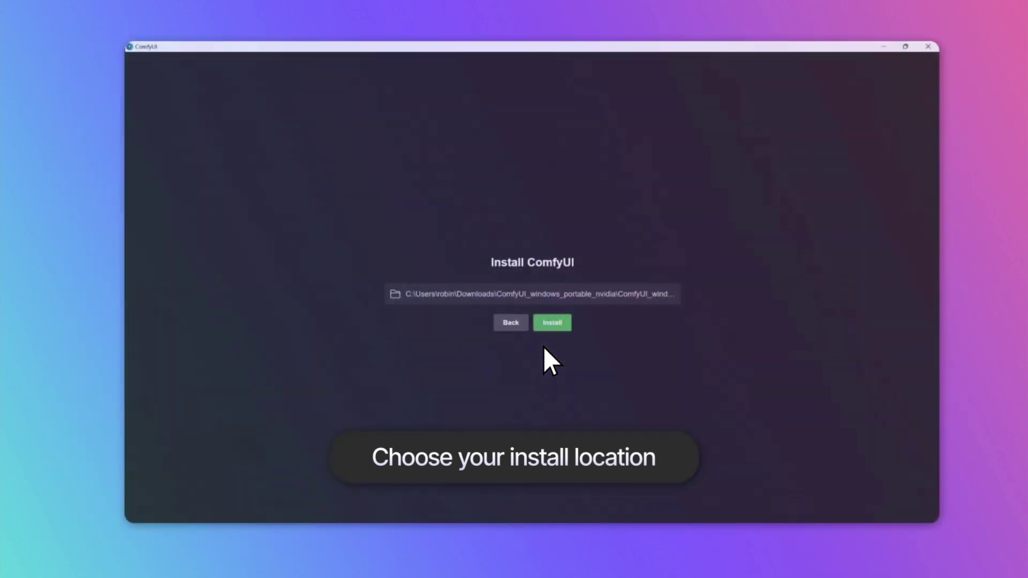
click(562, 323)
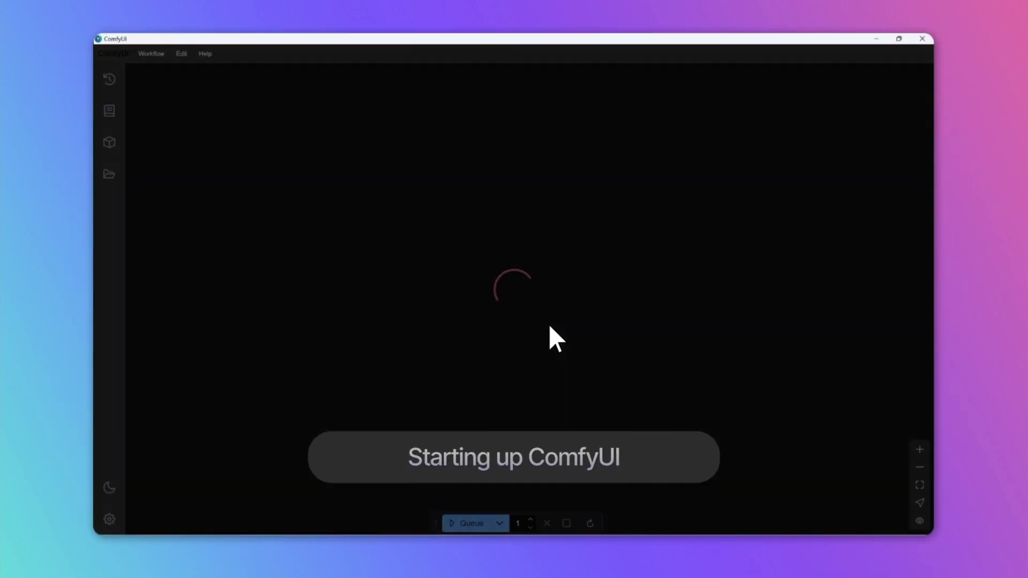
click(883, 53)
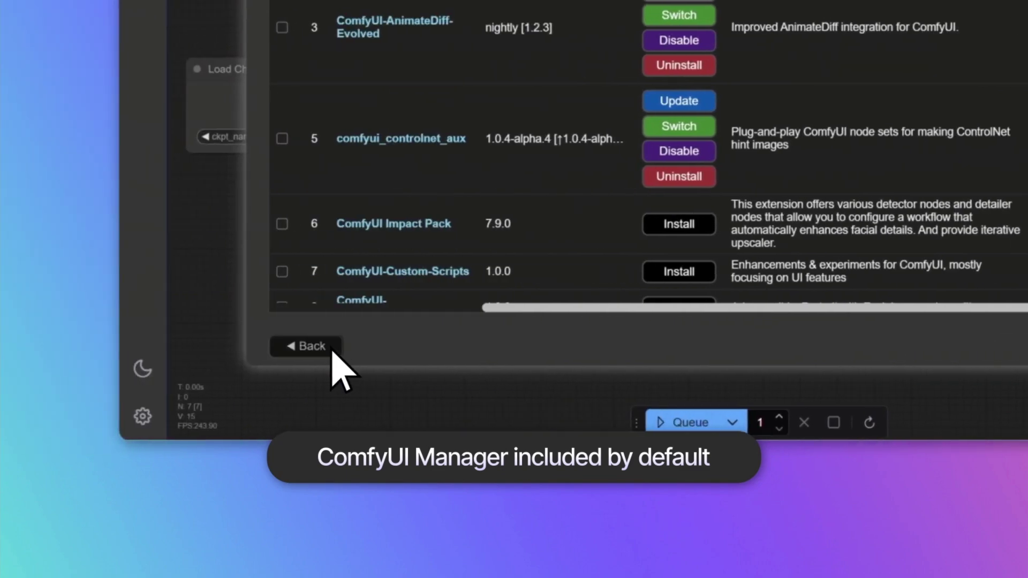
click(332, 349)
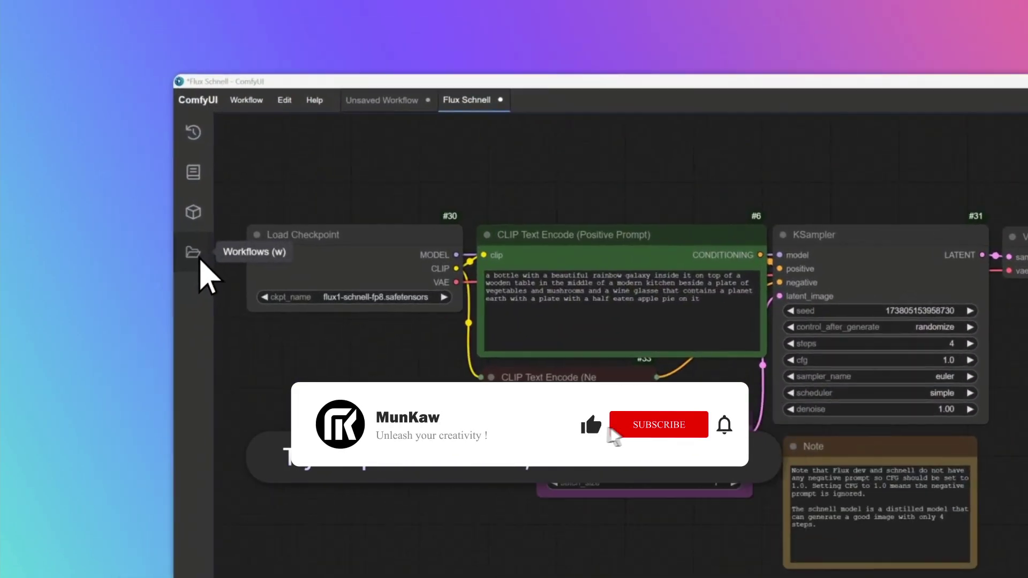
- Load the Flux Schnell template and download its missing flux1-schnell-fp8 checkpoint
click(197, 255)
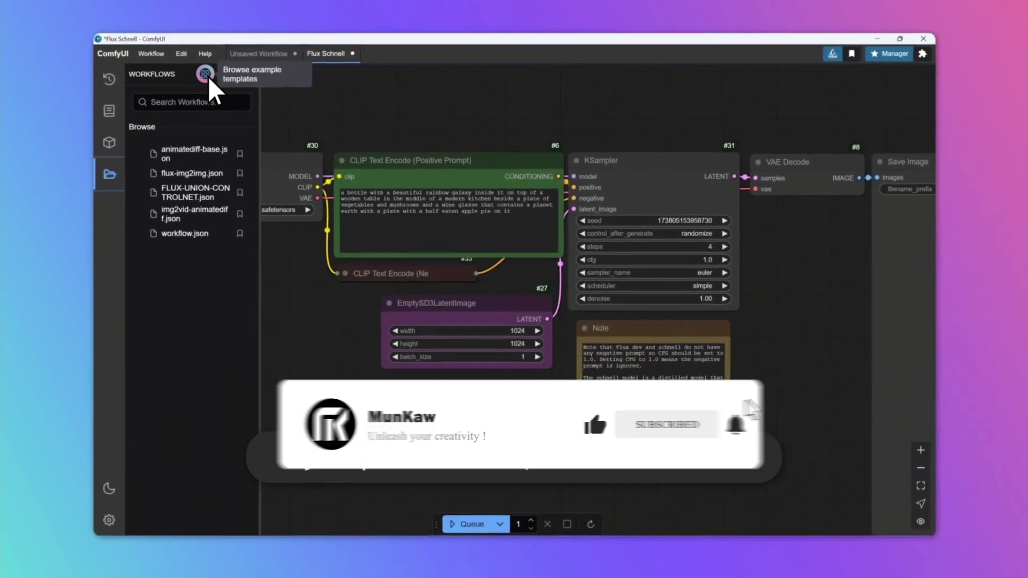
click(334, 135)
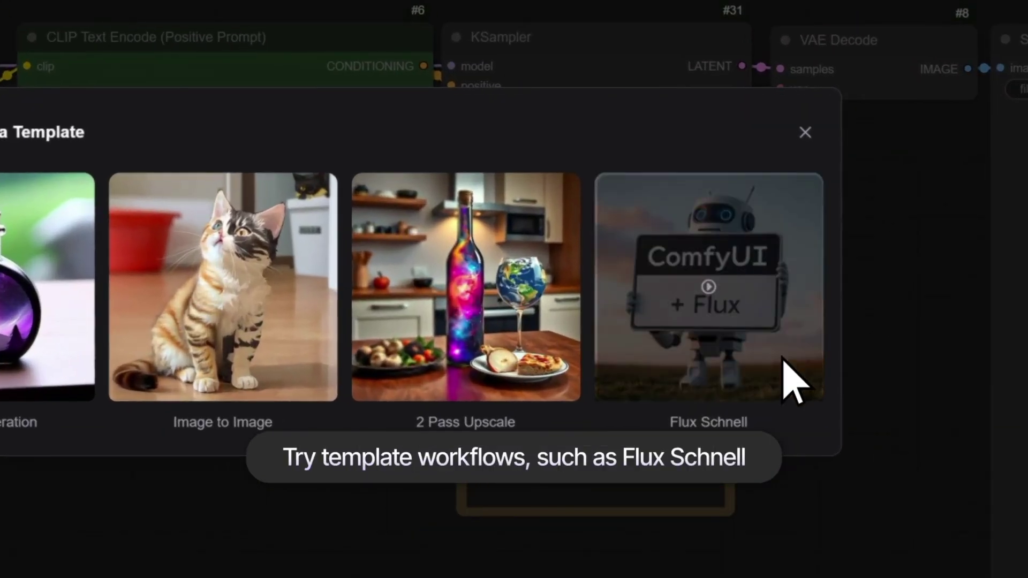
click(784, 376)
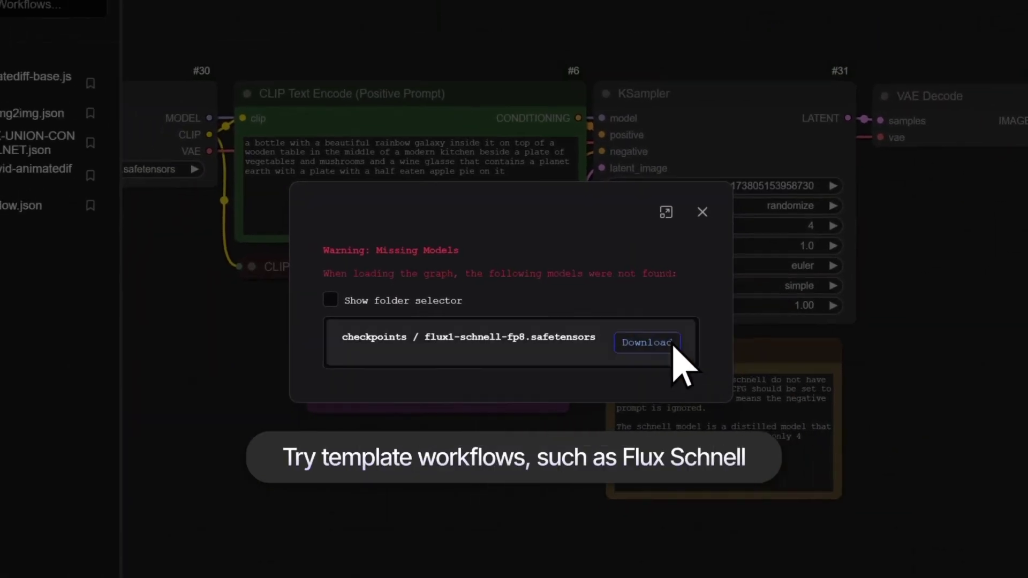
click(672, 344)
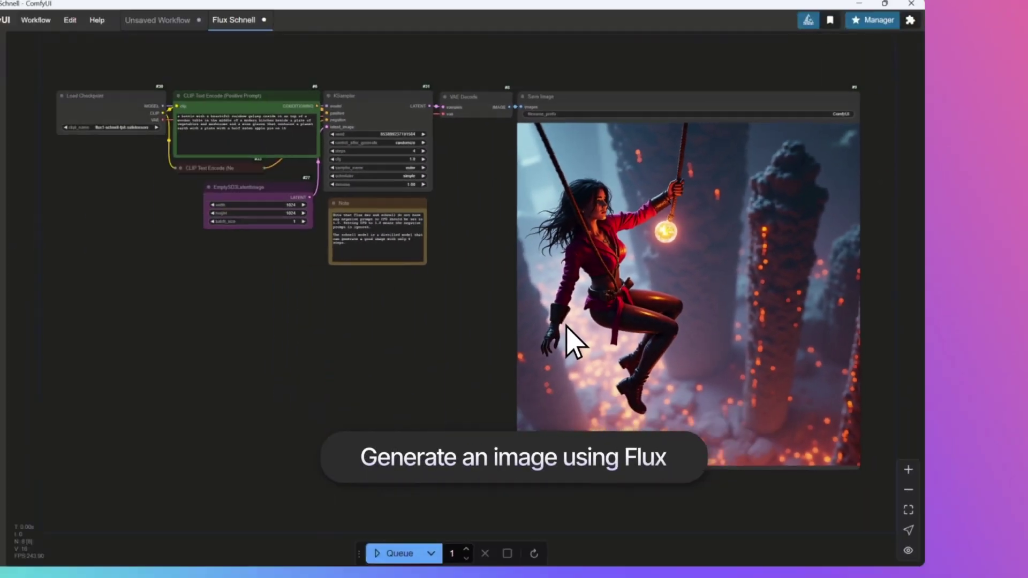
- Browse the generated-image history, viewing the motorcycle and diver results full size
click(109, 78)
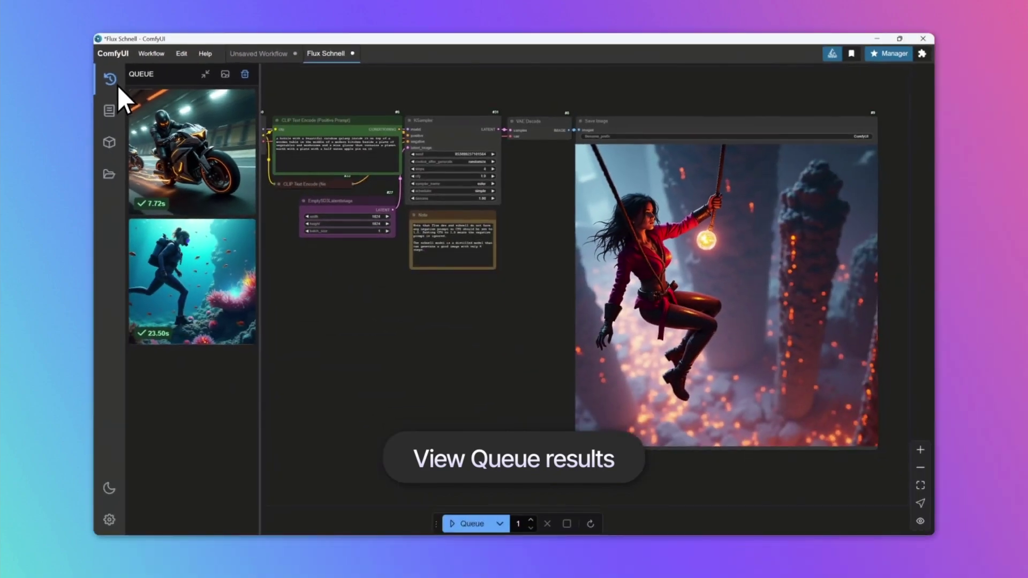
mouse_move(276, 303)
click(219, 172)
click(924, 299)
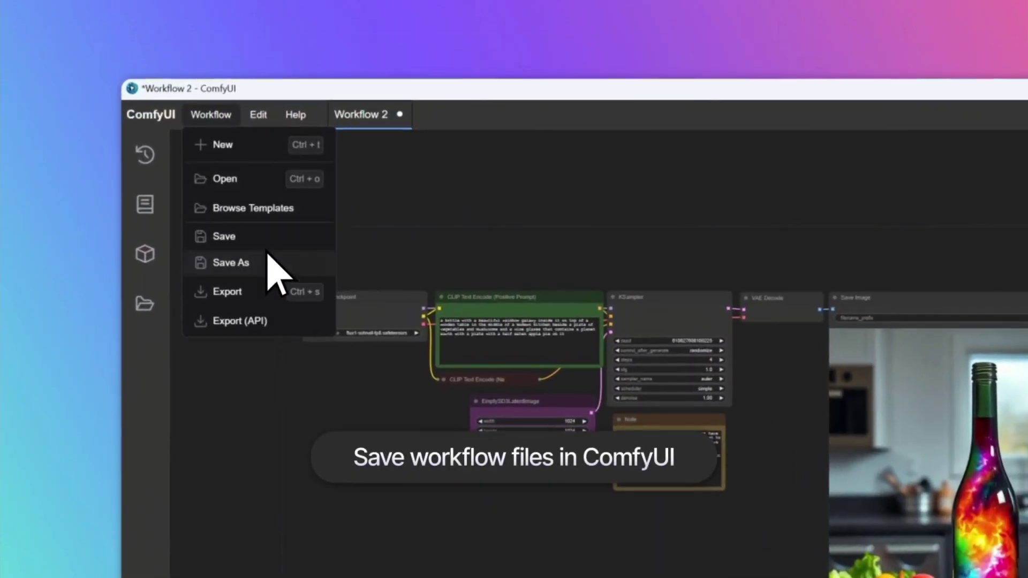
- Save the workflow as 'Flux Bottle Generation'
click(268, 259)
text(Flux Bo)
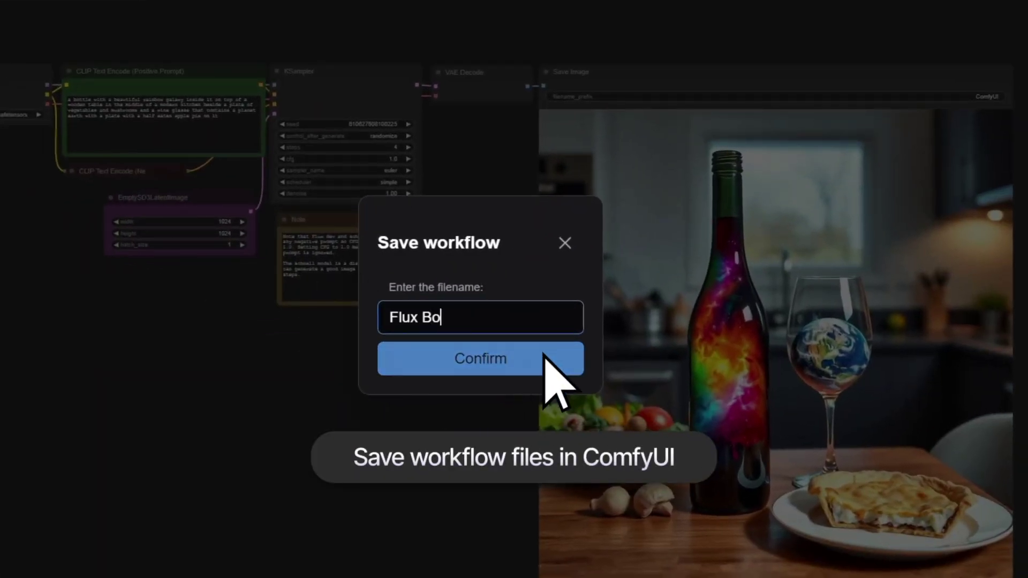
text(ttle Generation)
click(543, 354)
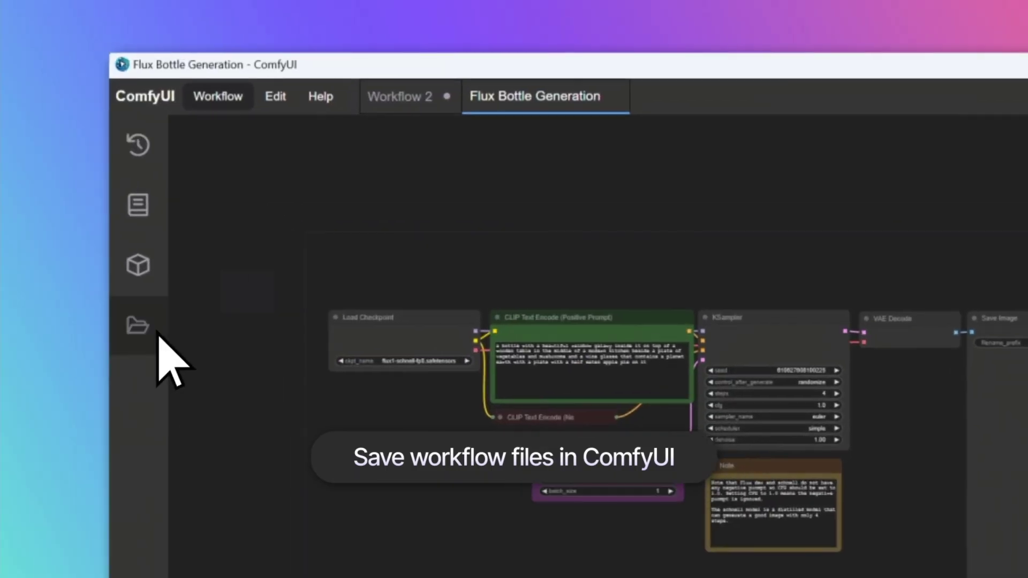
- Assign Ctrl+T as the keybinding for Comfy.NewBlankWorkflow
click(157, 332)
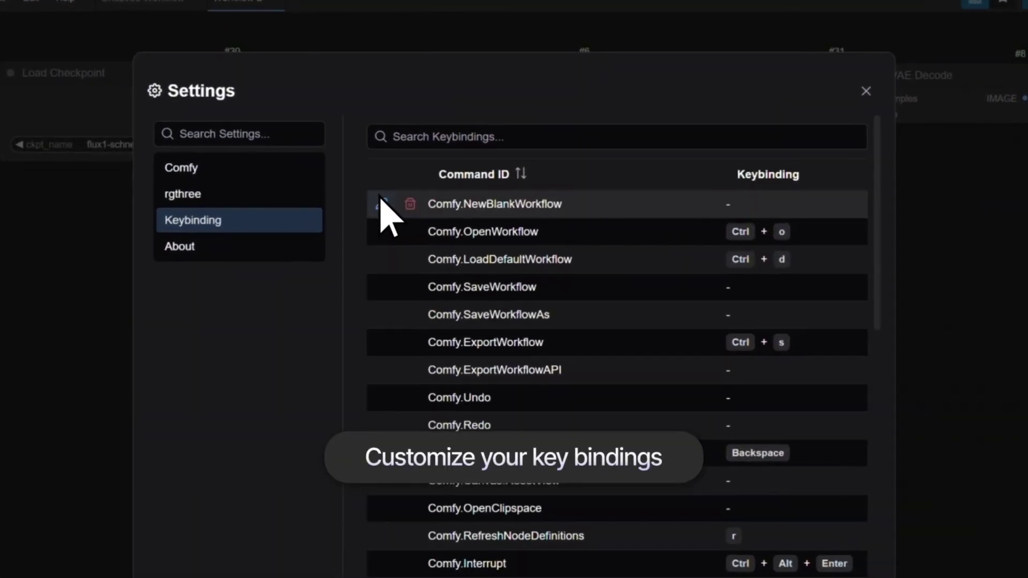
click(426, 199)
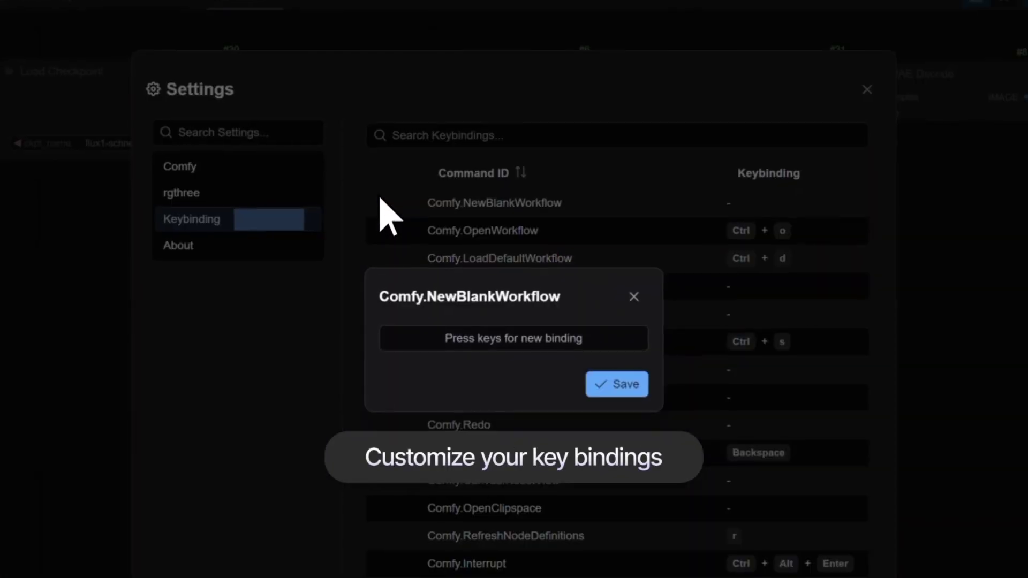
key(ctrl+t)
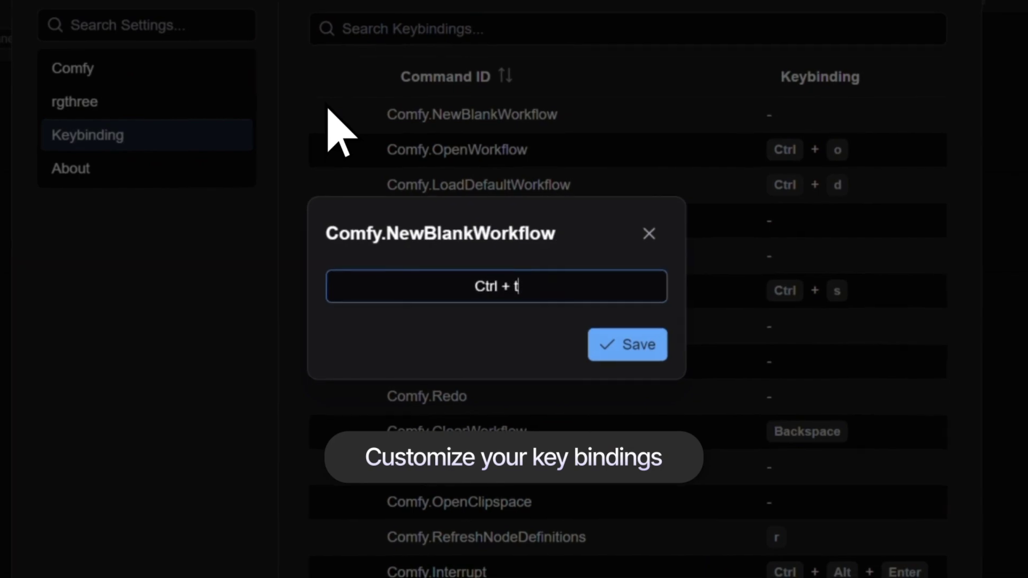
click(640, 347)
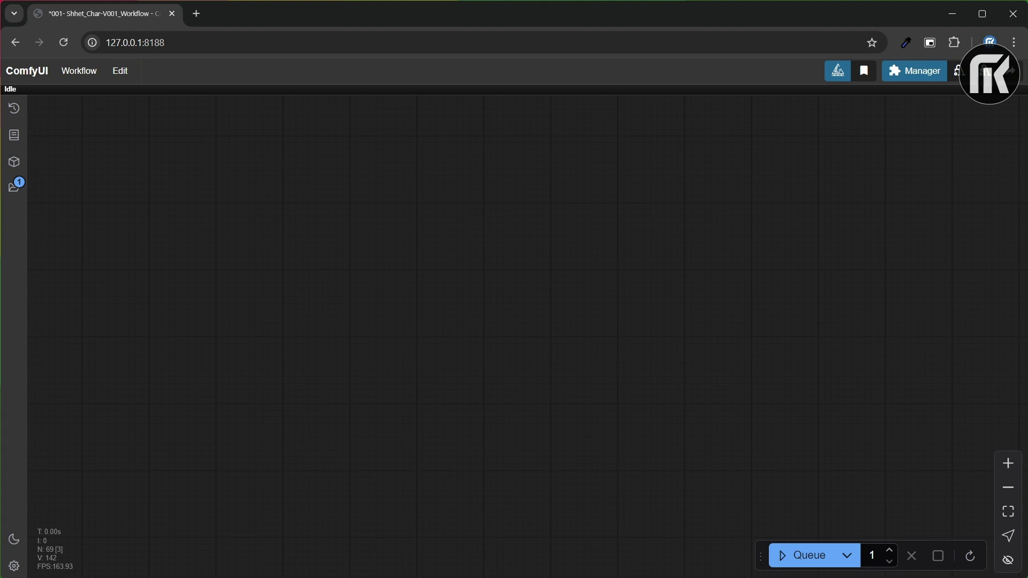
- Paste Resize Image, Load Image and Save Image nodes around OpenPose Pose, then select all and queue
key(ctrl+v)
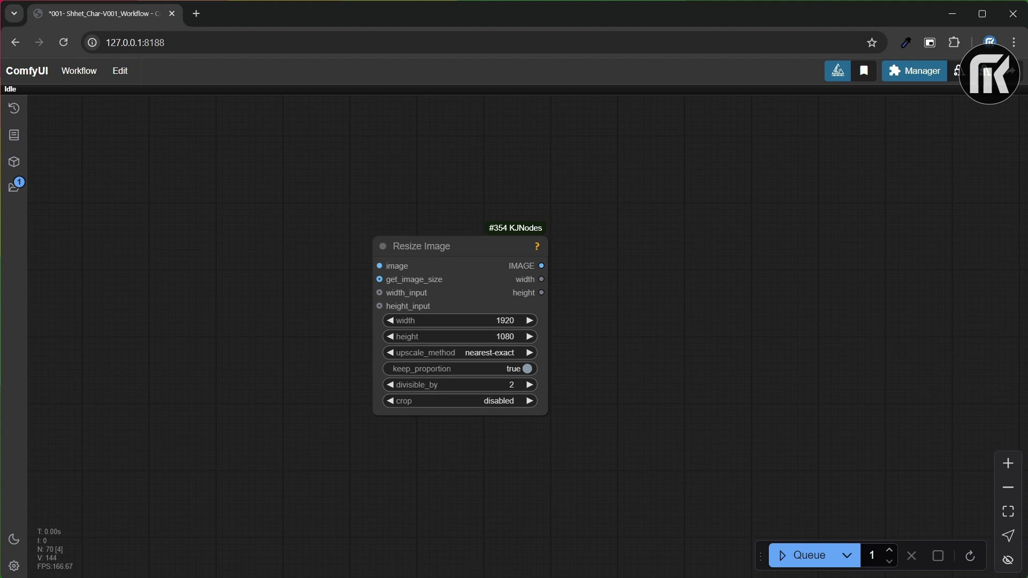
key(ctrl+v)
key(ctrl+v)
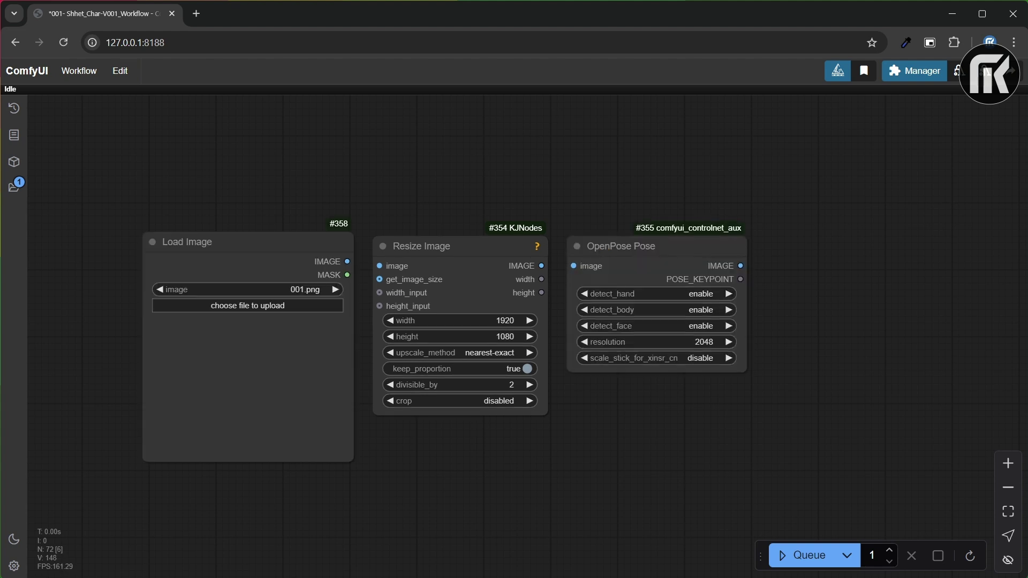
key(ctrl+v)
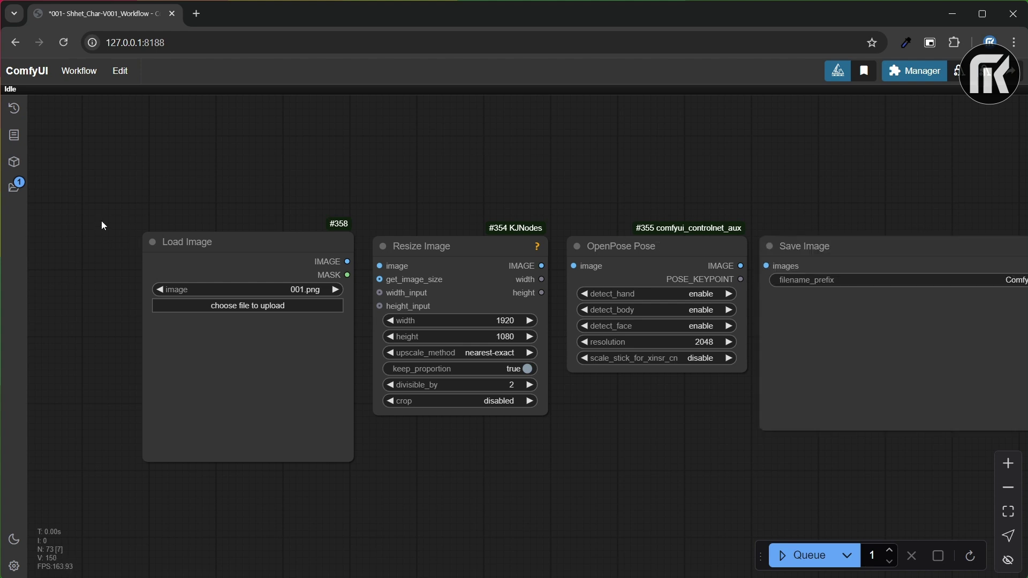
drag(102, 214, 802, 236)
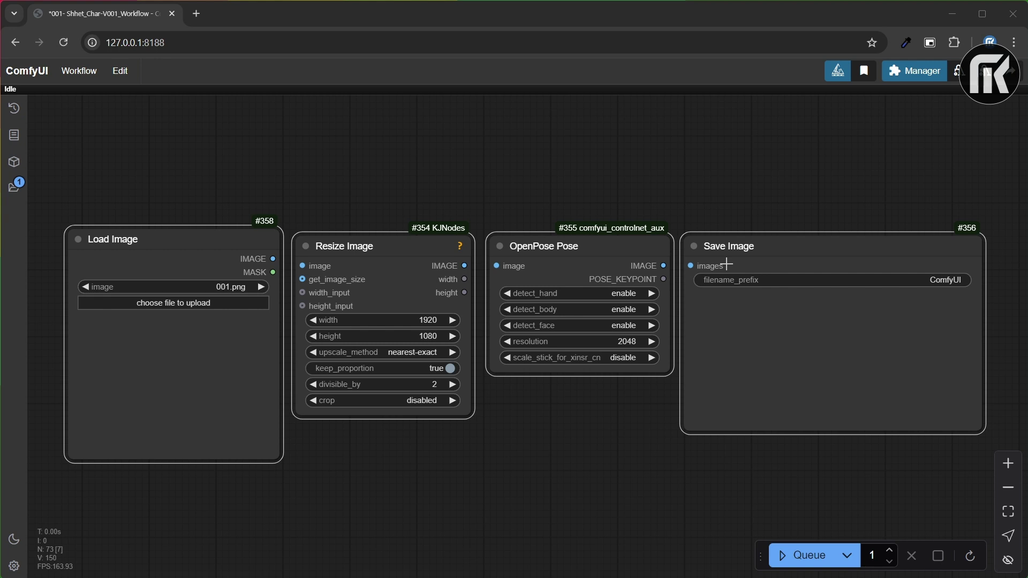
click(785, 556)
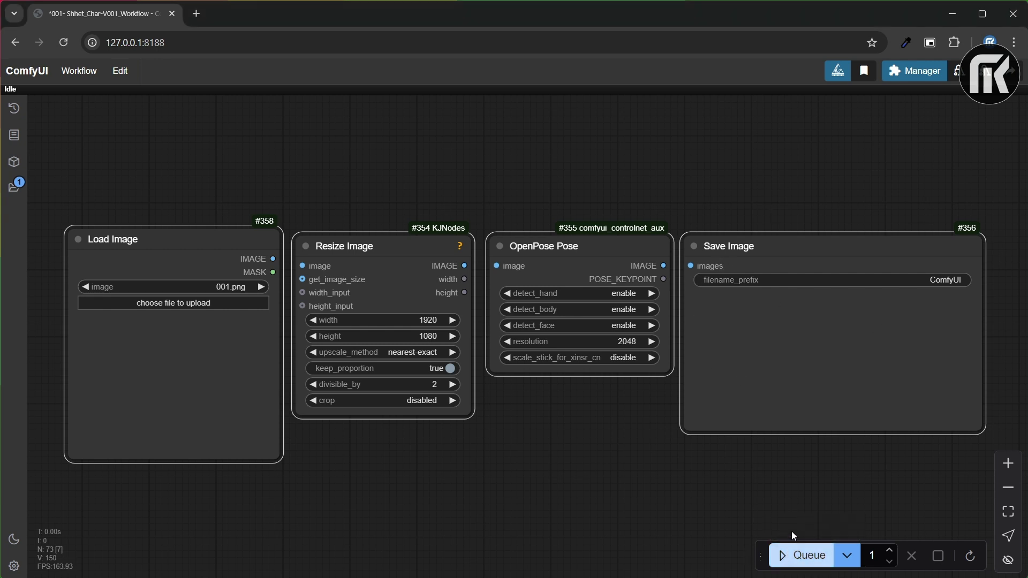
click(142, 362)
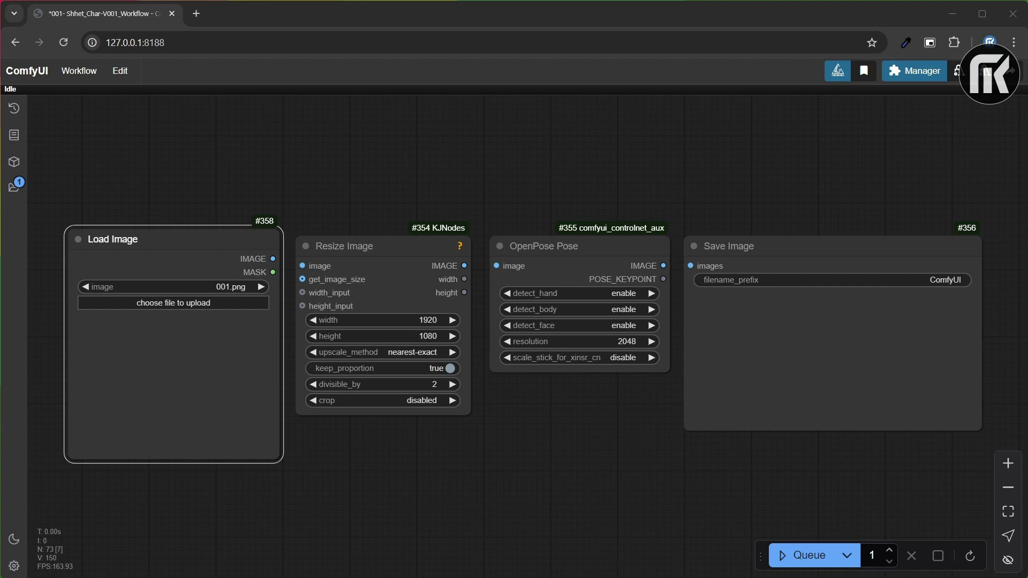
- Drop the character sheet onto Load Image, queue the run, and keep nearest-exact upscaling
drag(488, 454, 158, 395)
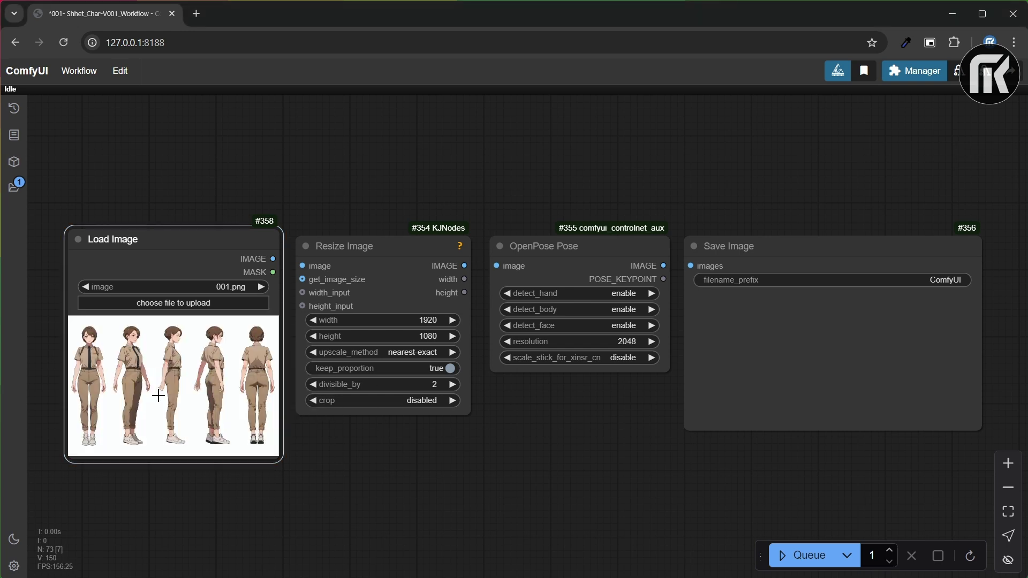
click(778, 558)
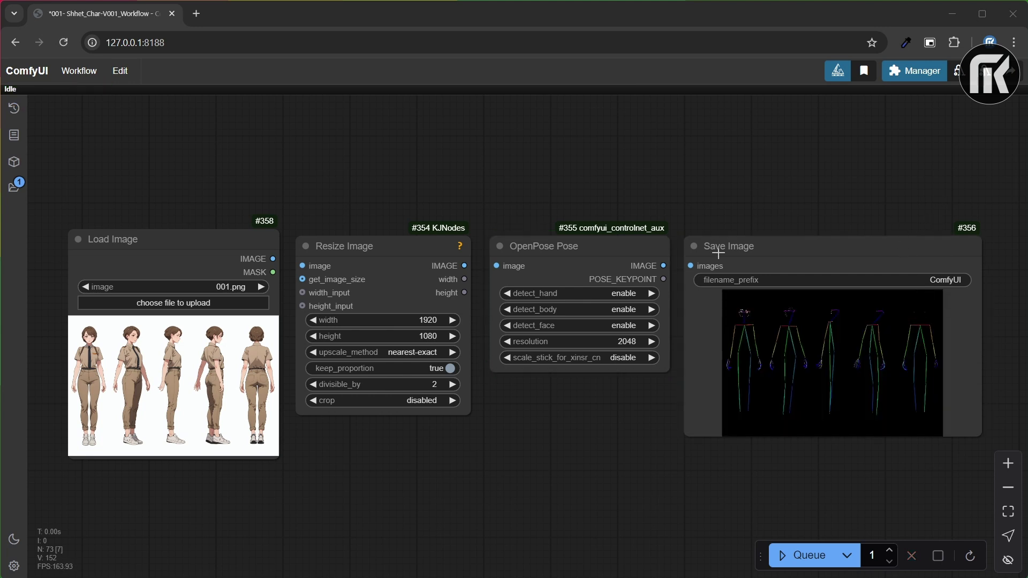
scroll(910, 308, up, 2)
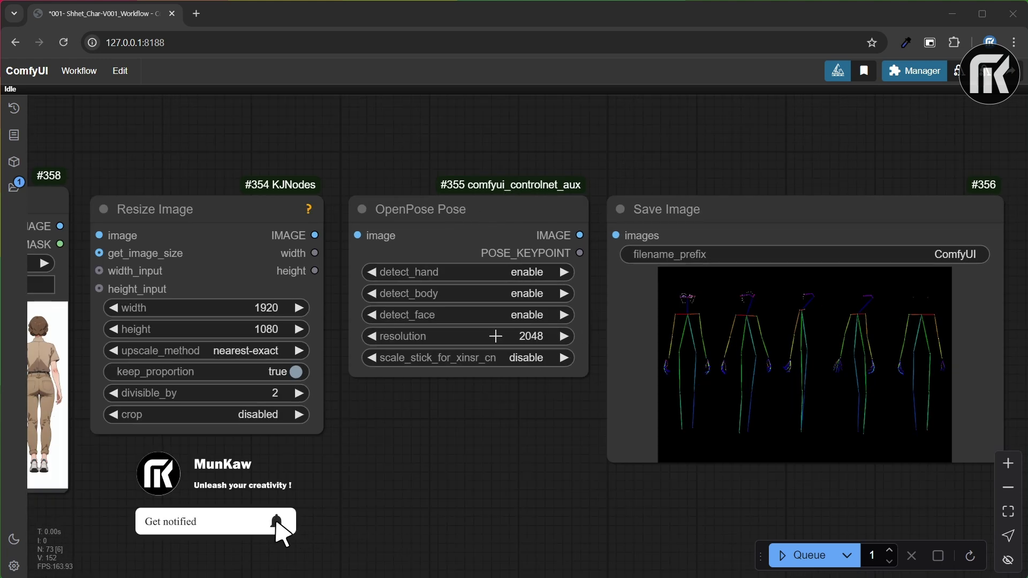
click(237, 351)
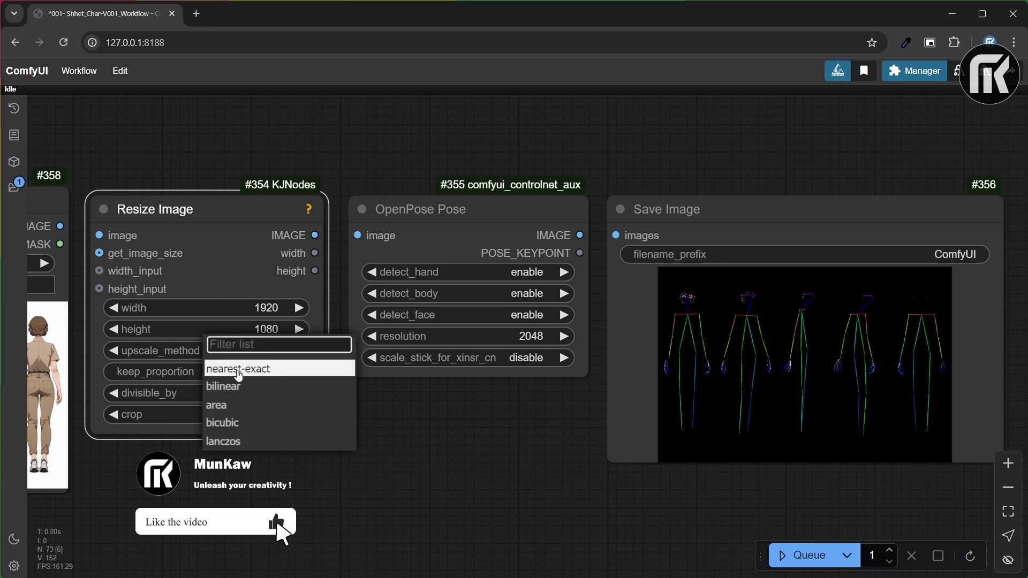
click(317, 368)
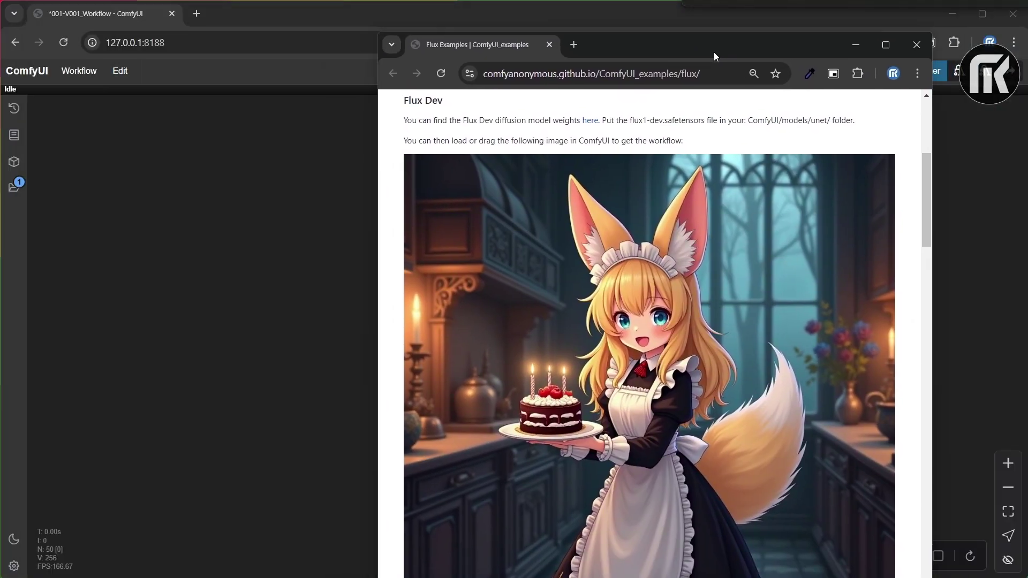
- Drag the Flux Dev example image from the examples web page onto the ComfyUI canvas
drag(605, 358, 348, 310)
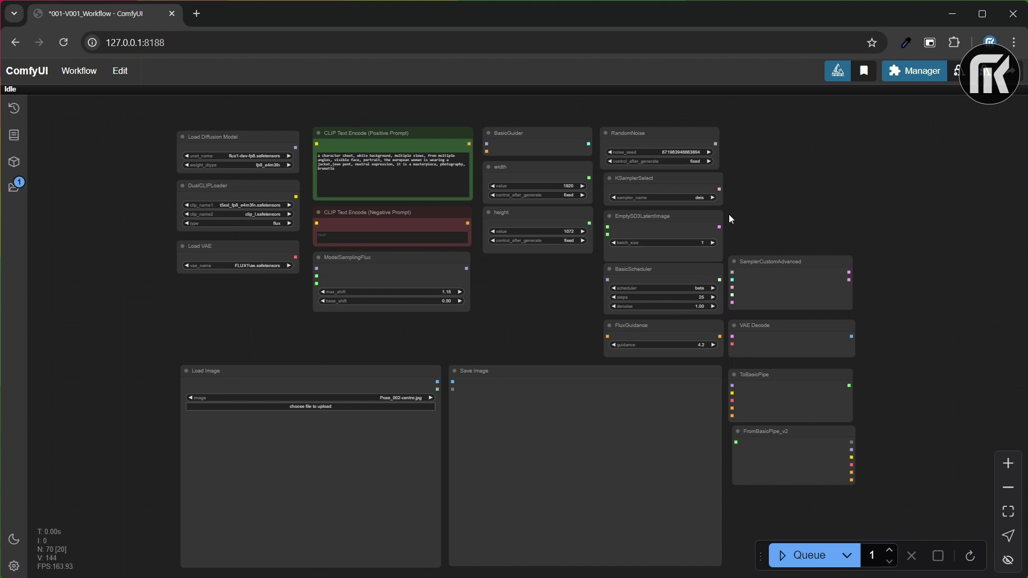
- Add Apply ControlNet with VAE and Load ControlNet Model nodes below the height and ModelSamplingFlux nodes
key(ctrl+z)
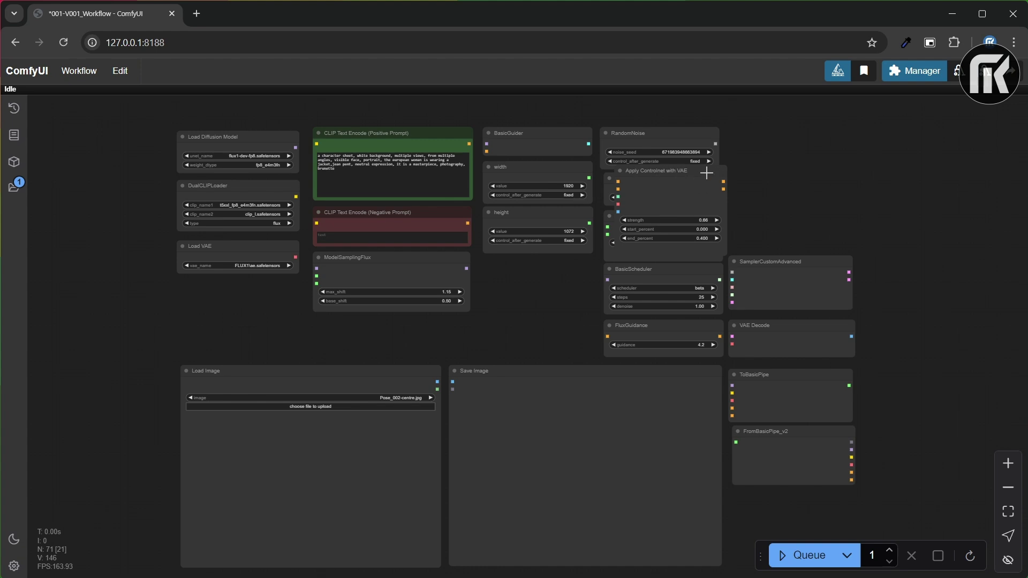
key(ctrl+z)
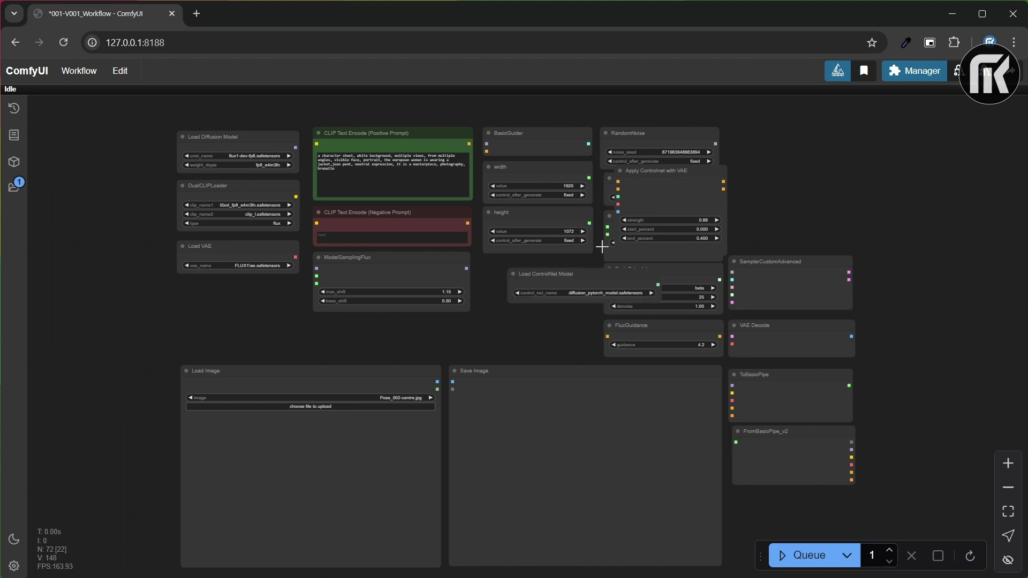
drag(594, 277, 402, 331)
drag(679, 171, 547, 271)
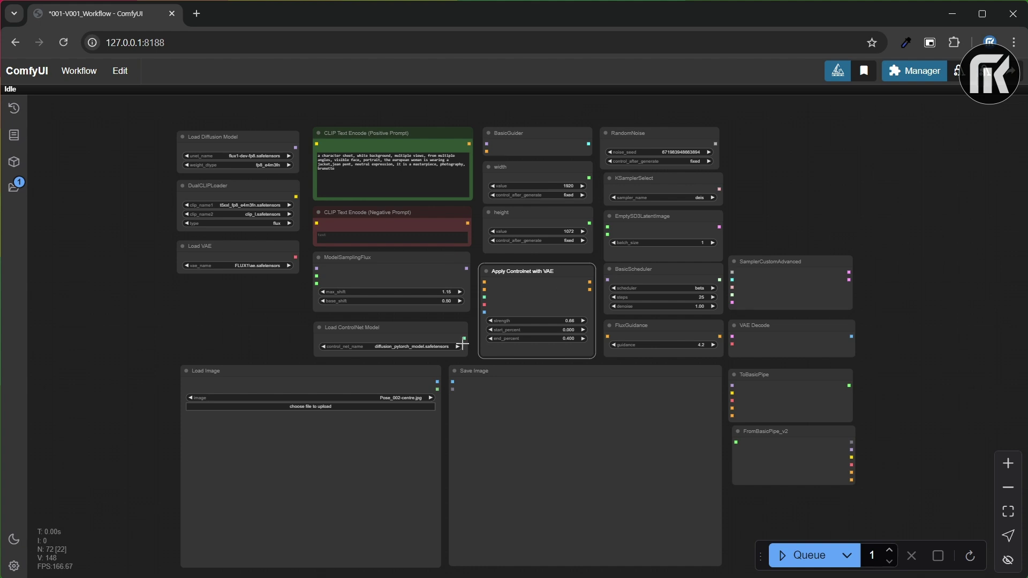
scroll(487, 299, up, 5)
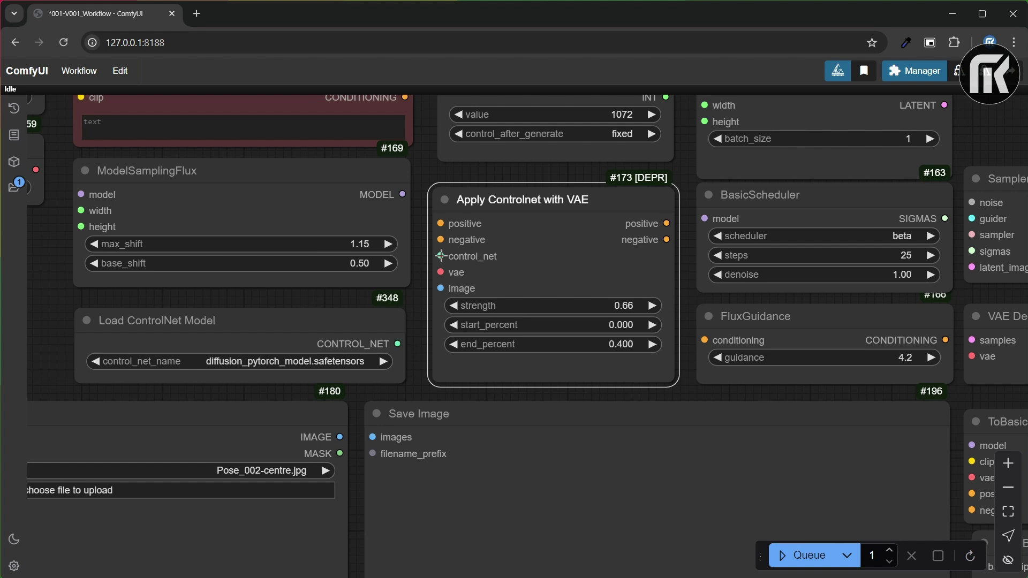
scroll(440, 256, down, 5)
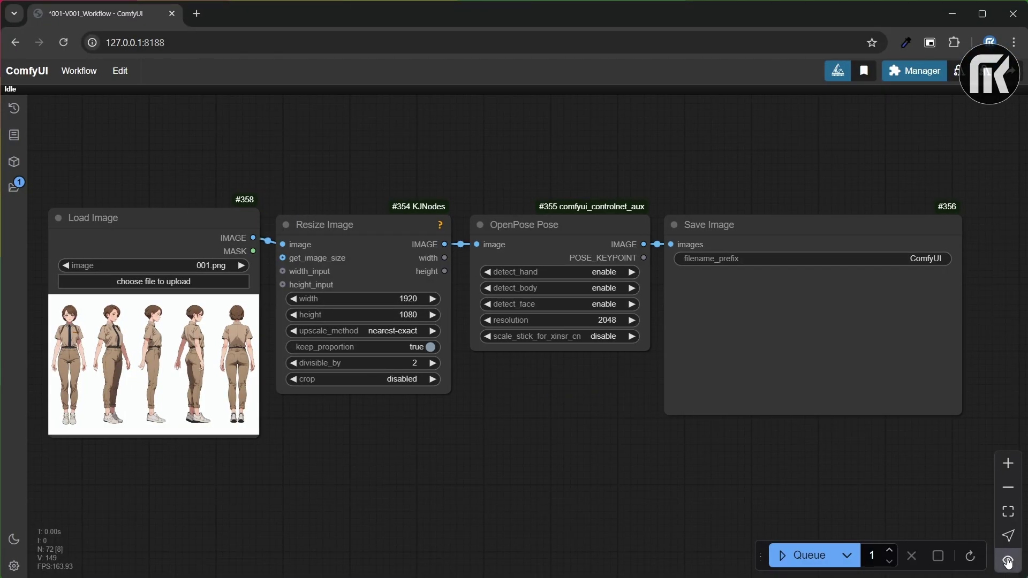
- Pan over to the Flux loaders and move the pose Load Image node further left
drag(640, 429, 436, 291)
scroll(511, 300, down, 3)
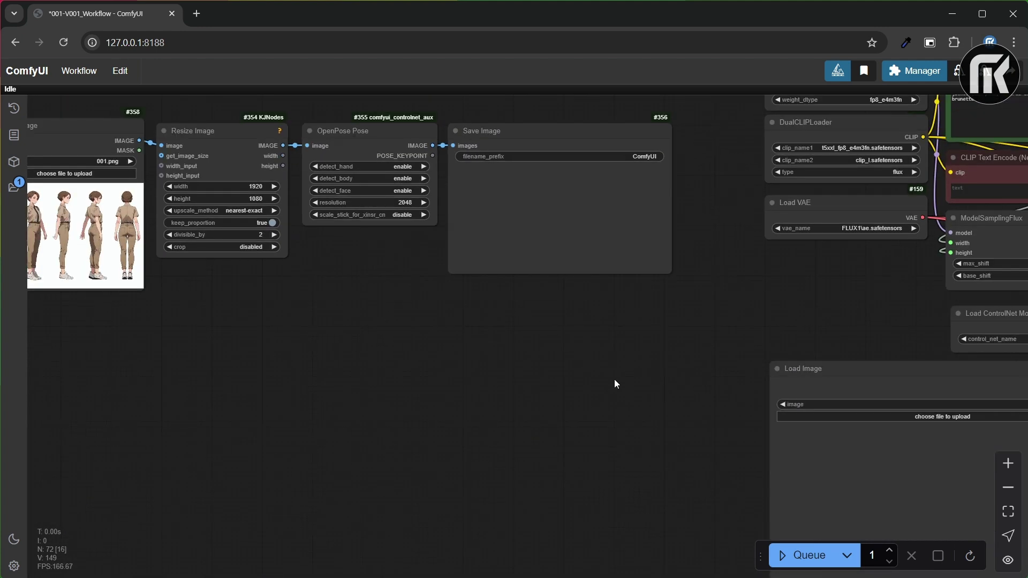
drag(614, 379, 509, 355)
scroll(534, 337, down, 4)
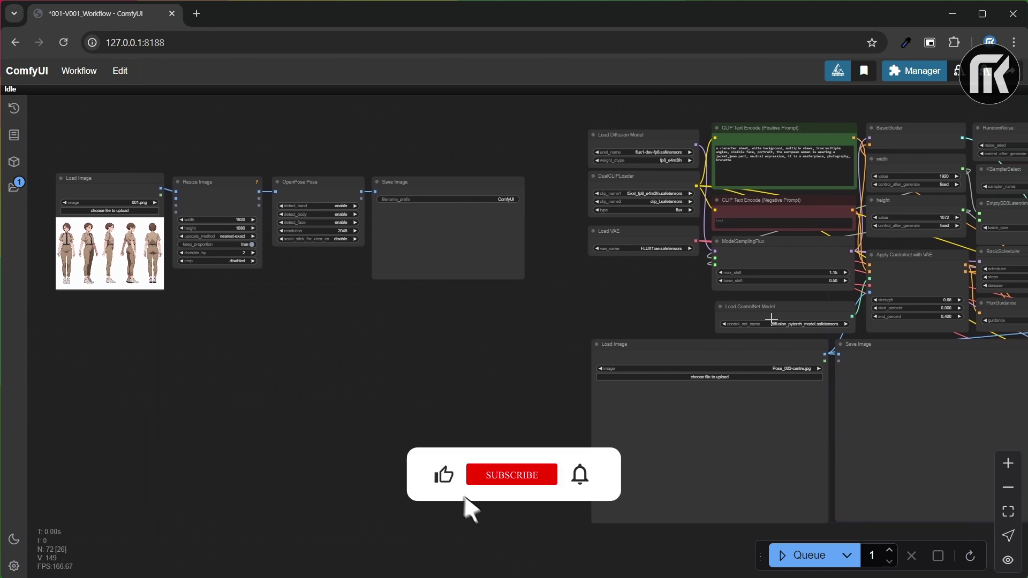
drag(768, 351, 555, 353)
scroll(895, 330, up, 4)
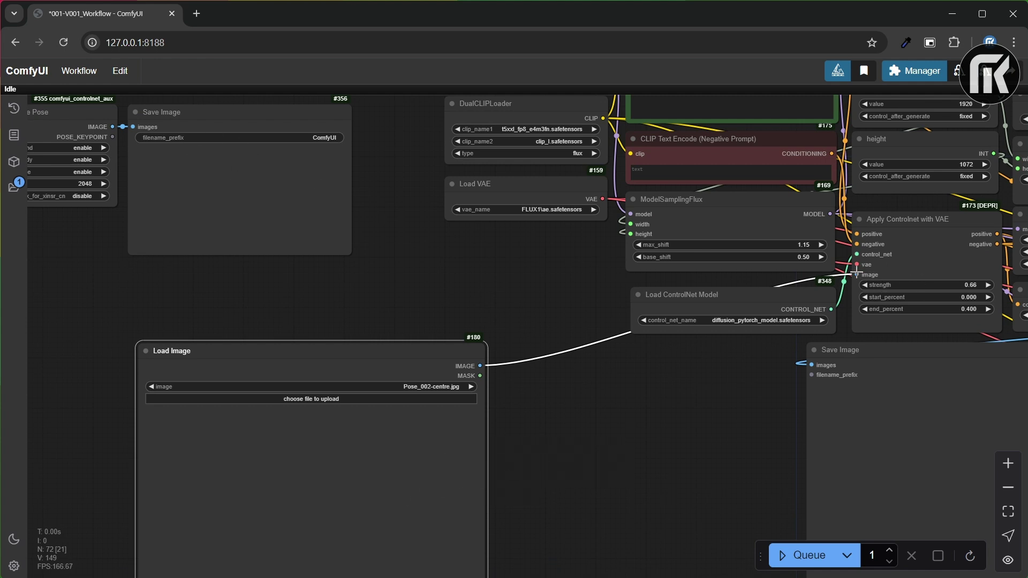
- Rewire Apply ControlNet's image input to come from OpenPose Pose's IMAGE output
drag(856, 274, 494, 355)
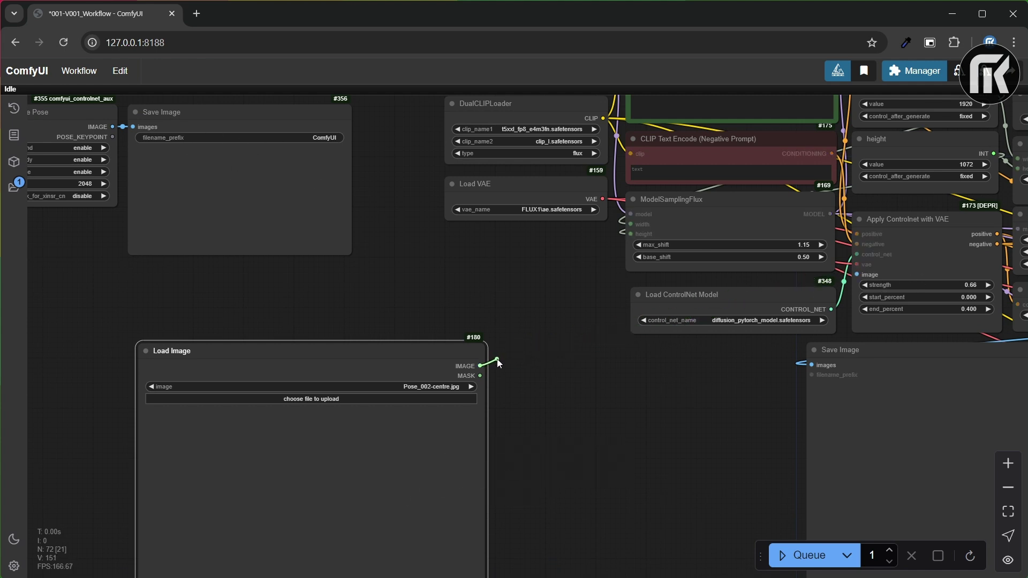
drag(496, 358, 496, 359)
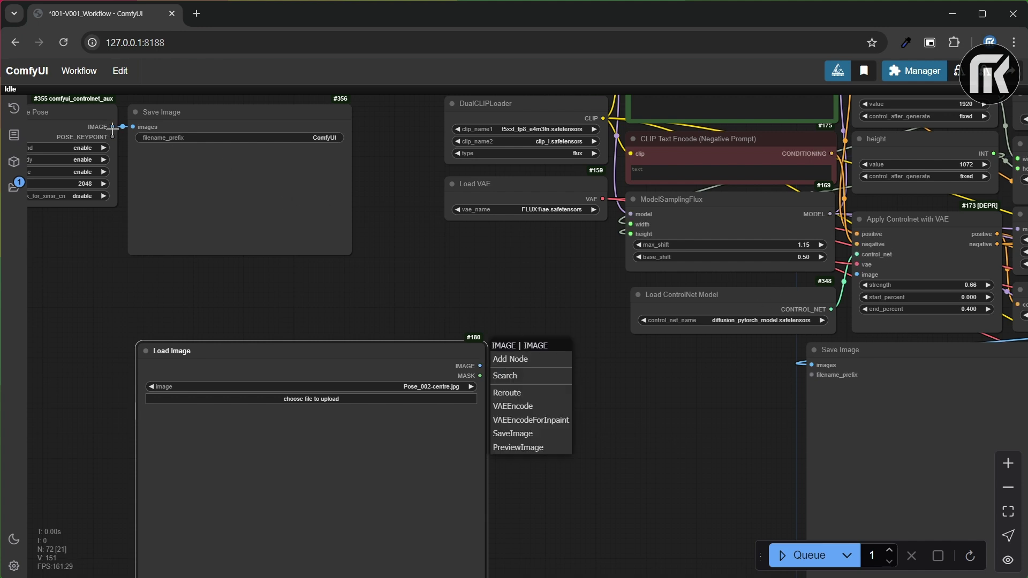
drag(113, 126, 858, 275)
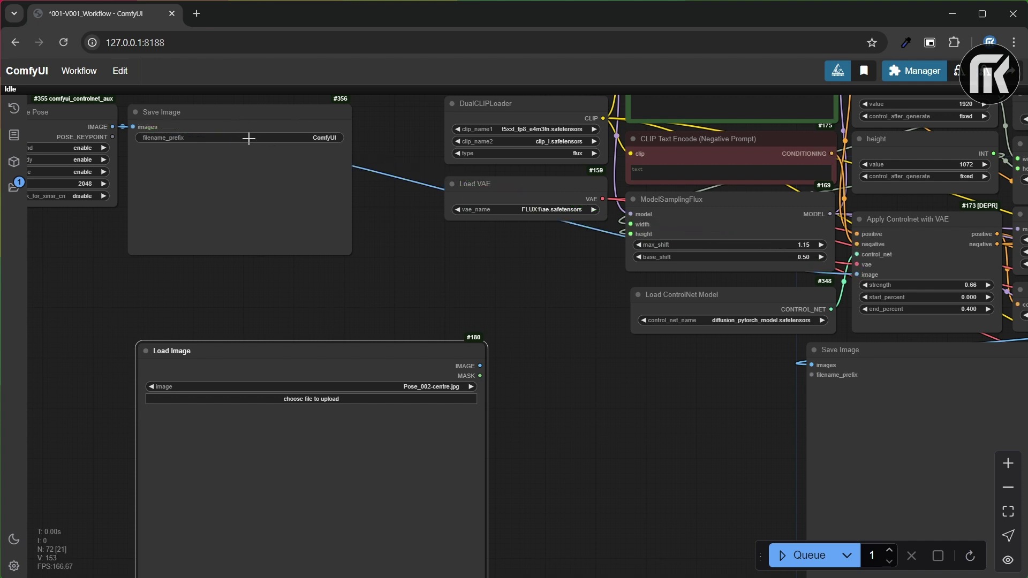
scroll(371, 279, down, 4)
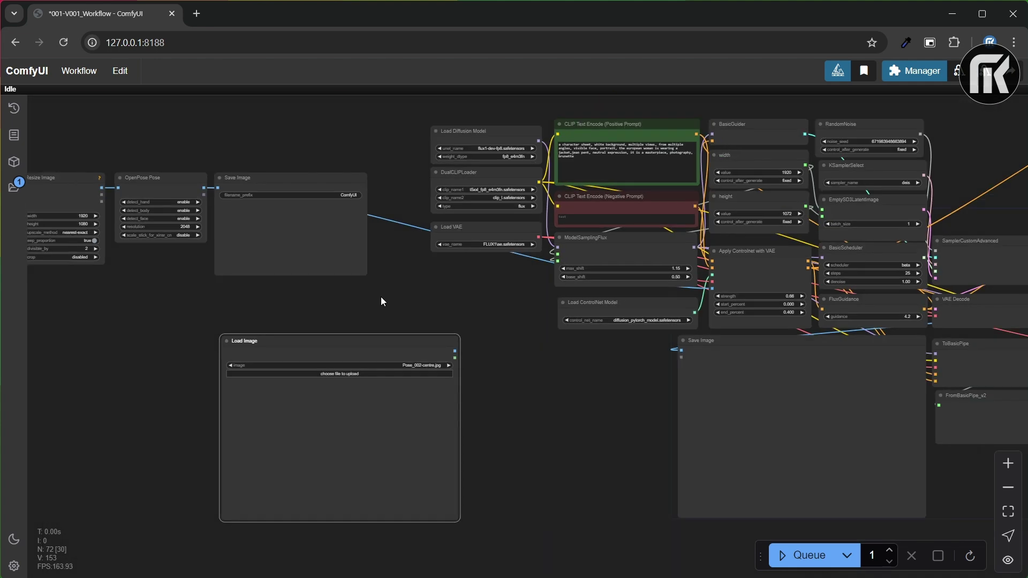
drag(381, 297, 694, 302)
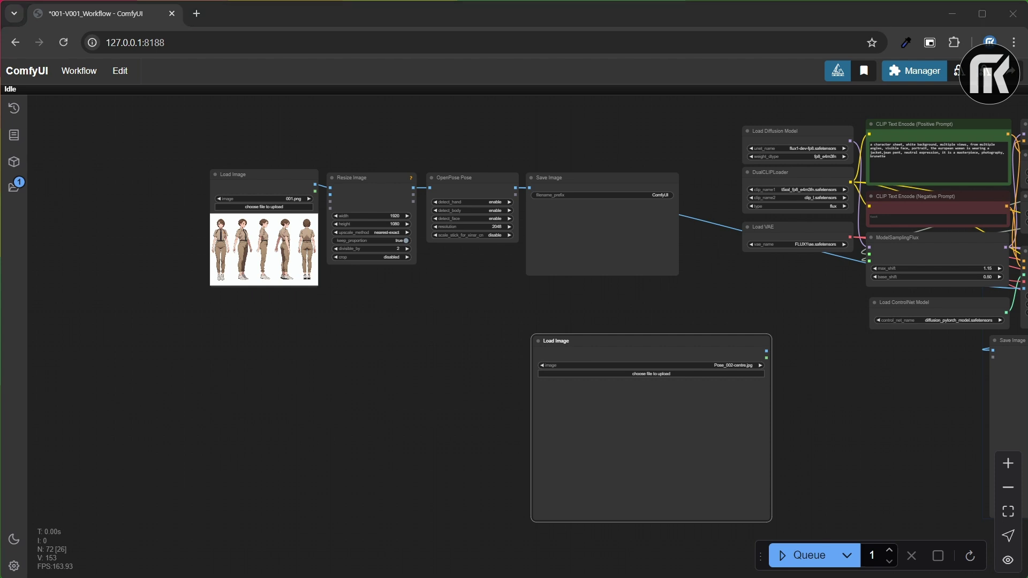
- Load the character sheet into the upper Load Image node after trying other pictures
drag(599, 479, 269, 245)
scroll(270, 246, up, 3)
scroll(269, 245, up, 4)
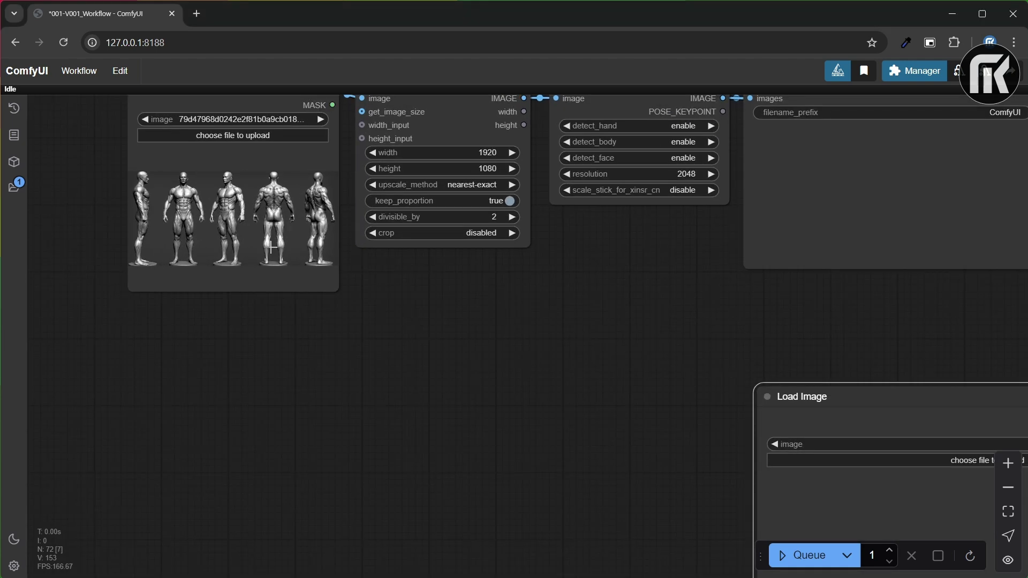
drag(407, 328, 265, 291)
scroll(289, 267, down, 3)
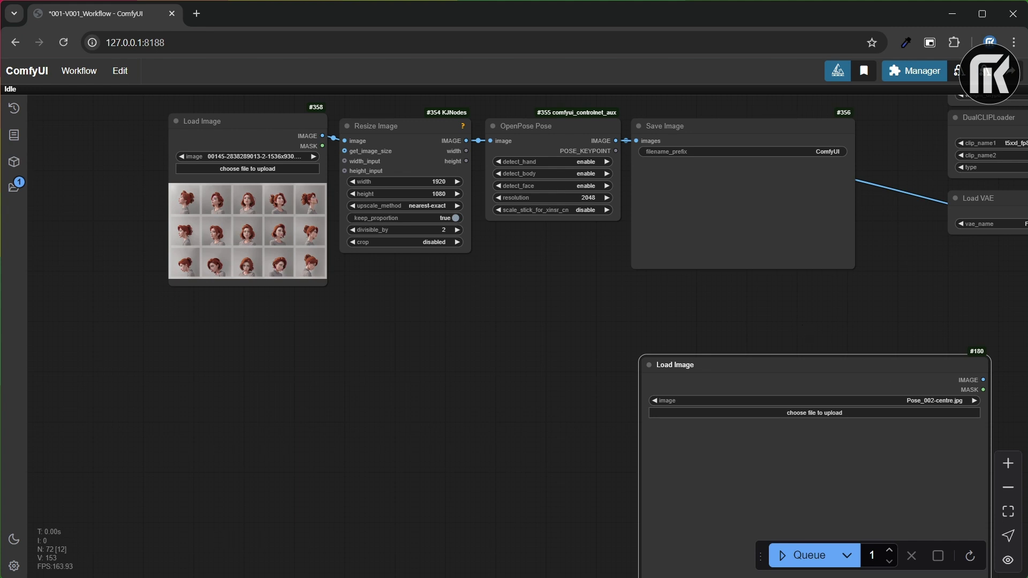
drag(435, 347, 211, 239)
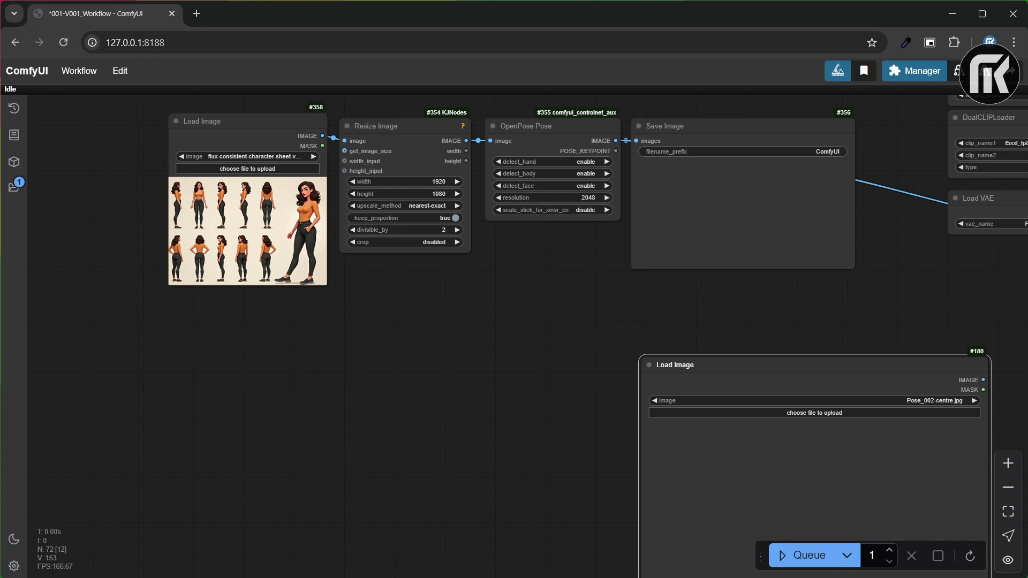
scroll(514, 321, down, 4)
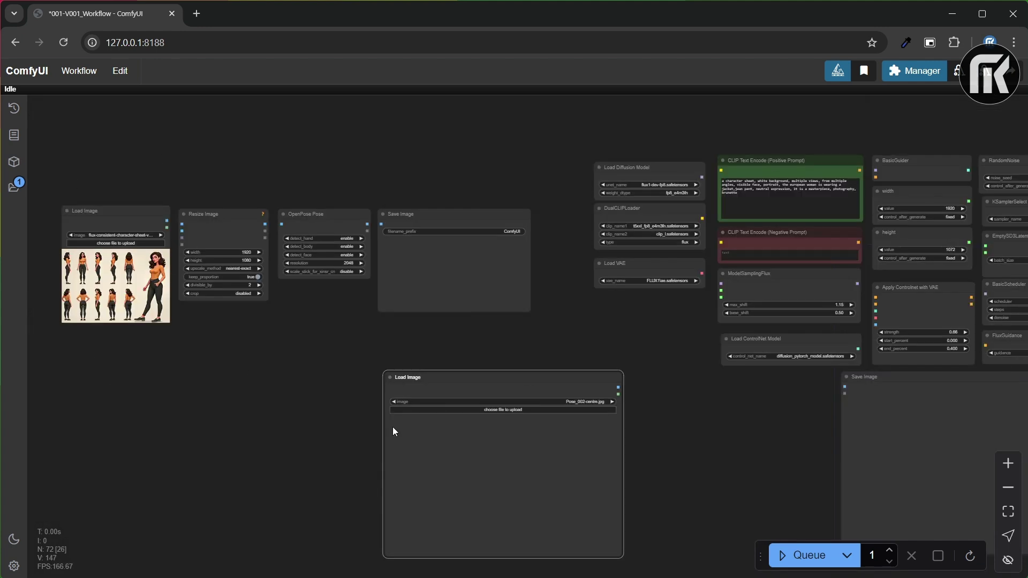
scroll(393, 427, up, 4)
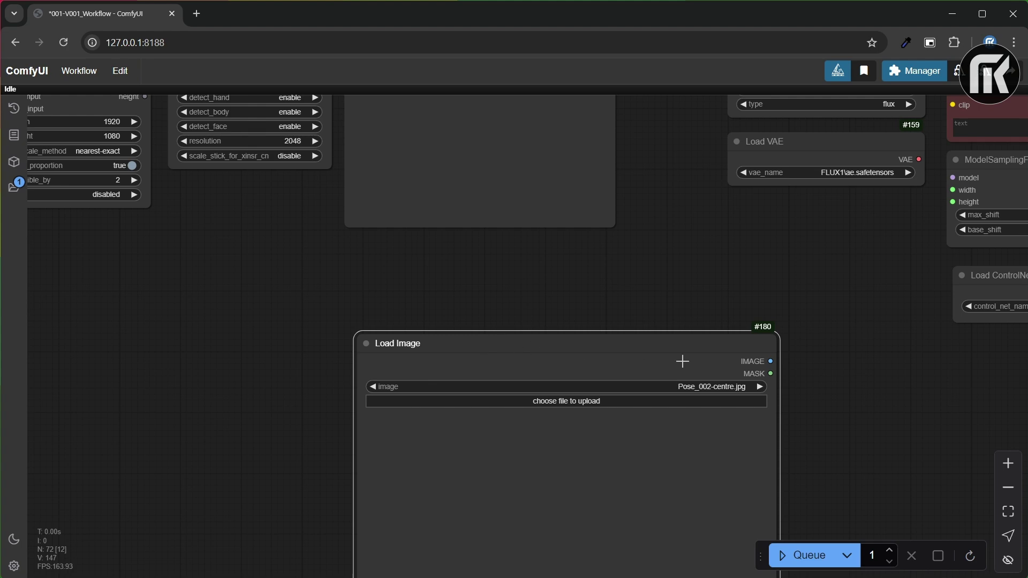
- Delete the unused Pose_002-centre Load Image node
key(Delete)
scroll(592, 327, down, 4)
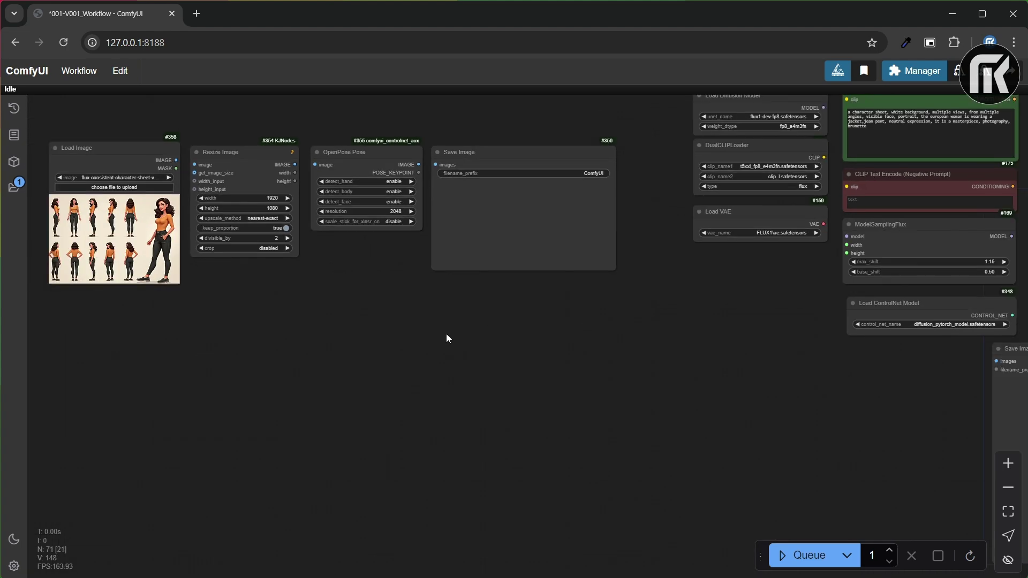
scroll(460, 320, right, 5)
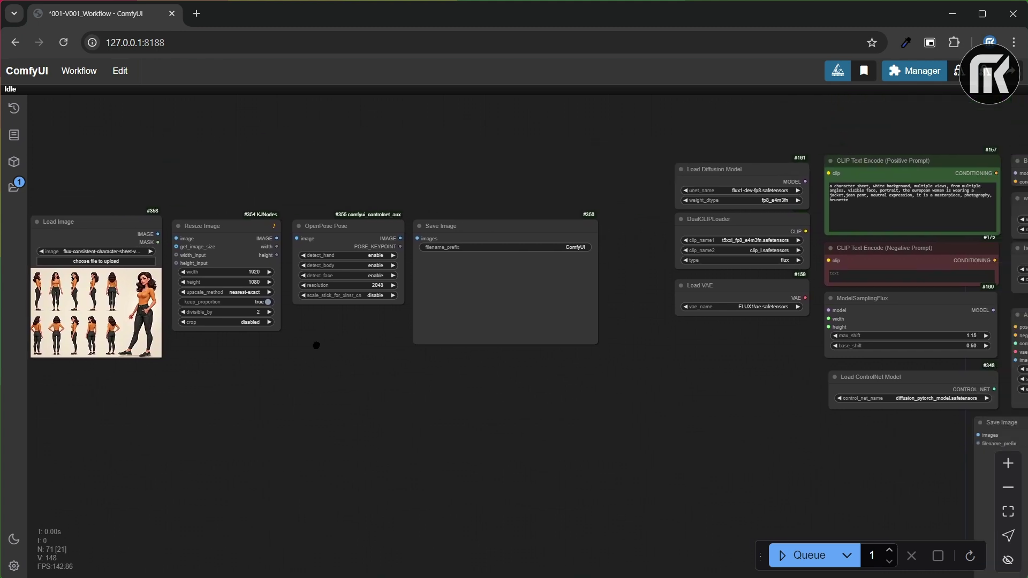
scroll(478, 297, up, 7)
scroll(523, 291, up, 5)
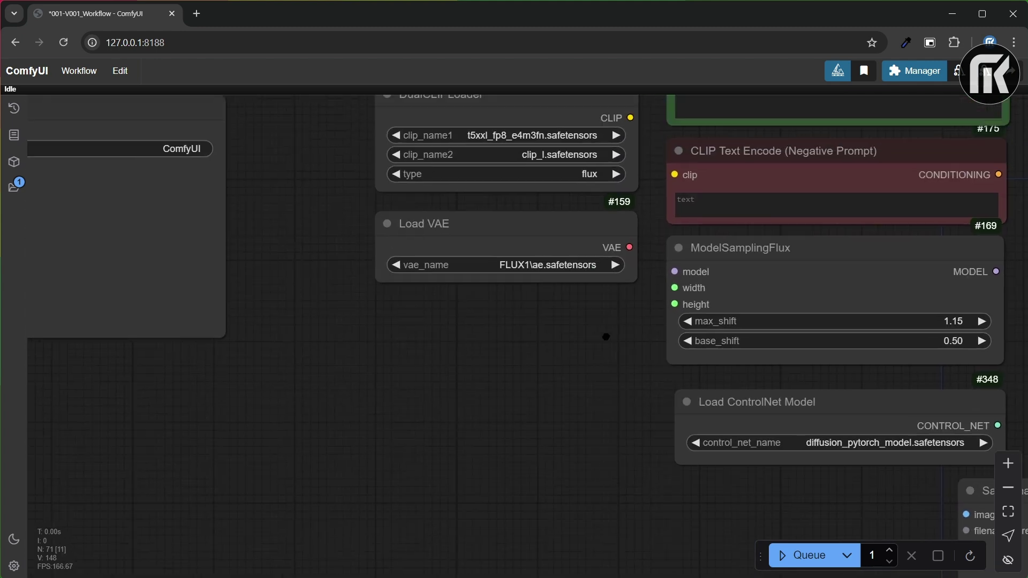
- Set the Load Diffusion Model node to flux1-dev-fp8
click(614, 193)
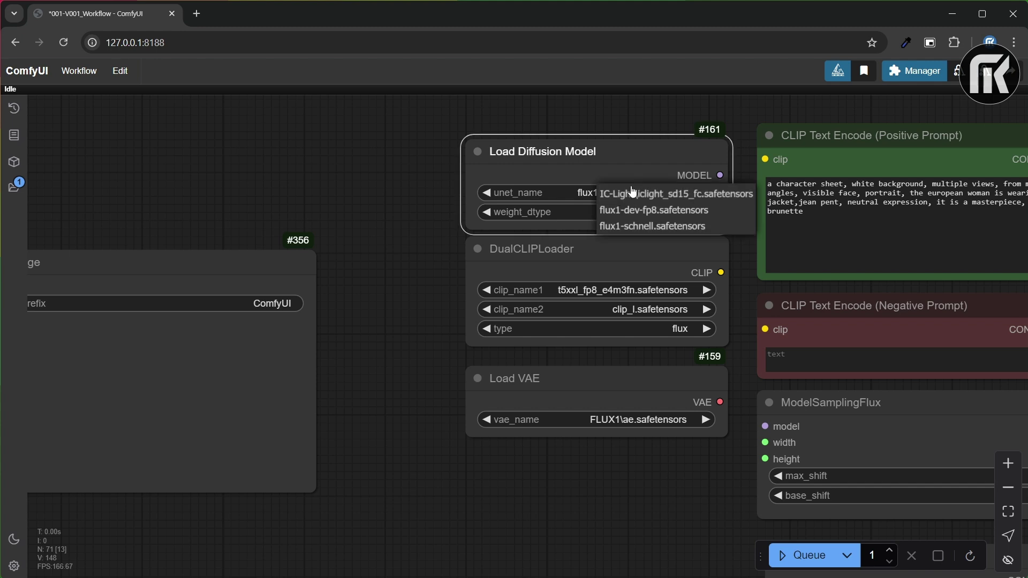
click(691, 213)
click(425, 274)
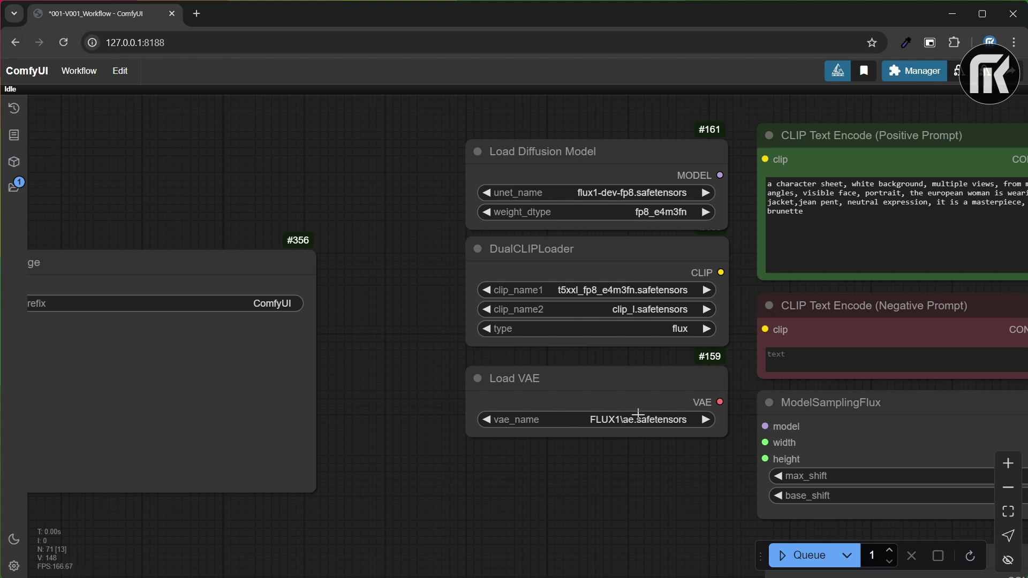
- Review the positive prompt text, selecting parts of it without editing
drag(712, 464, 609, 482)
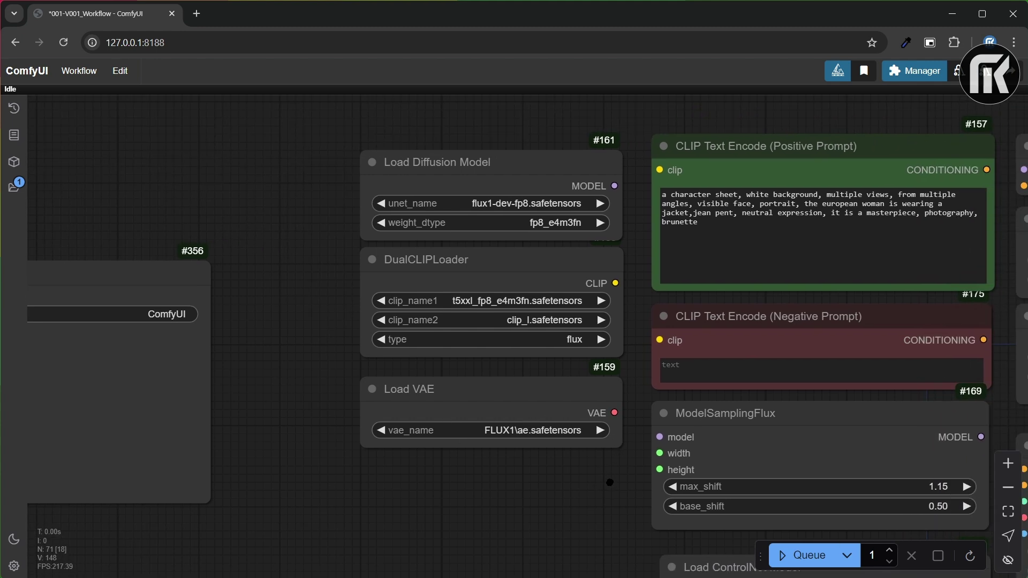
drag(824, 229, 641, 180)
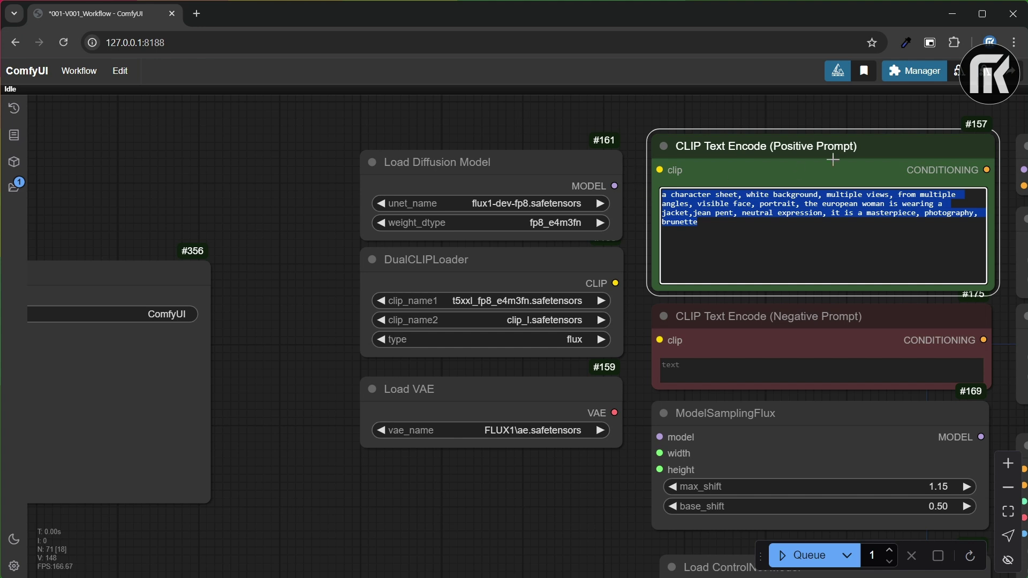
click(835, 235)
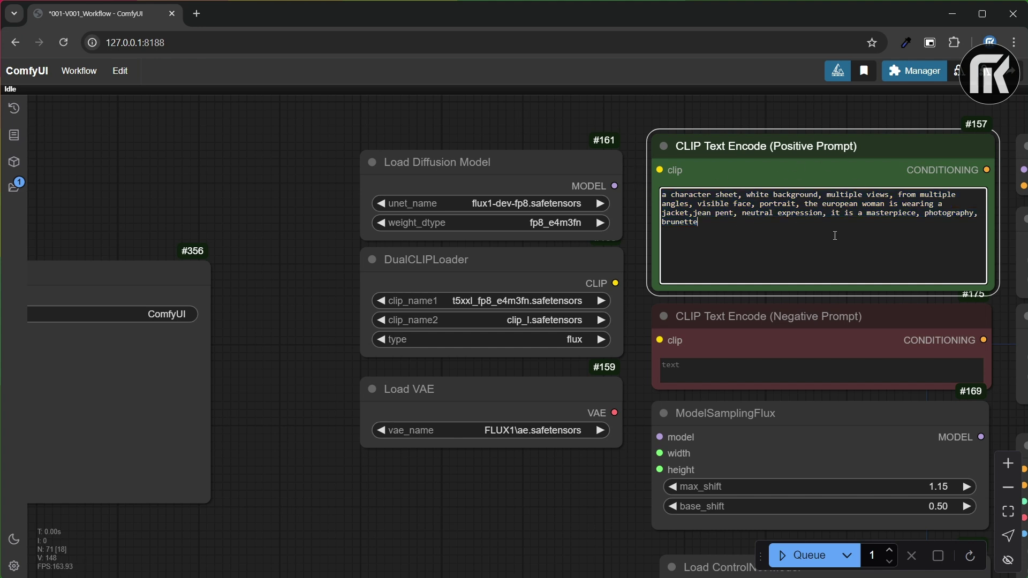
drag(955, 194, 716, 193)
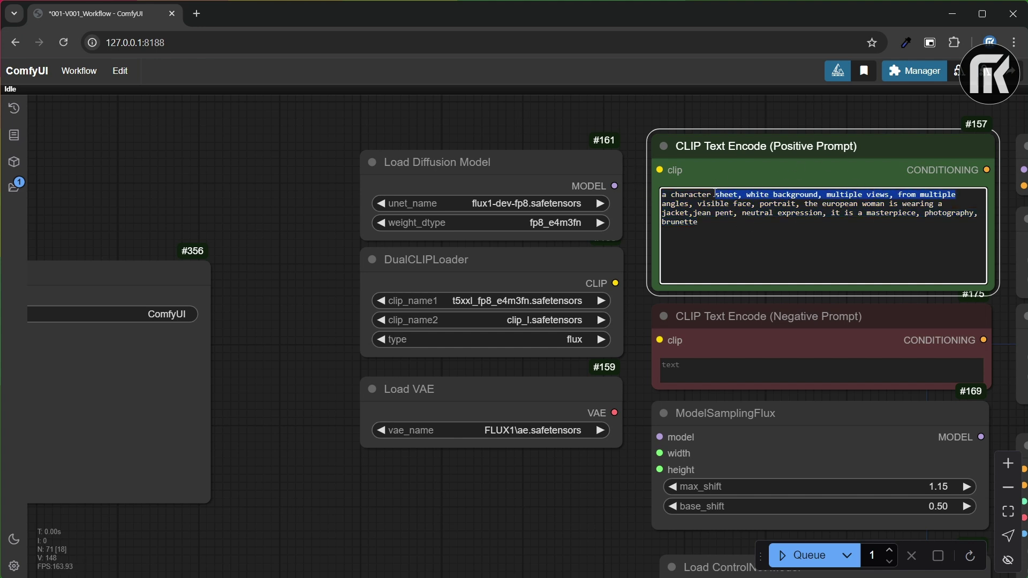
click(644, 307)
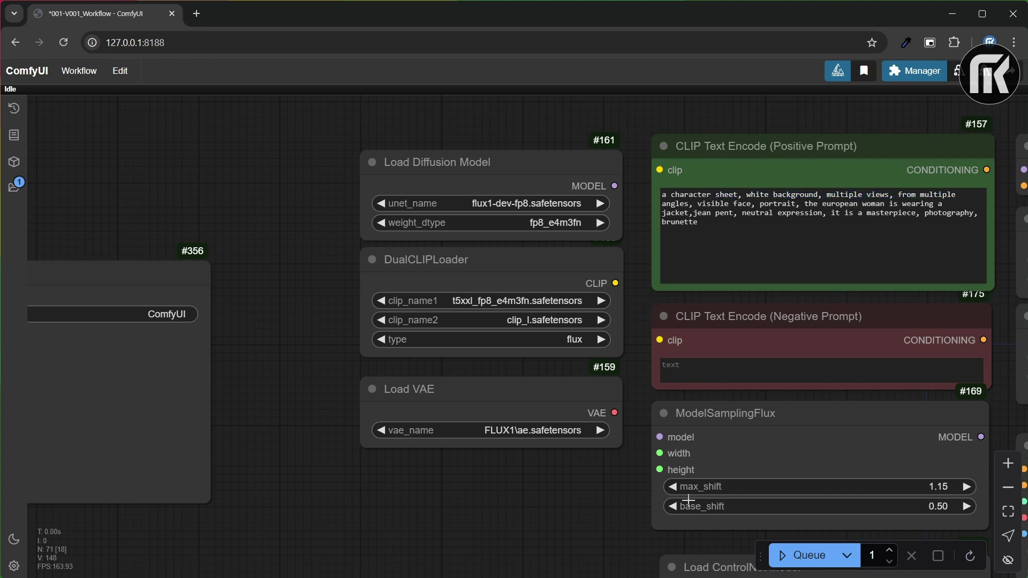
- Nudge the width node above the height node and pan back to the pose nodes
scroll(602, 359, down, 5)
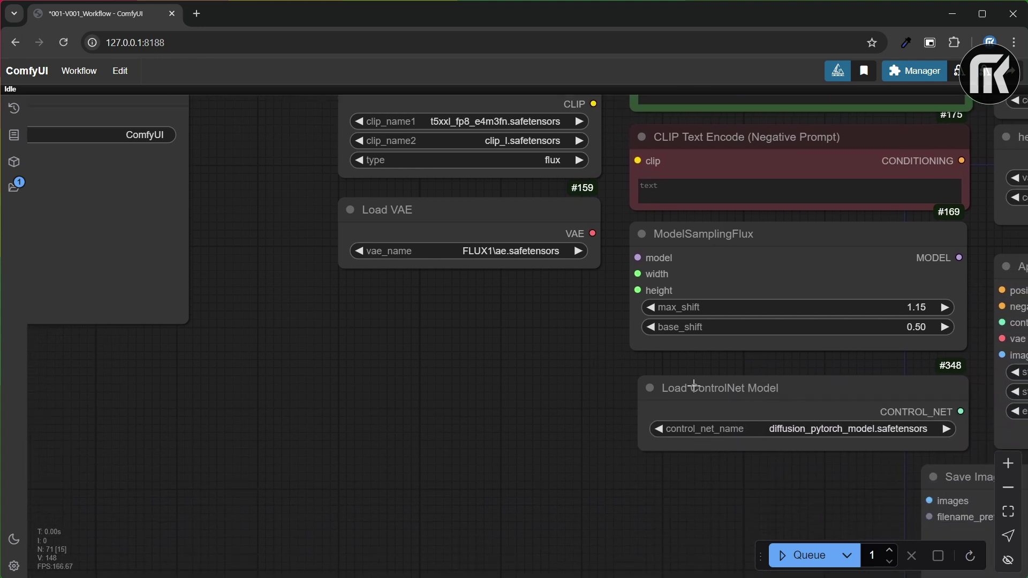
drag(853, 490, 560, 484)
scroll(560, 484, up, 3)
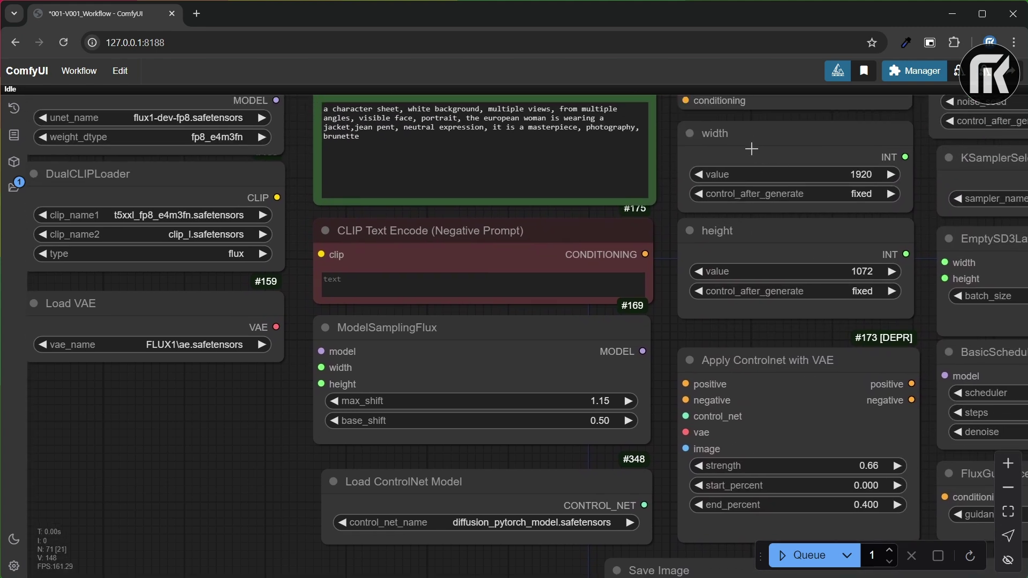
mouse_move(675, 208)
mouse_down()
mouse_move(665, 257)
mouse_move(672, 201)
mouse_up()
scroll(689, 217, down, 7)
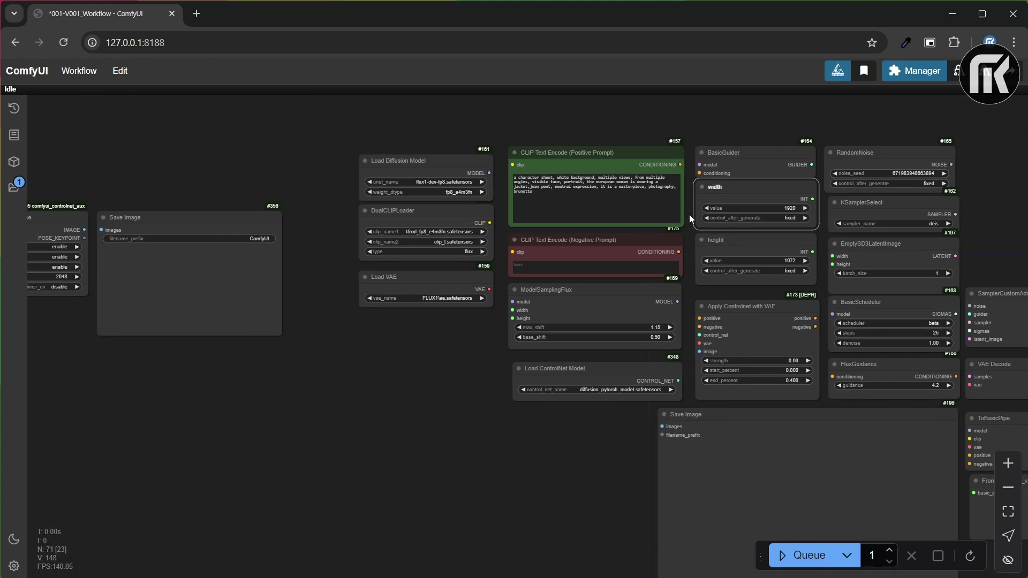
drag(908, 127, 906, 89)
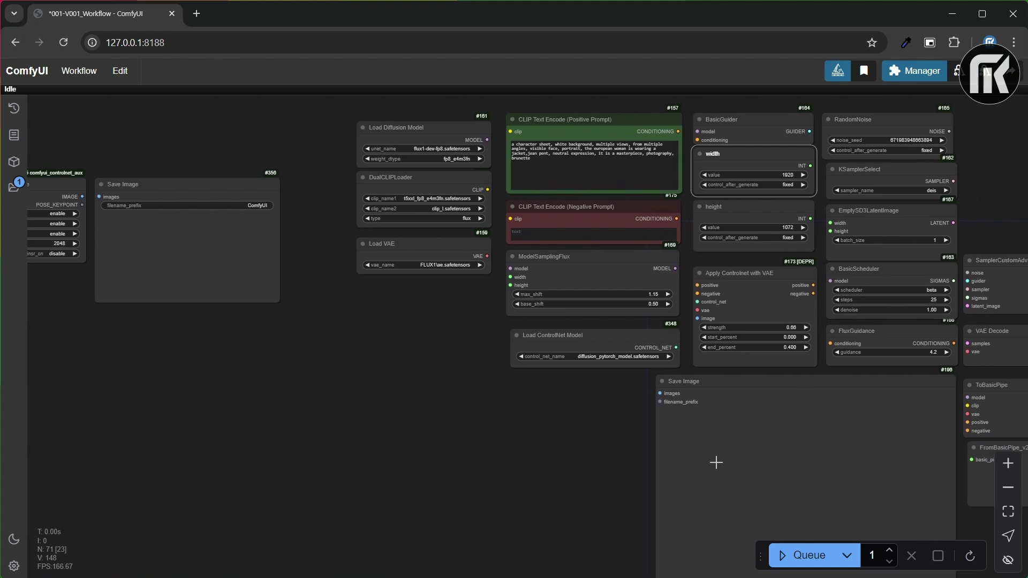
drag(303, 390, 627, 397)
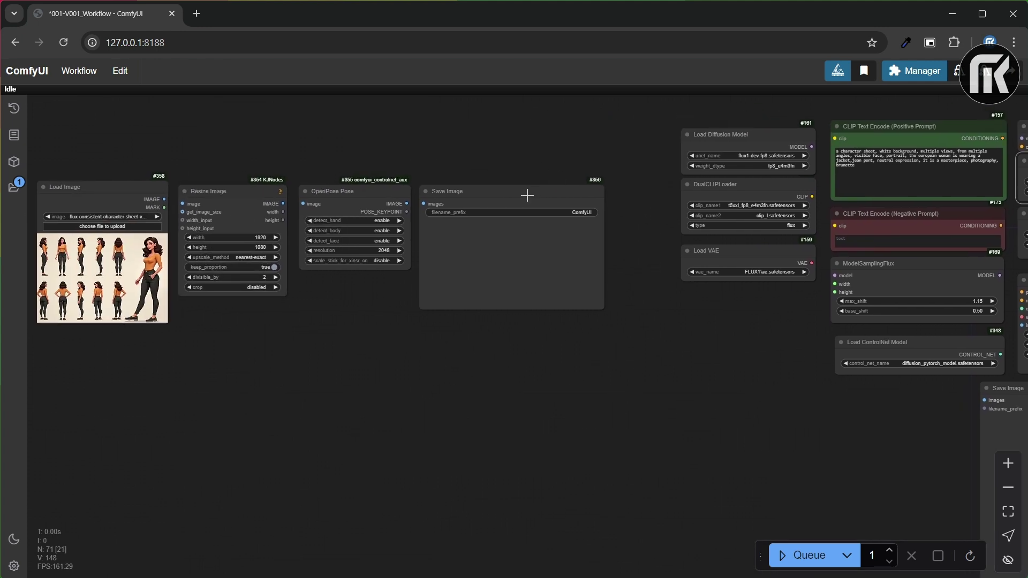
- Turn link visibility back on and queue the workflow
click(1008, 559)
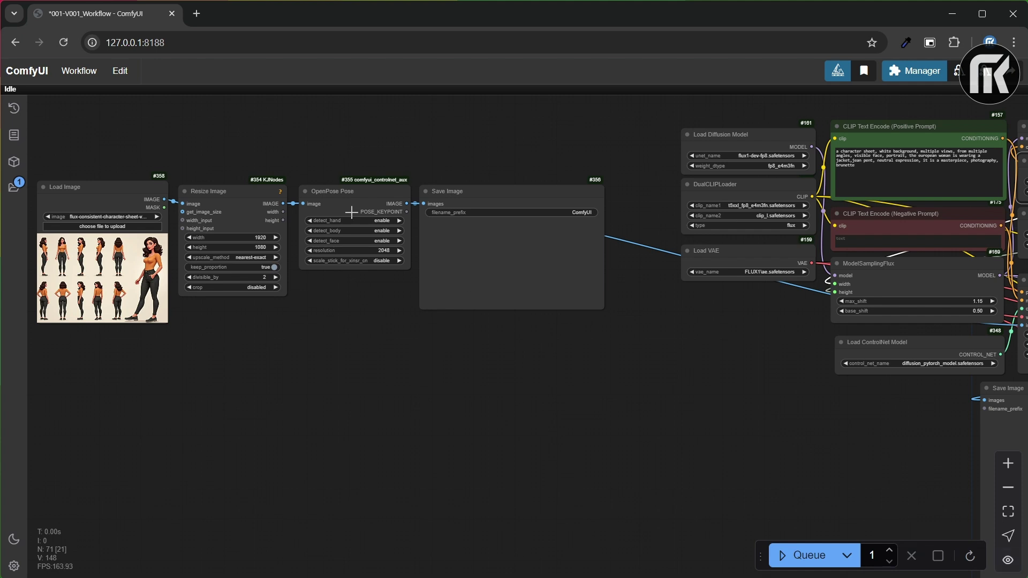
drag(939, 432, 782, 415)
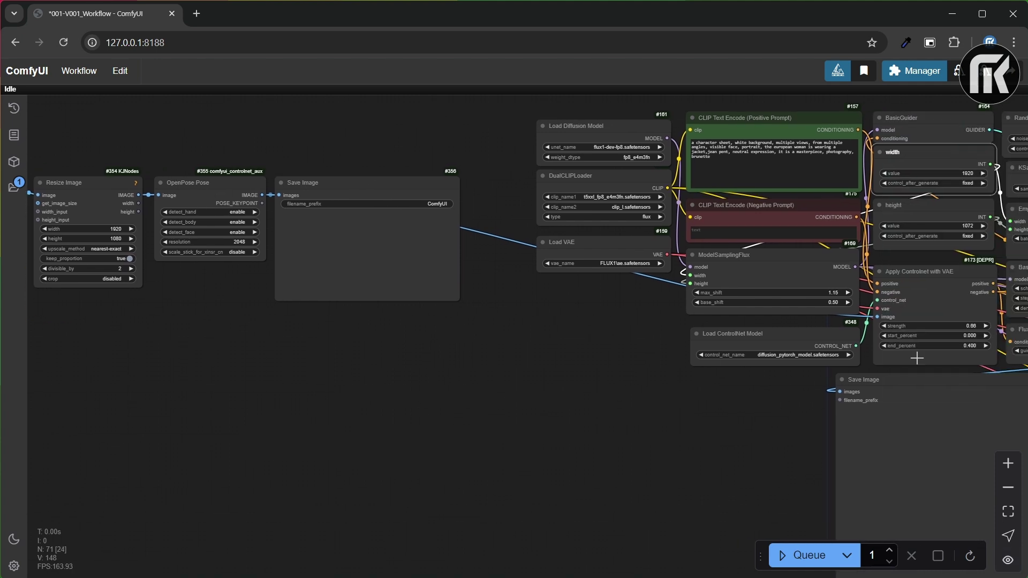
click(796, 555)
- Move the pose Save Image node up and to the right while the run proceeds
drag(309, 422, 575, 429)
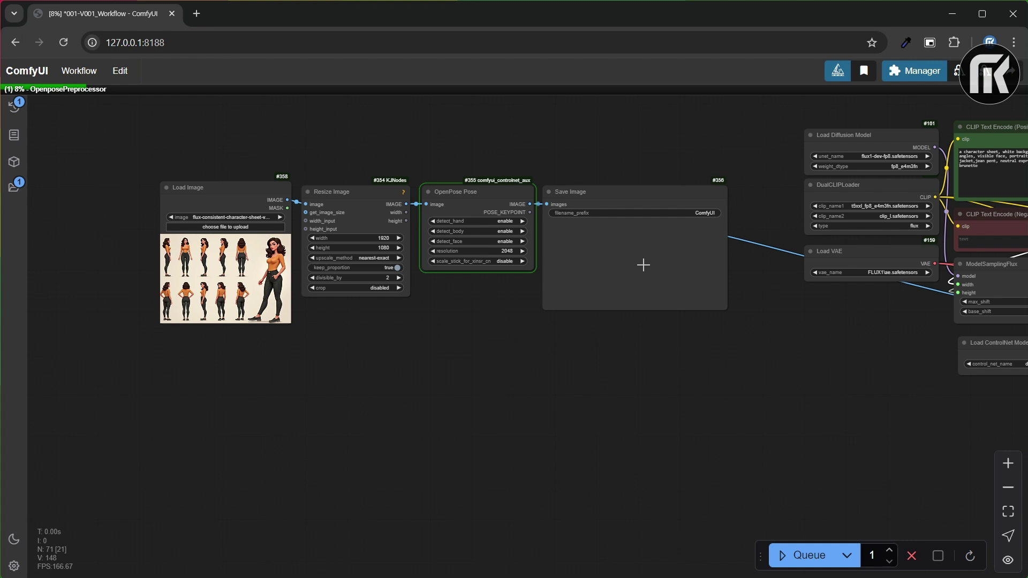
scroll(711, 165, up, 9)
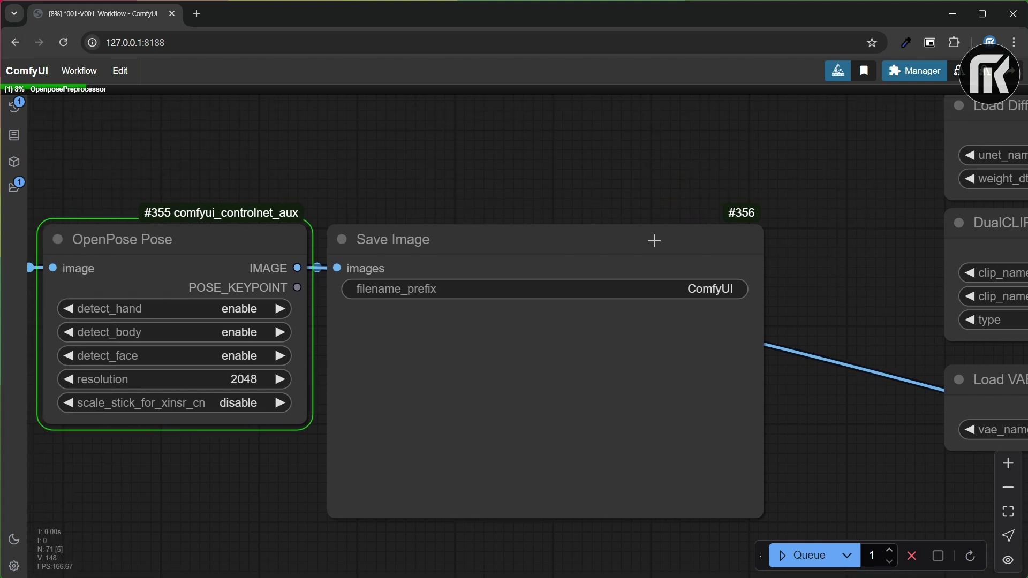
mouse_move(654, 241)
mouse_down()
mouse_move(701, 116)
mouse_move(664, 249)
mouse_move(663, 212)
mouse_move(662, 224)
mouse_up()
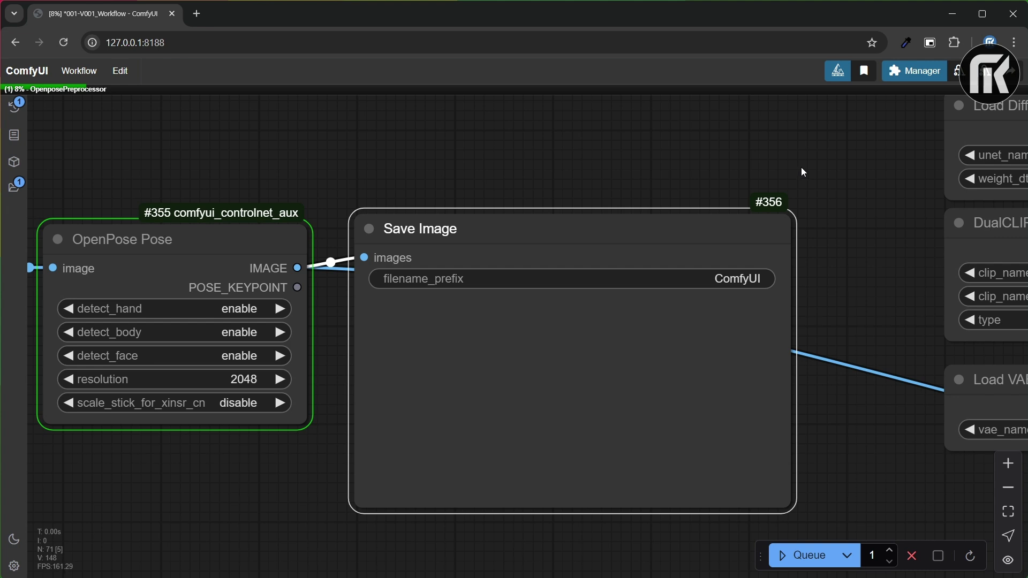
click(813, 143)
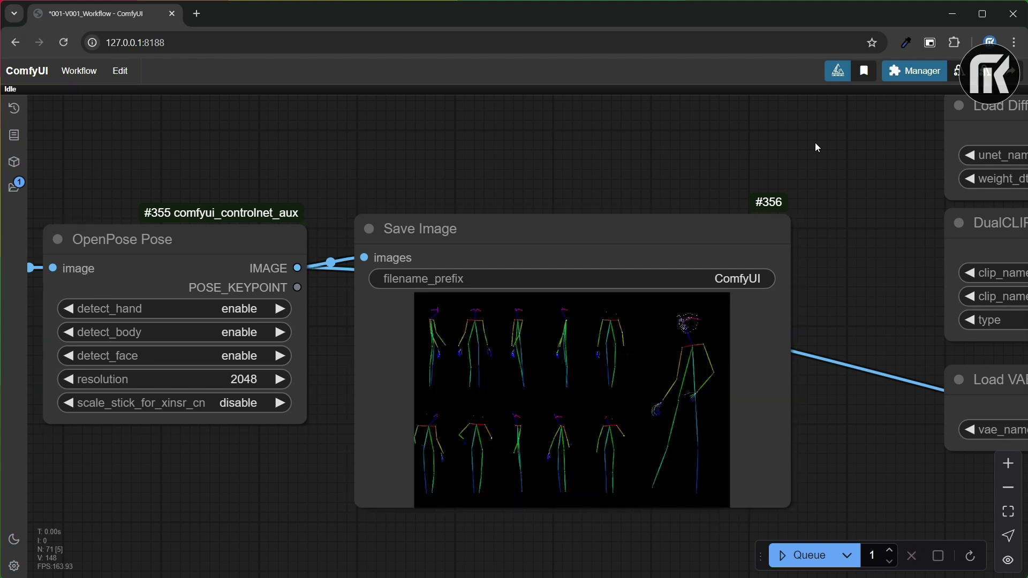
- Pan across the model loaders, guider and ControlNet nodes to review the graph
scroll(814, 142, down, 1)
scroll(866, 181, down, 2)
drag(866, 181, 524, 201)
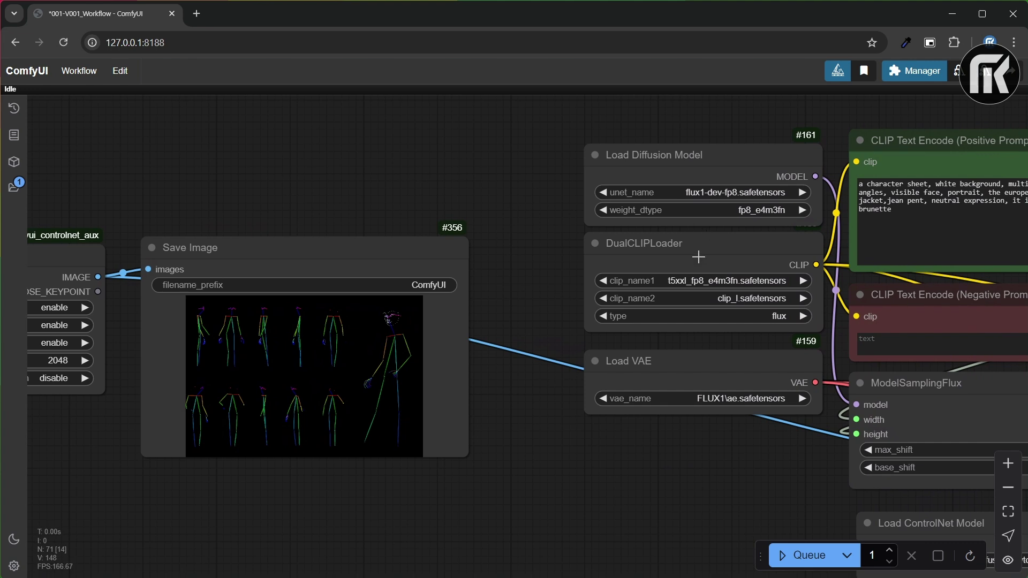
scroll(703, 422, down, 1)
scroll(748, 468, down, 1)
drag(748, 468, 493, 299)
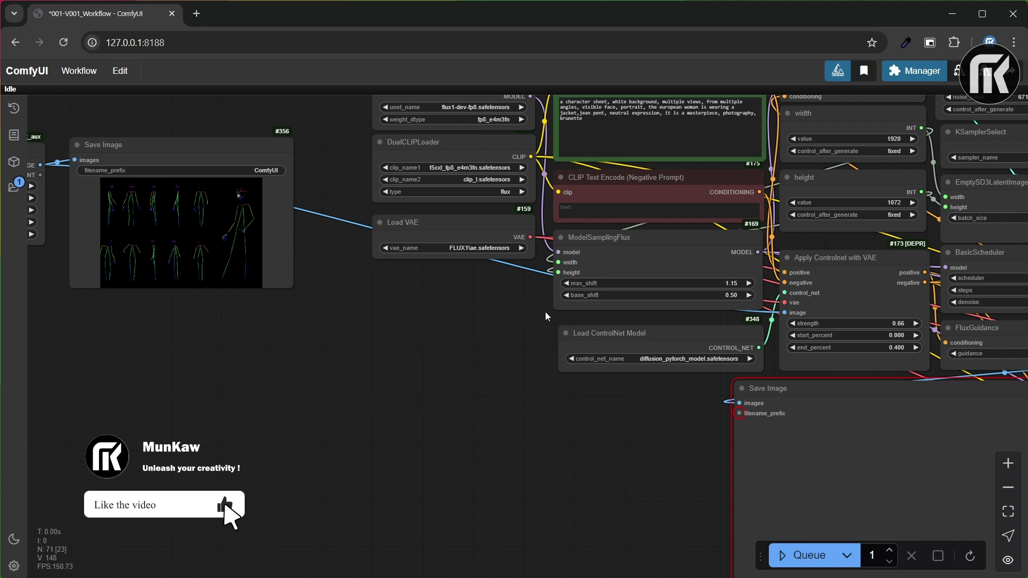
scroll(555, 317, down, 3)
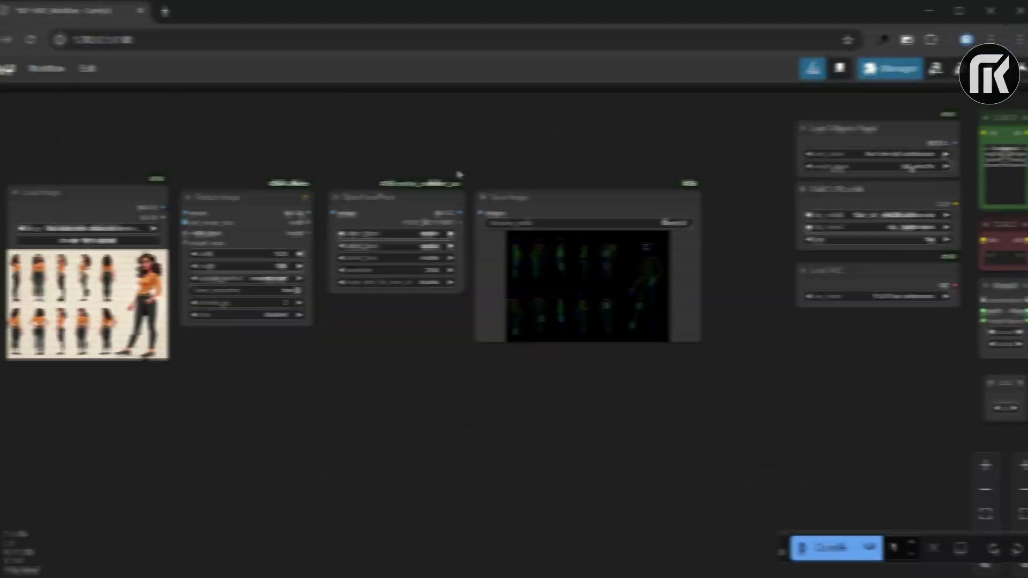
drag(773, 337, 502, 283)
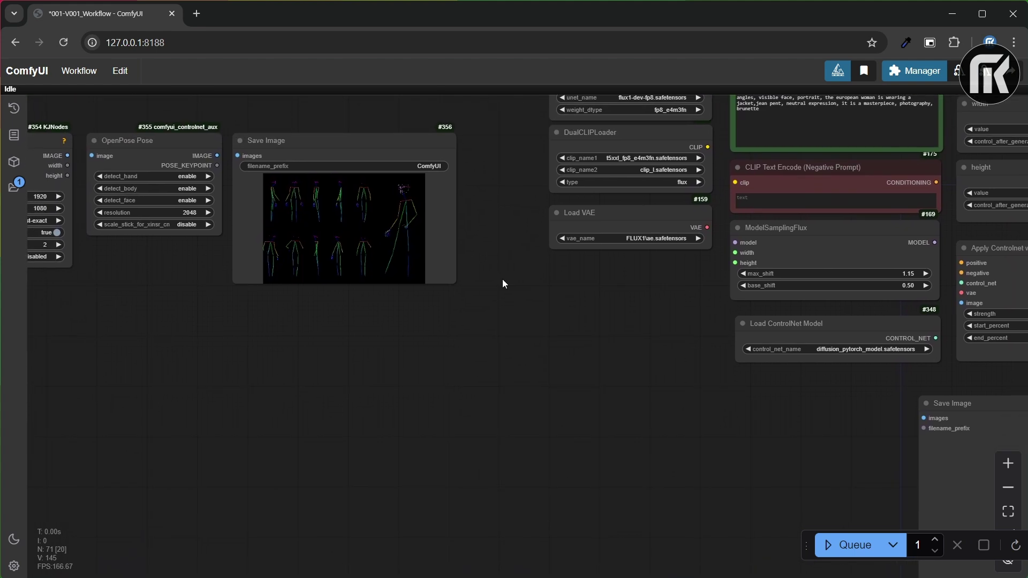
- Feed Save Image's filename_prefix from a new Simple String node set to character_sheet_flux
click(1008, 560)
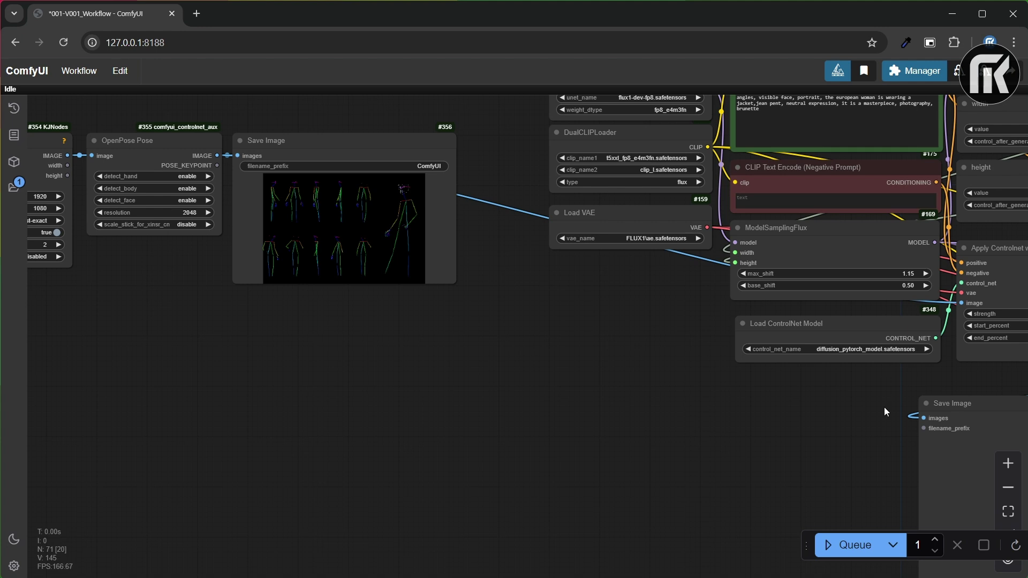
drag(922, 429, 475, 440)
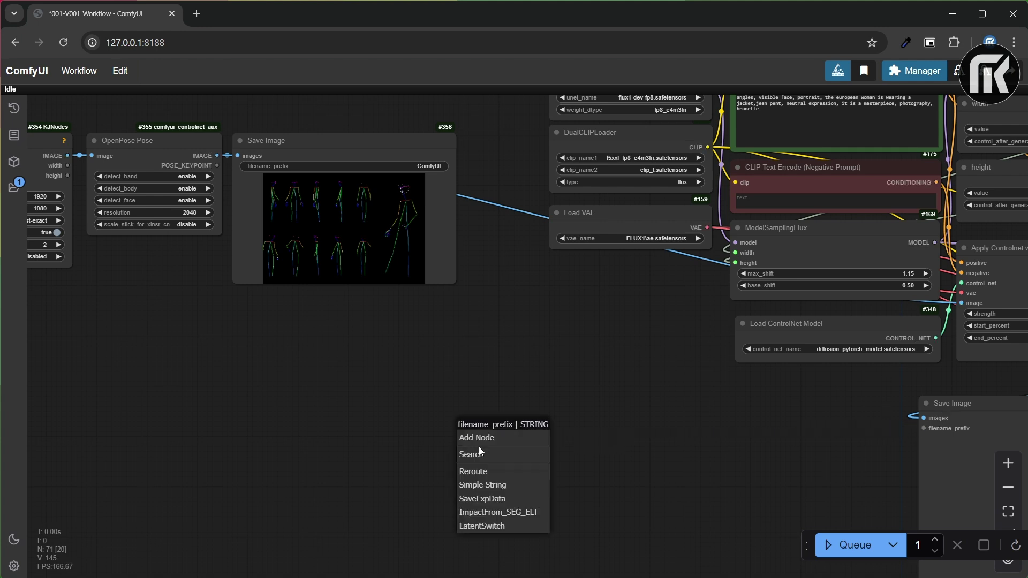
click(490, 484)
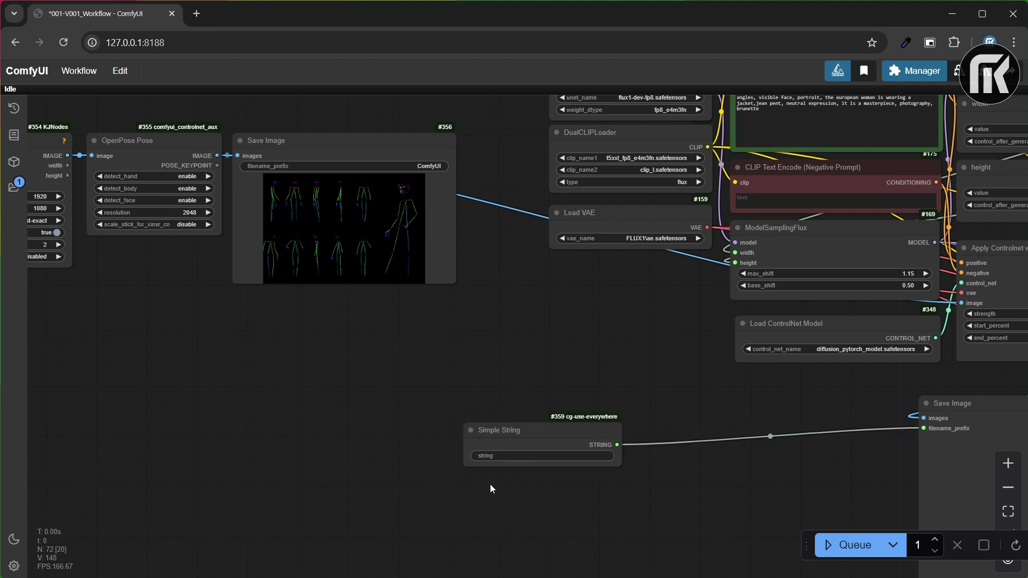
click(551, 455)
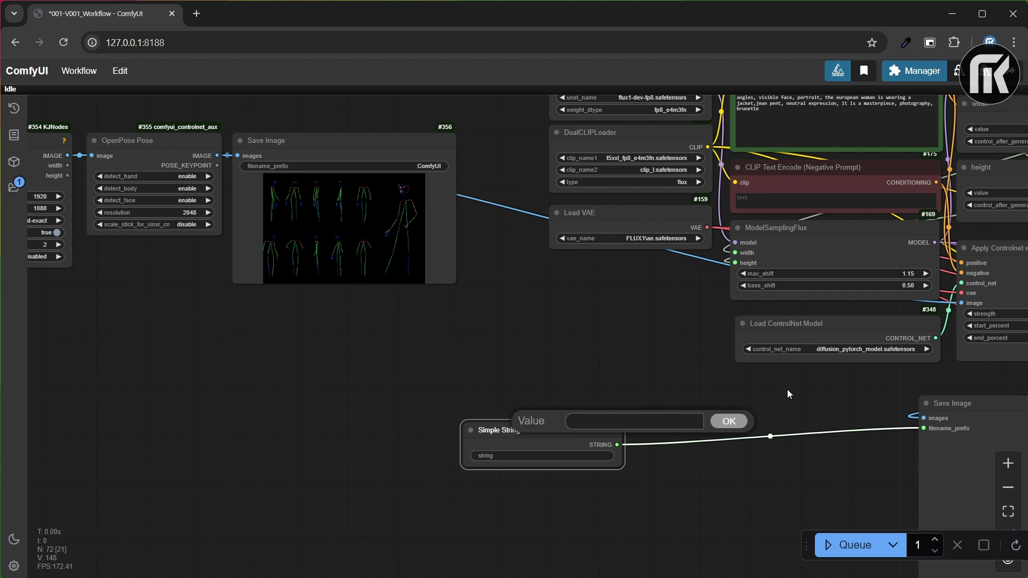
text(character_sheet_flux)
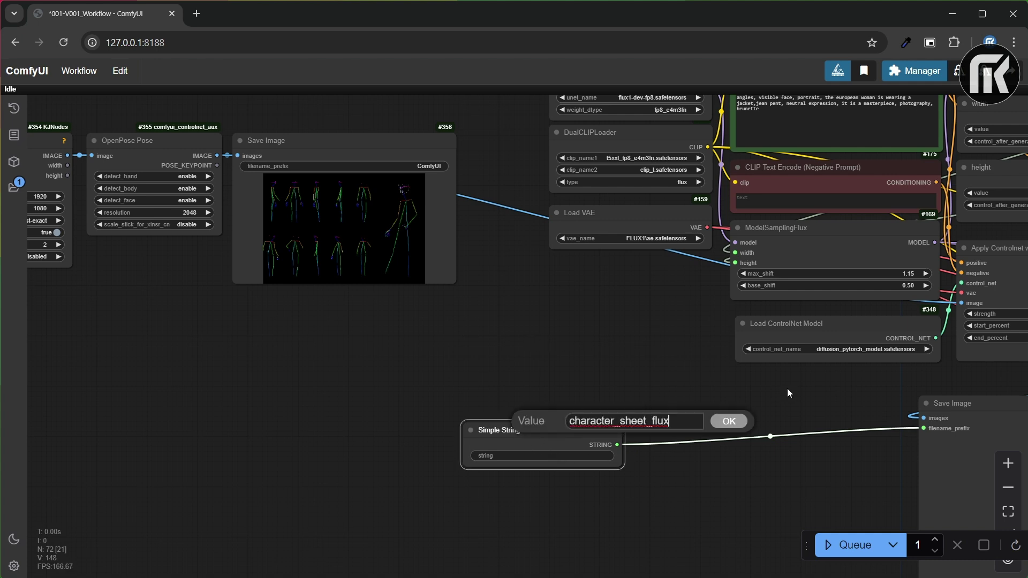
click(745, 426)
- Move the Simple String node to the right and queue the workflow
drag(534, 429, 793, 389)
scroll(778, 361, down, 3)
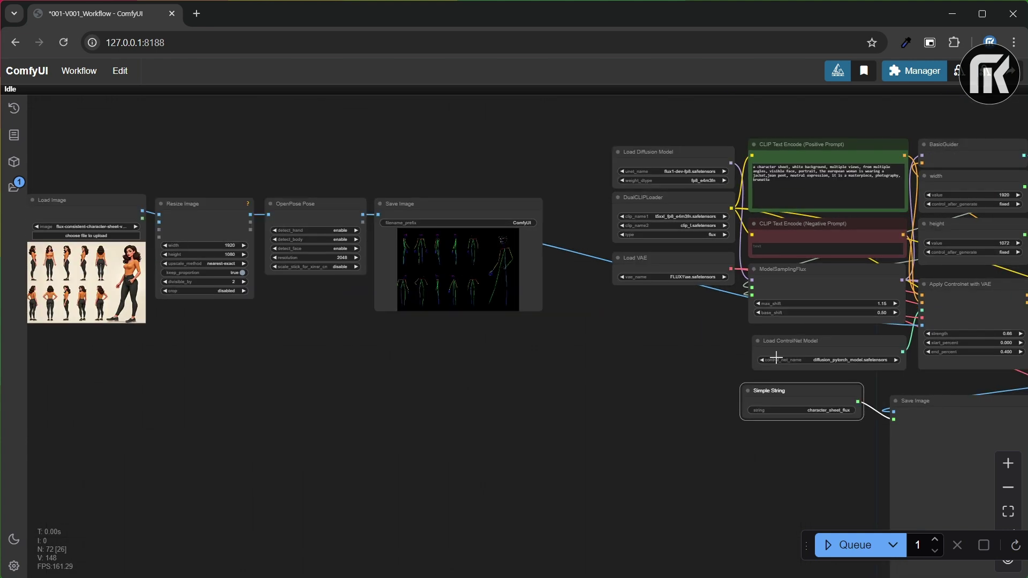
click(832, 546)
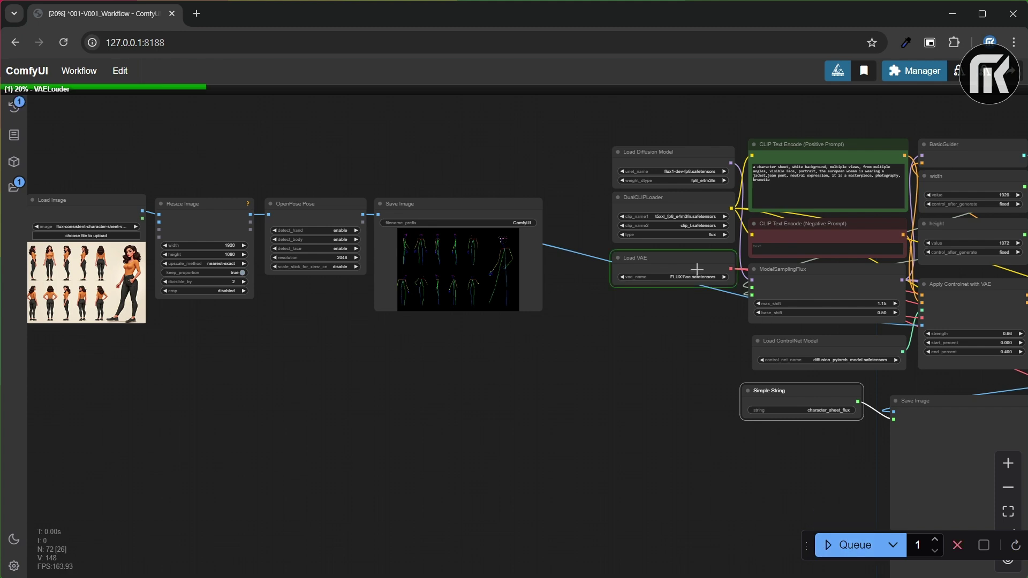
- Pan and zoom around the Simple String, Save Image and ToBasicPipe nodes while the character sheet generates
drag(723, 341, 504, 252)
scroll(749, 286, up, 5)
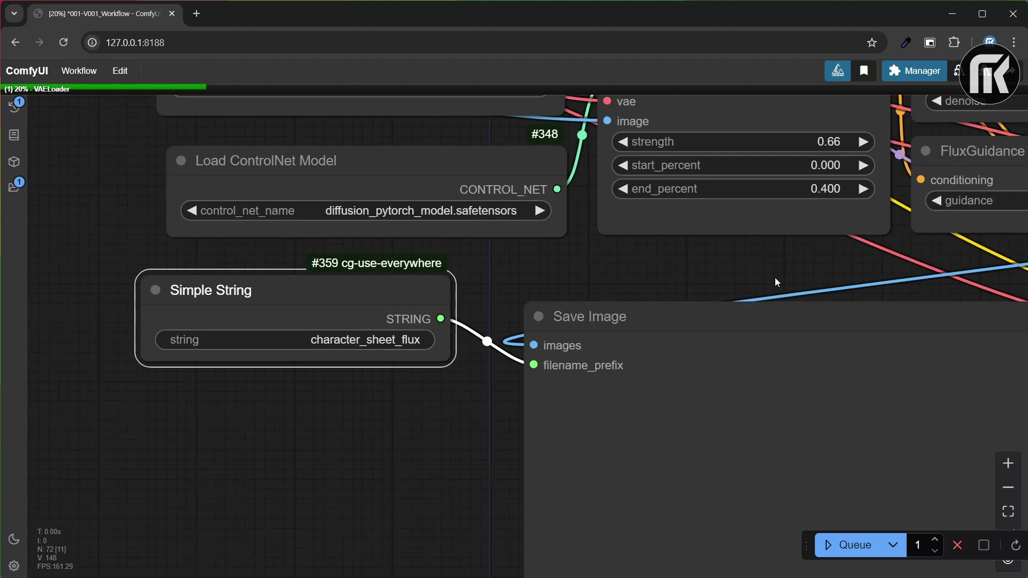
scroll(774, 279, down, 5)
scroll(773, 283, up, 2)
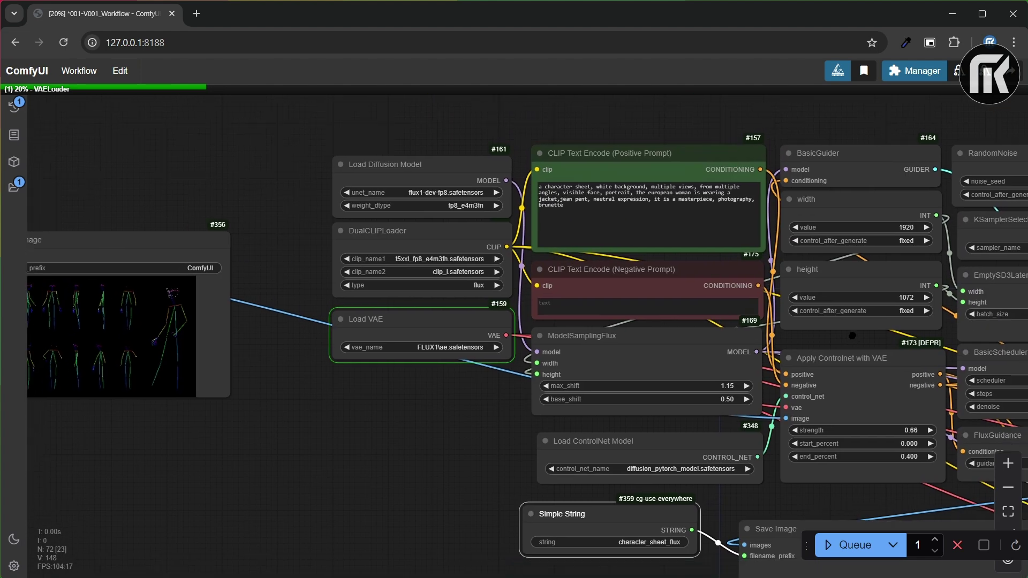
drag(554, 313, 566, 291)
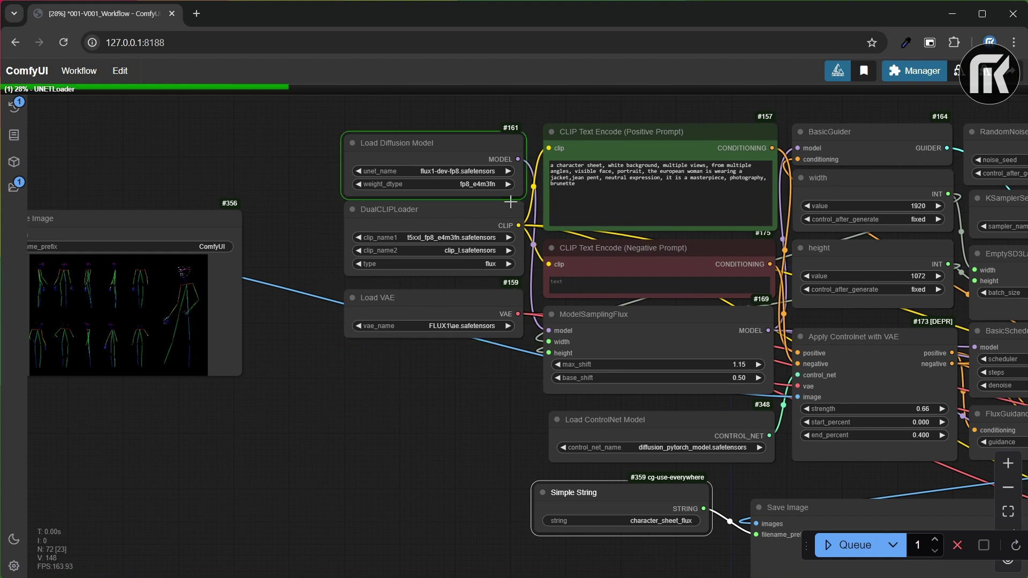
scroll(517, 267, down, 2)
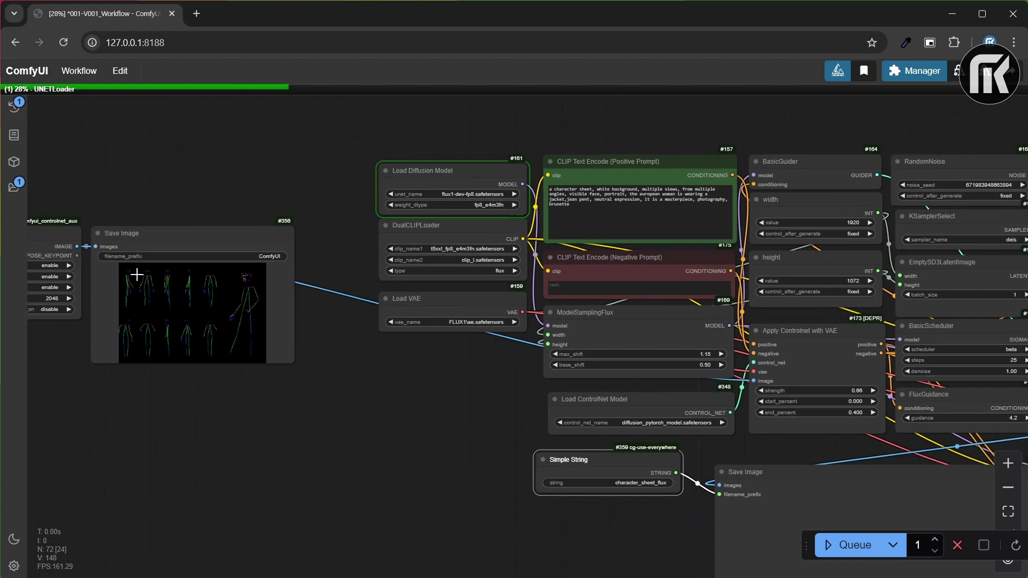
scroll(559, 450, down, 2)
scroll(673, 426, up, 5)
drag(673, 426, 469, 358)
scroll(650, 363, down, 5)
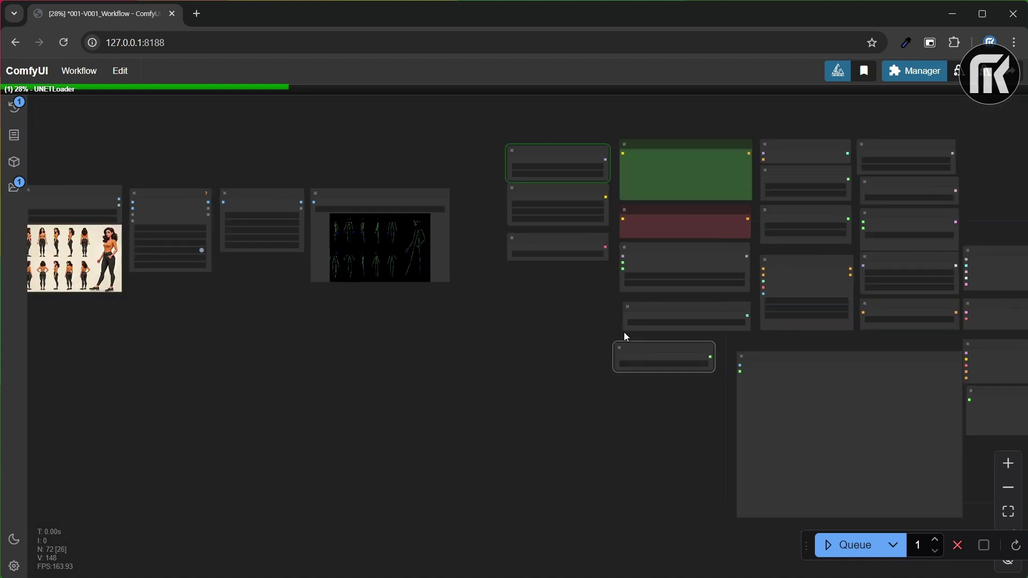
scroll(626, 336, up, 7)
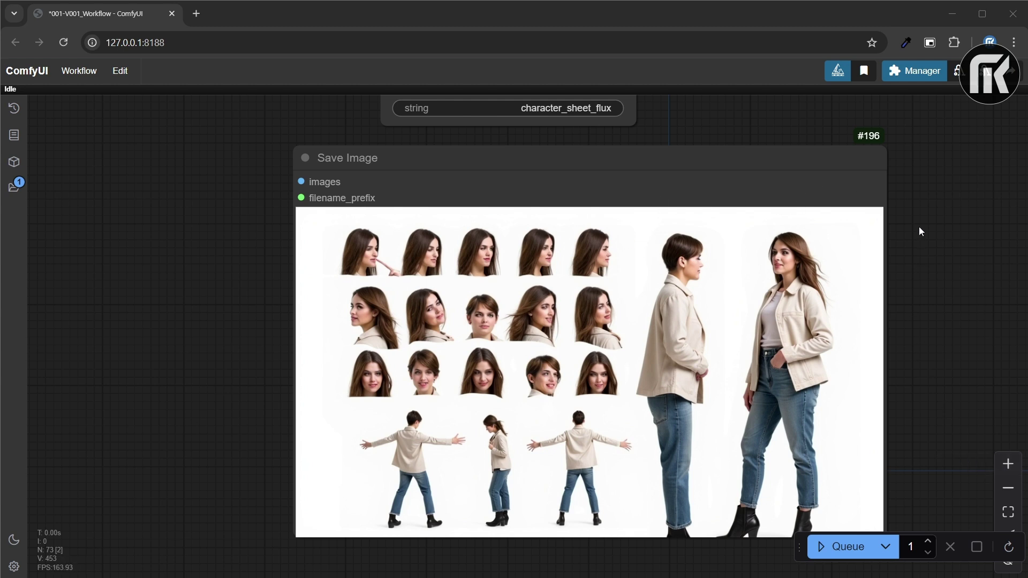
scroll(919, 226, down, 5)
drag(897, 246, 752, 391)
drag(739, 317, 689, 166)
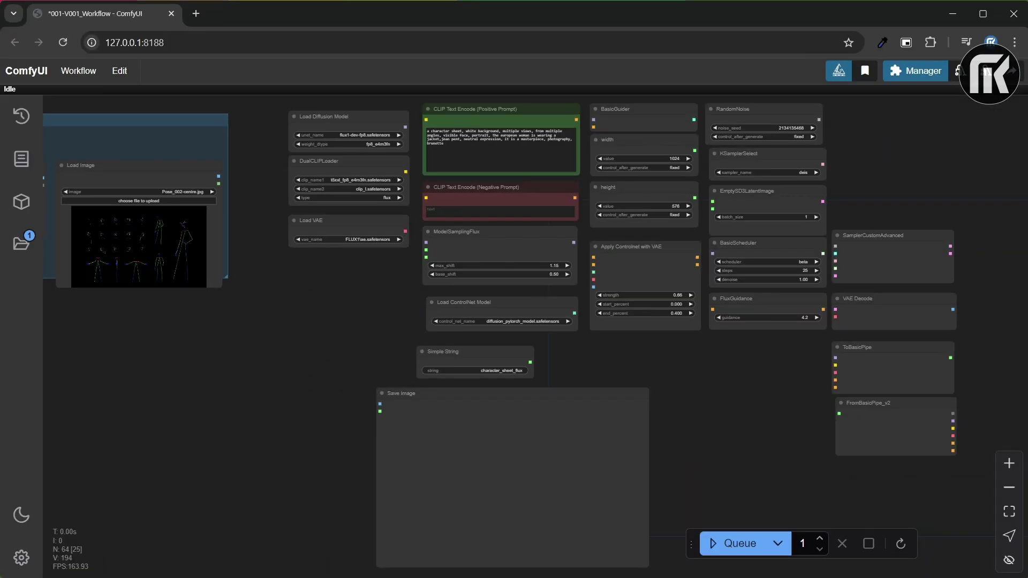
- Add an Ultimate SD Upscale node with a linked Load Upscale Model using 4x-UltraSharp.pth
drag(937, 189, 245, 332)
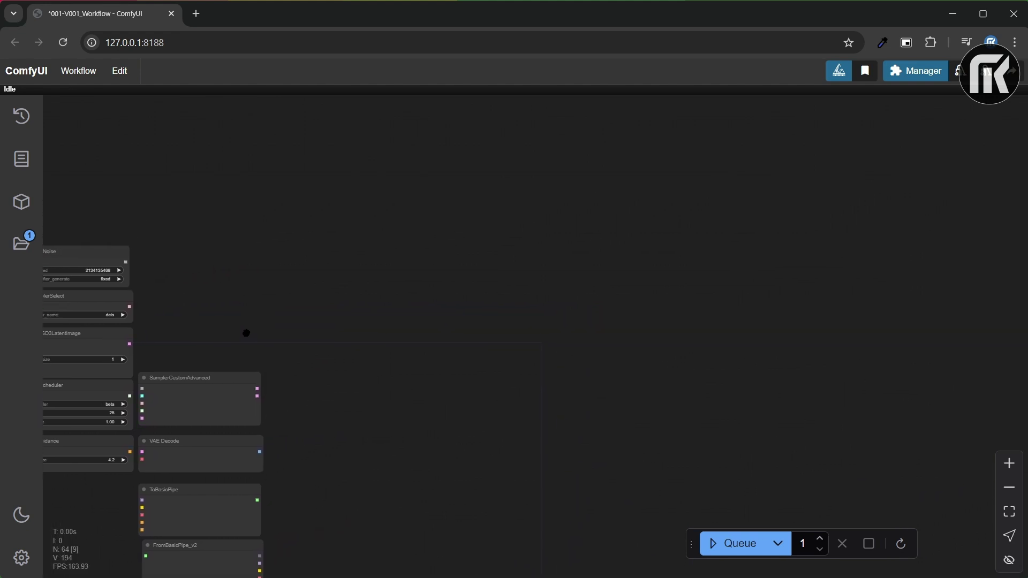
drag(508, 285, 550, 245)
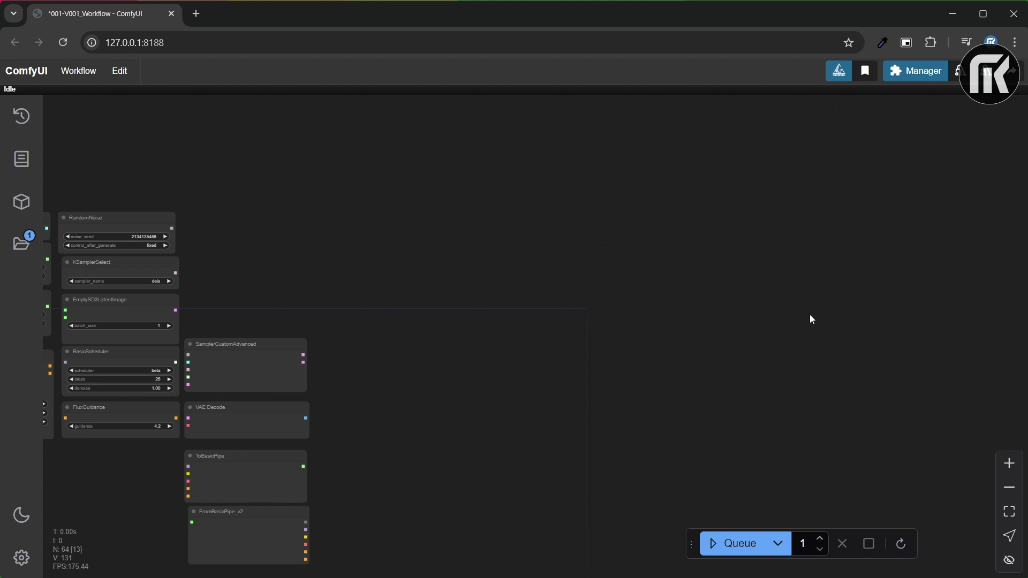
key(ctrl+z)
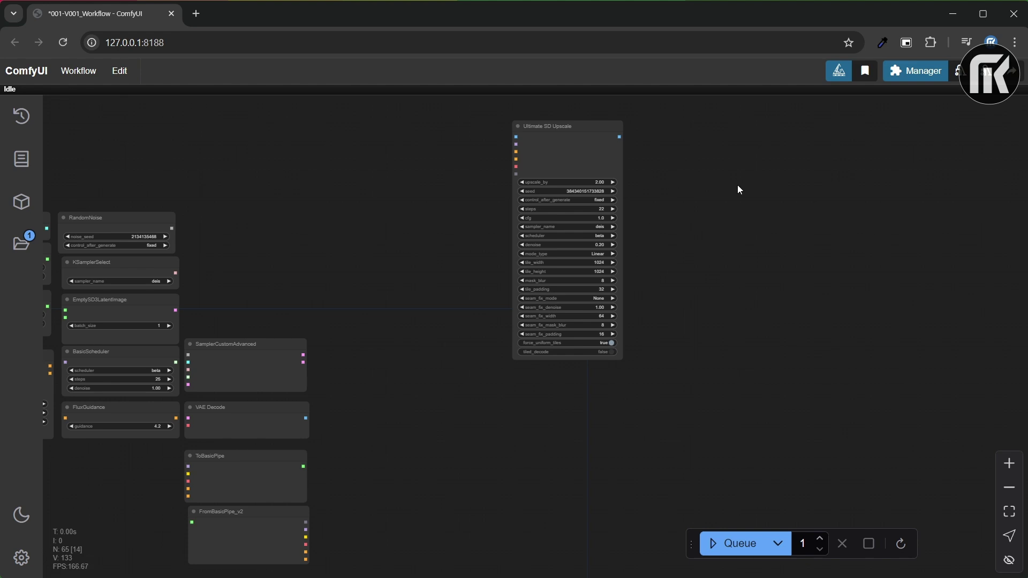
drag(738, 186, 691, 256)
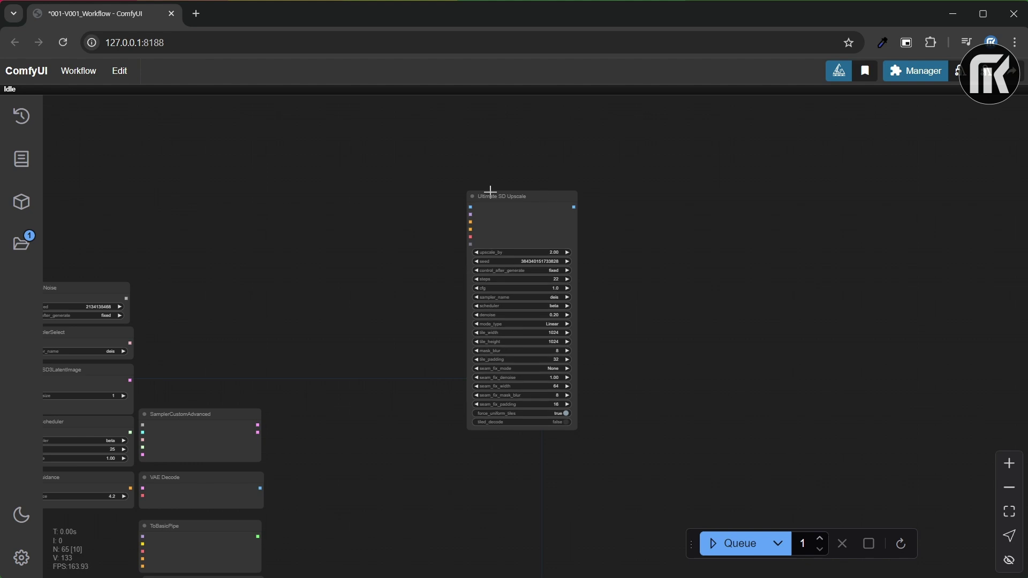
key(ctrl+z)
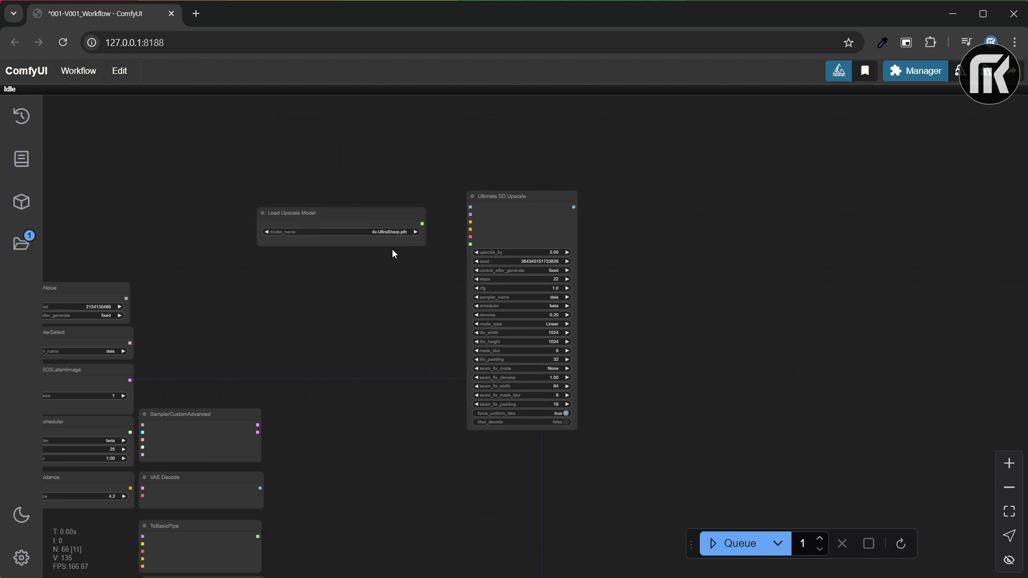
click(372, 228)
- Paste a Preview Image node beside the upscaler, undoing an accidental move
key(ctrl+v)
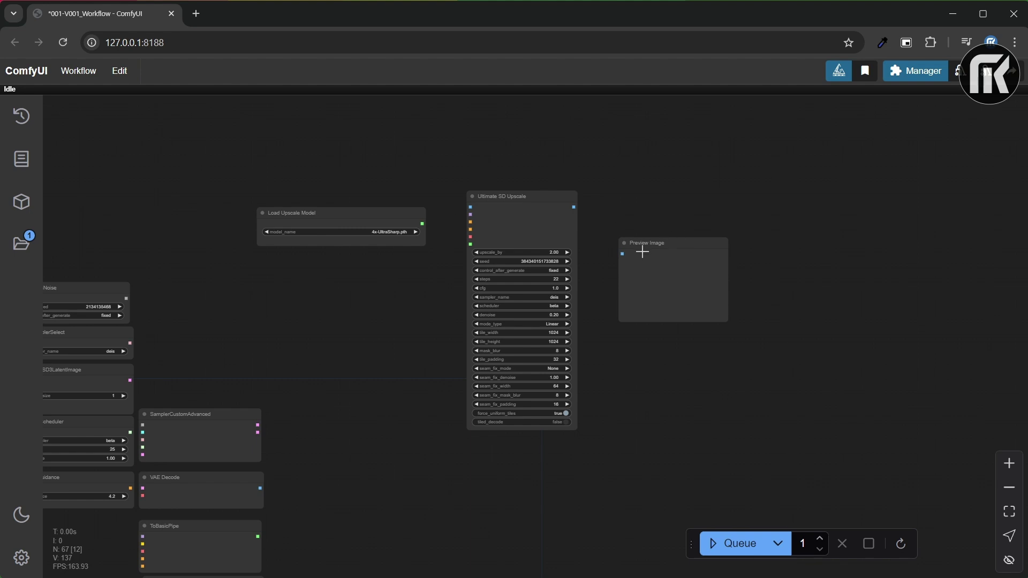
drag(658, 242, 653, 207)
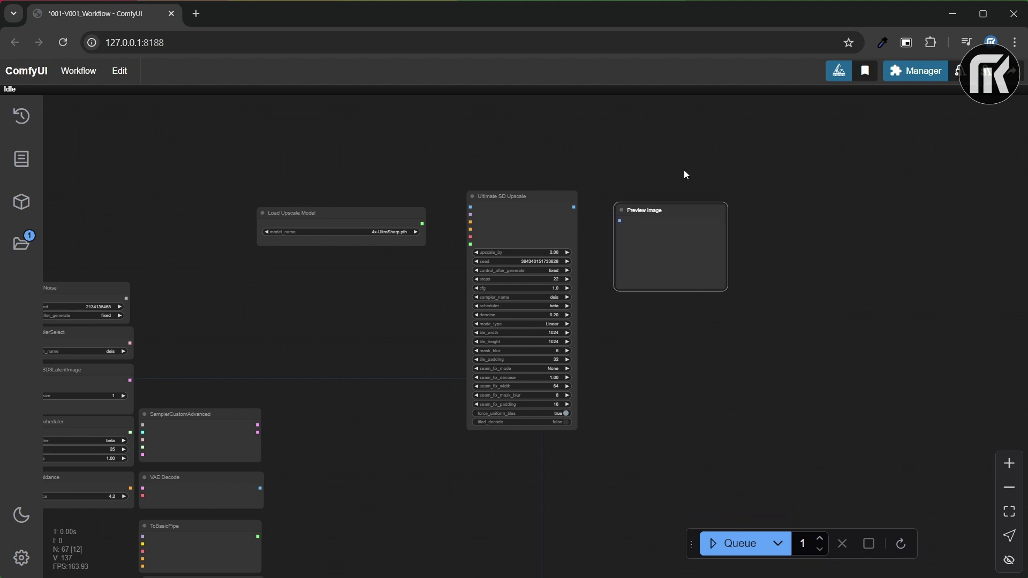
key(ctrl+z)
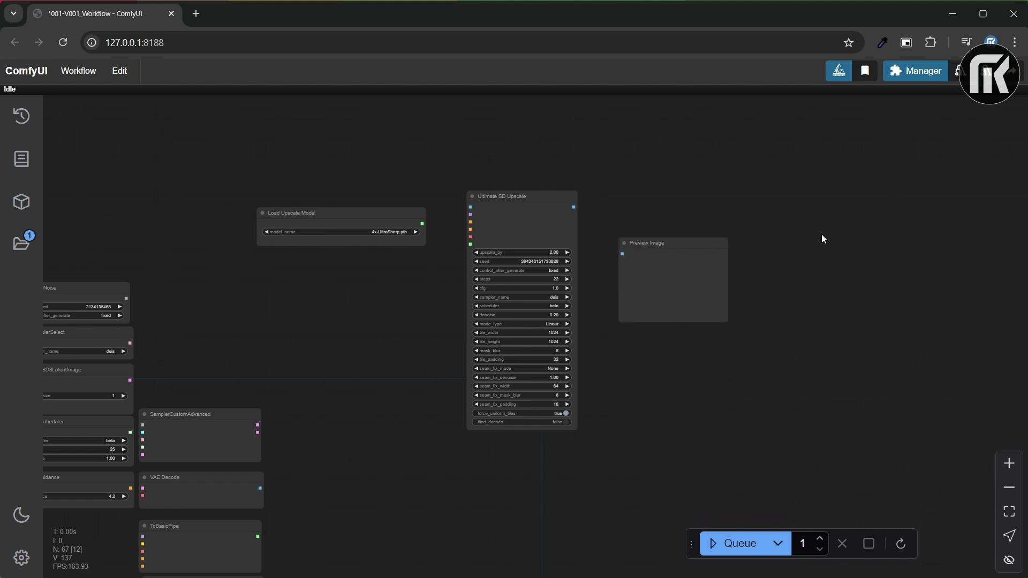
- Add a FaceDetailer (pipe) node and a ToDetailerPipe node
key(ctrl+z)
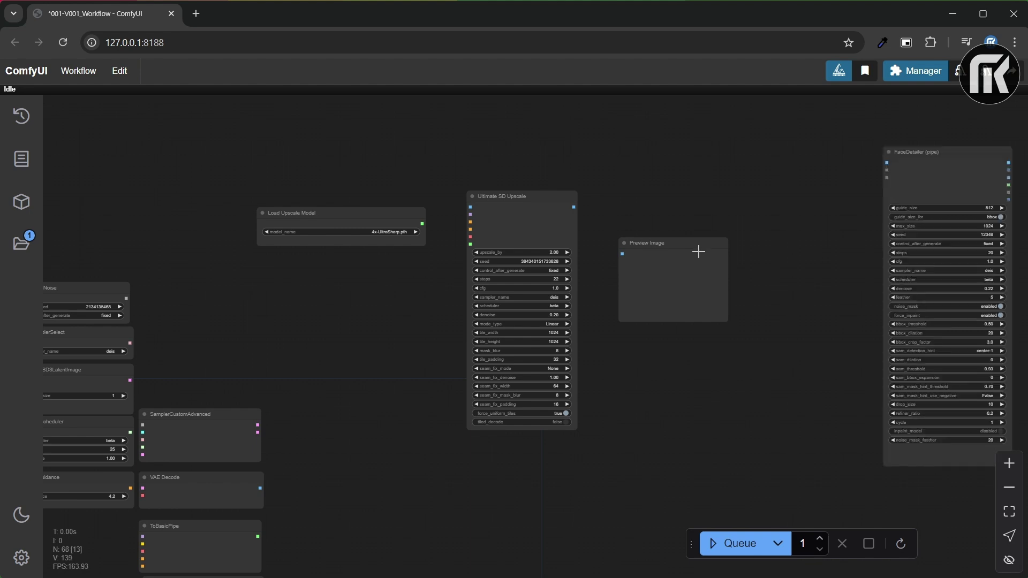
drag(918, 148, 832, 142)
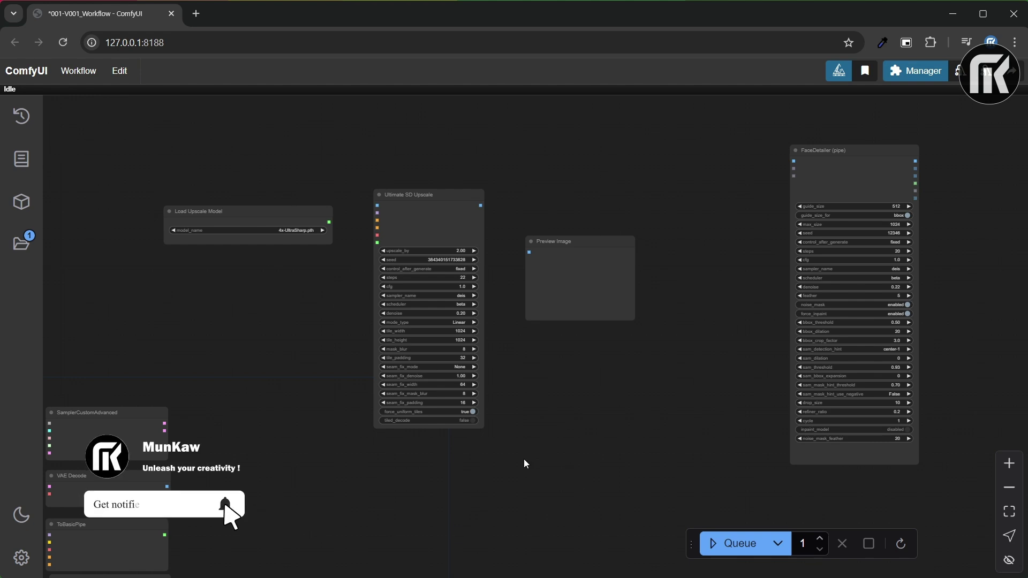
key(ctrl+v)
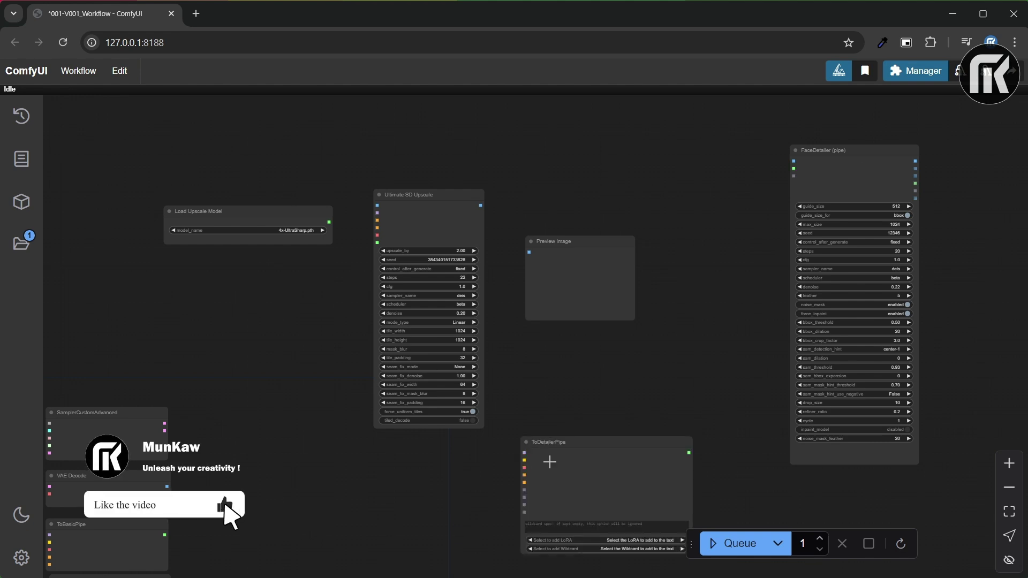
scroll(545, 442, up, 6)
scroll(553, 442, down, 5)
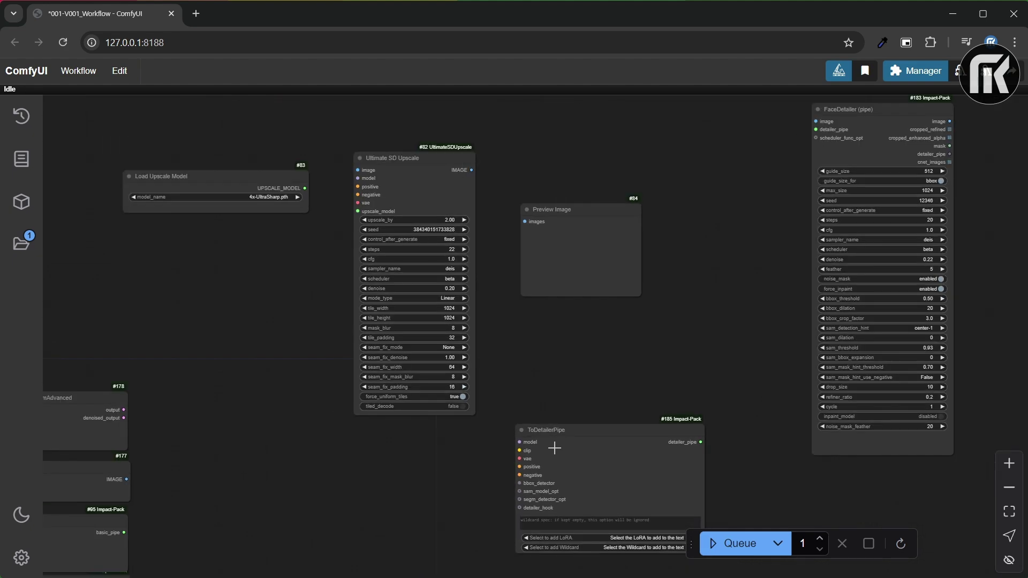
- Add Ultralytics detector and CoreML hook provider nodes, plus a second Save Image node
key(ctrl+z)
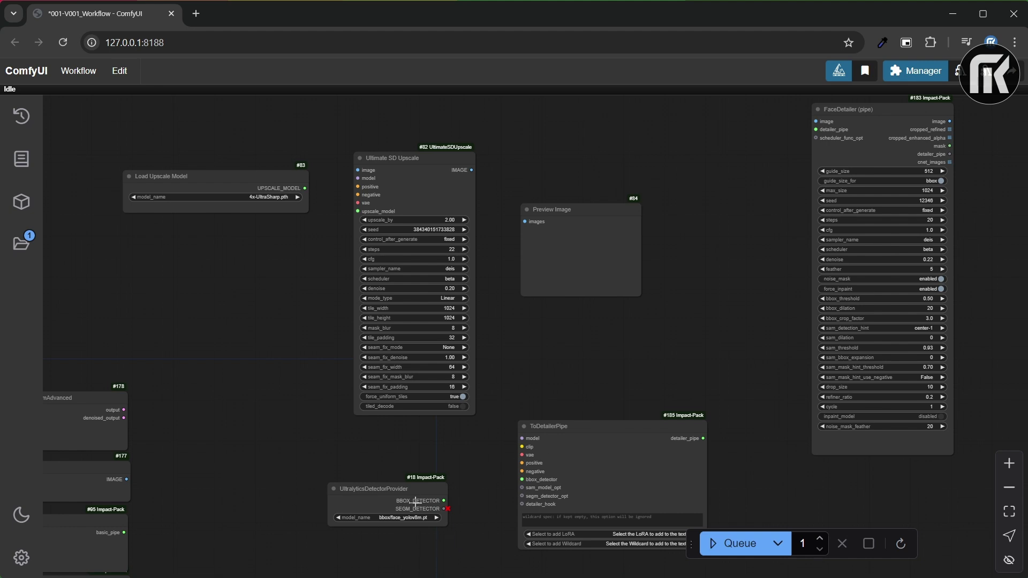
key(ctrl+z)
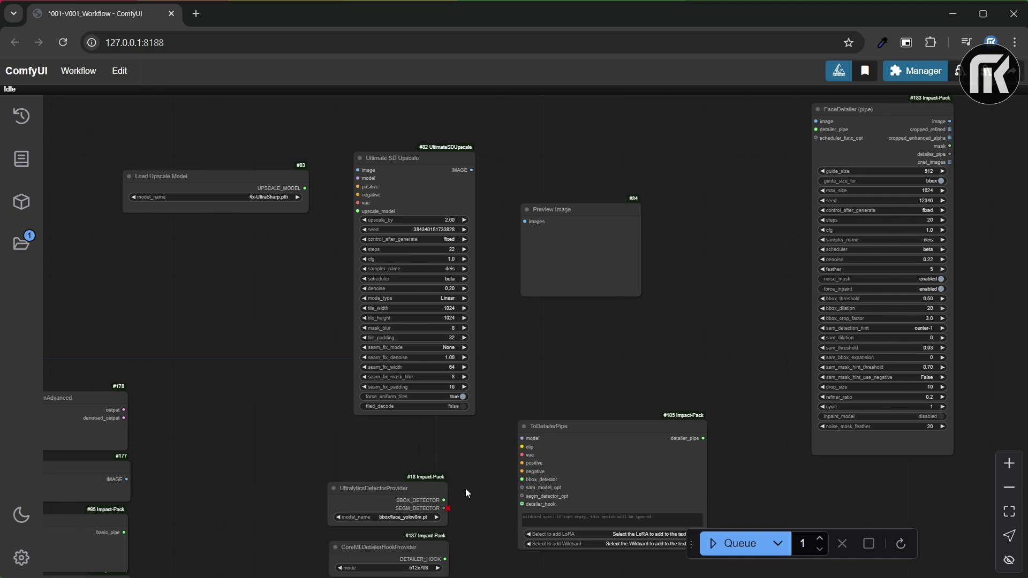
drag(465, 493, 459, 417)
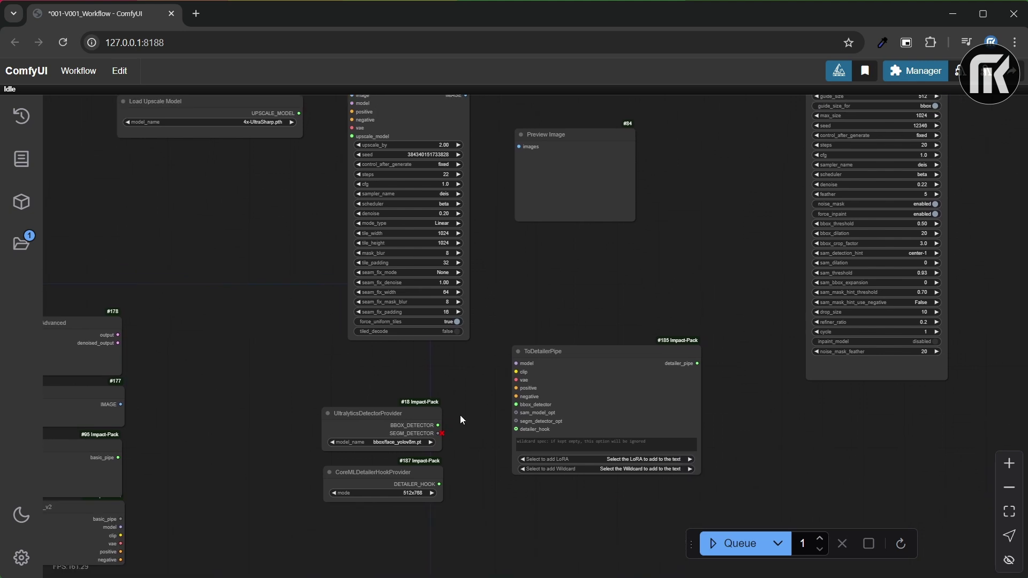
scroll(587, 258, down, 2)
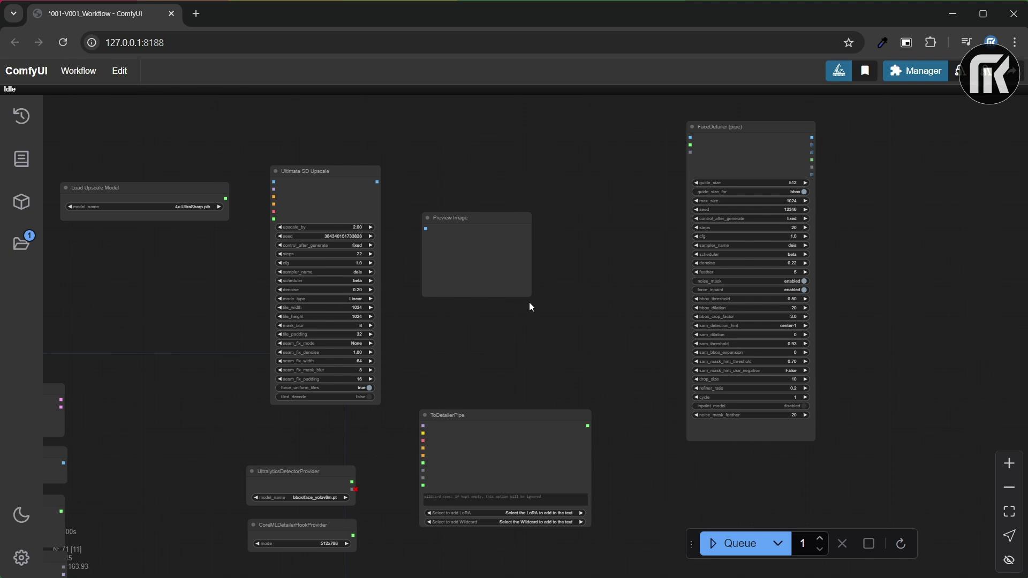
drag(873, 243, 654, 294)
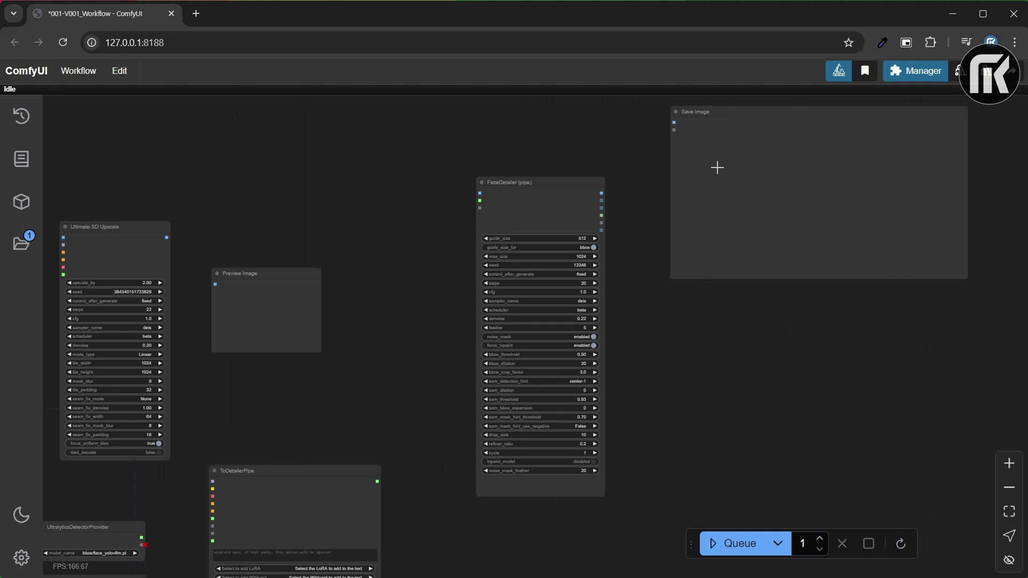
key(ctrl+v)
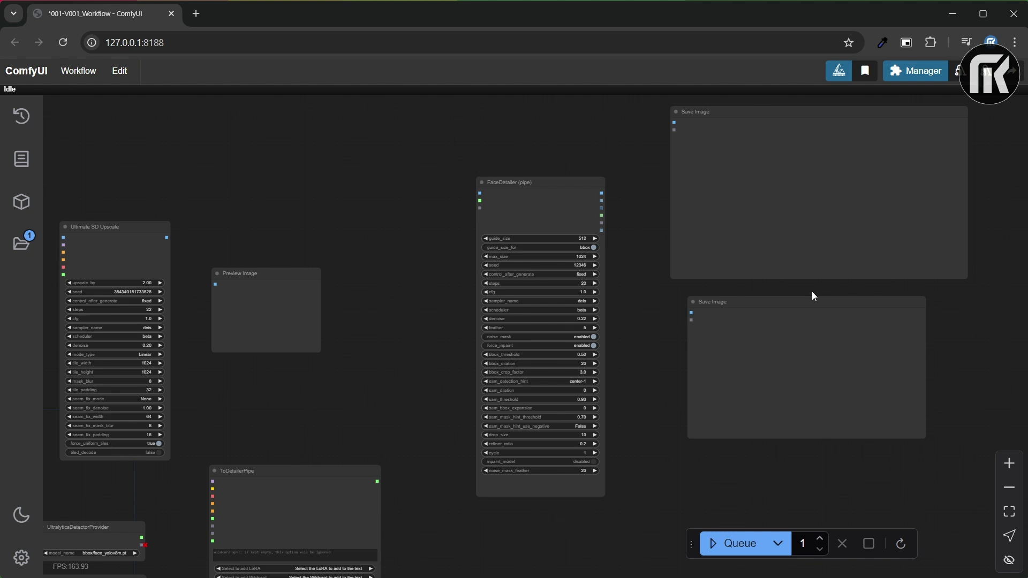
- Move Ultimate SD Upscale up and place an enlarged Preview Image node beside it
scroll(348, 281, down, 3)
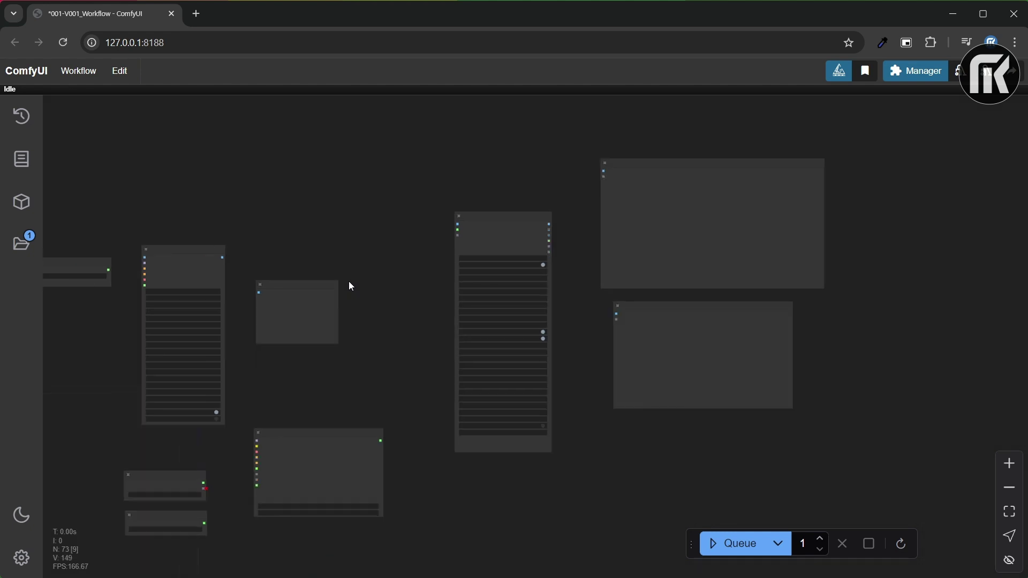
scroll(348, 281, up, 1)
scroll(460, 320, up, 3)
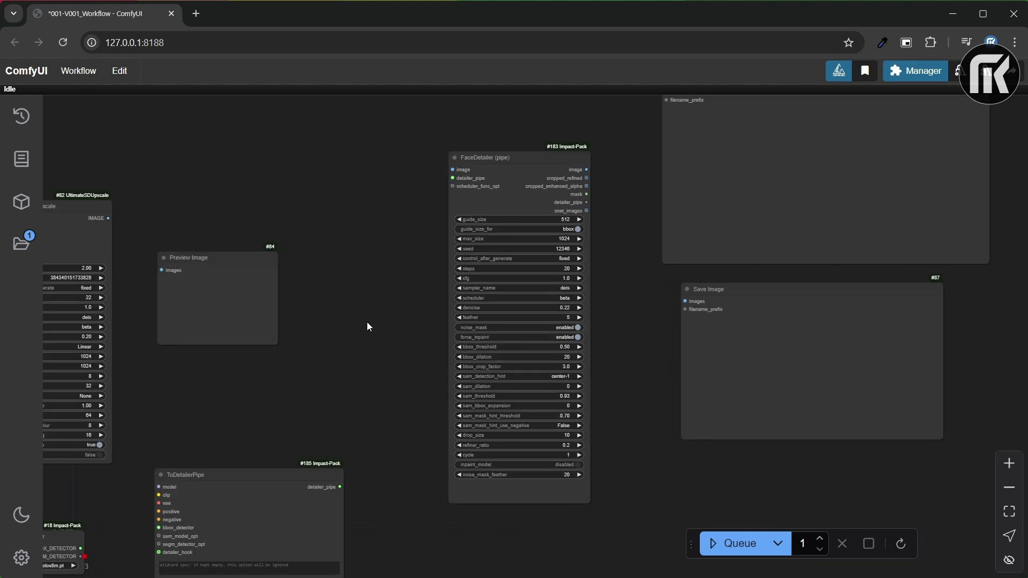
drag(367, 326, 422, 315)
scroll(493, 303, down, 3)
scroll(486, 302, up, 3)
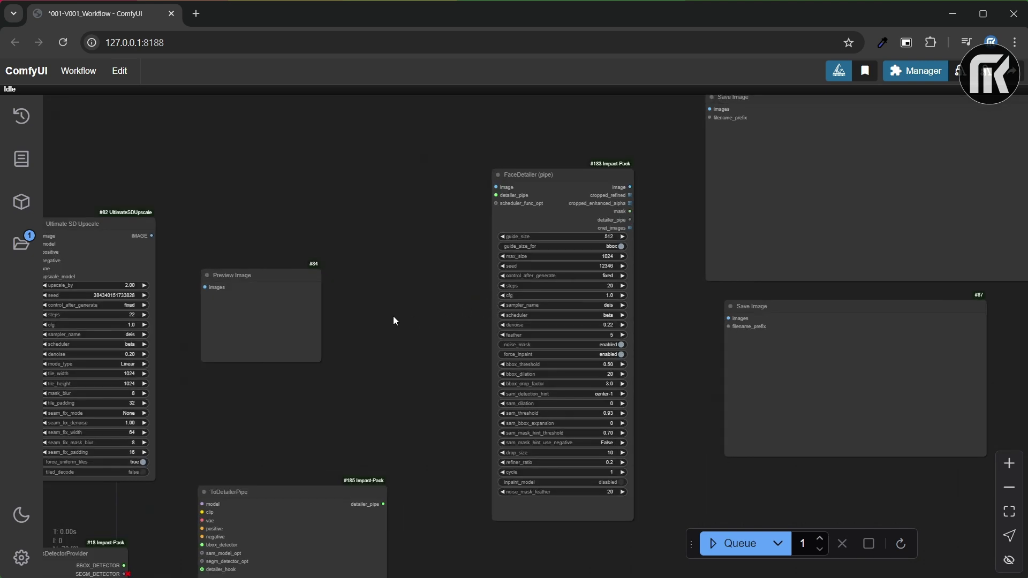
scroll(394, 320, down, 2)
drag(399, 289, 550, 241)
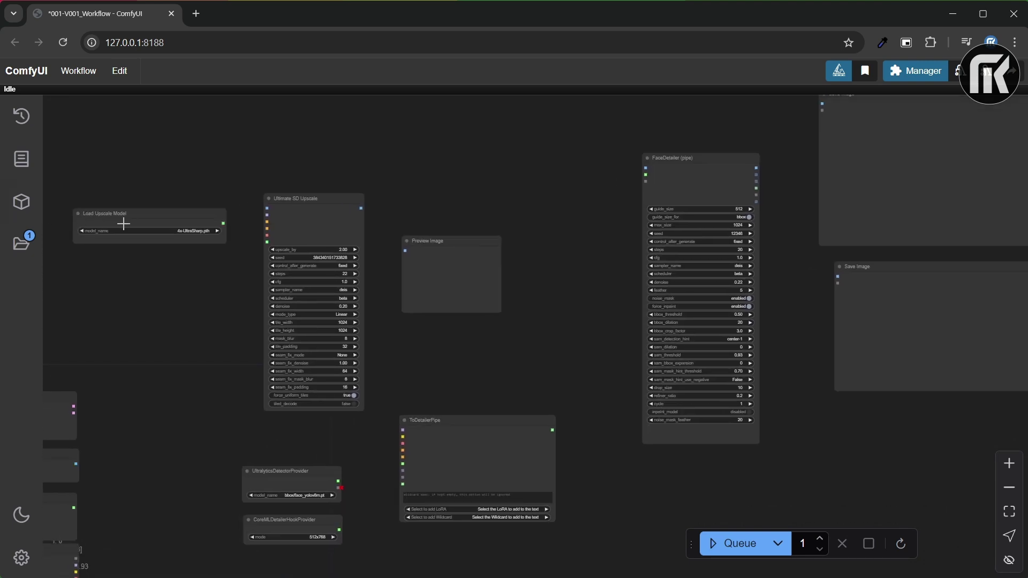
drag(328, 199, 362, 180)
drag(433, 241, 444, 184)
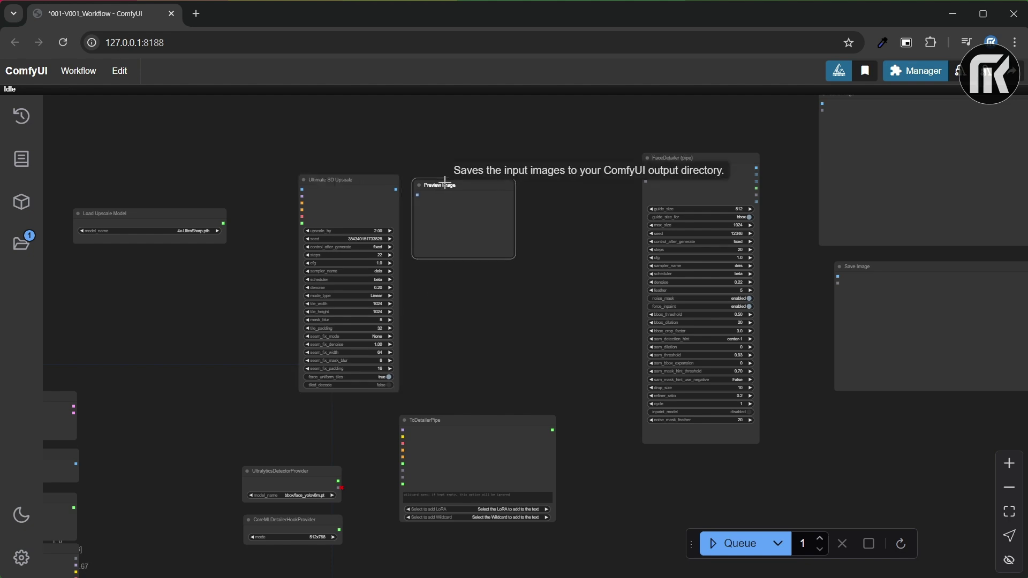
drag(510, 256, 578, 385)
- Tuck the Ultralytics and CoreML nodes under Ultimate SD Upscale and realign the neighbouring nodes
drag(723, 157, 676, 171)
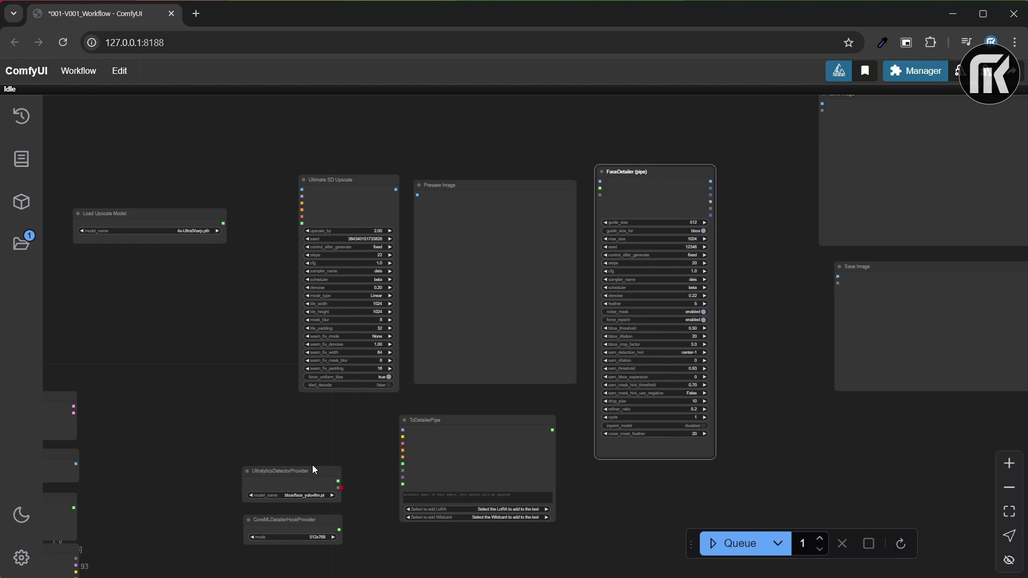
drag(306, 469, 359, 402)
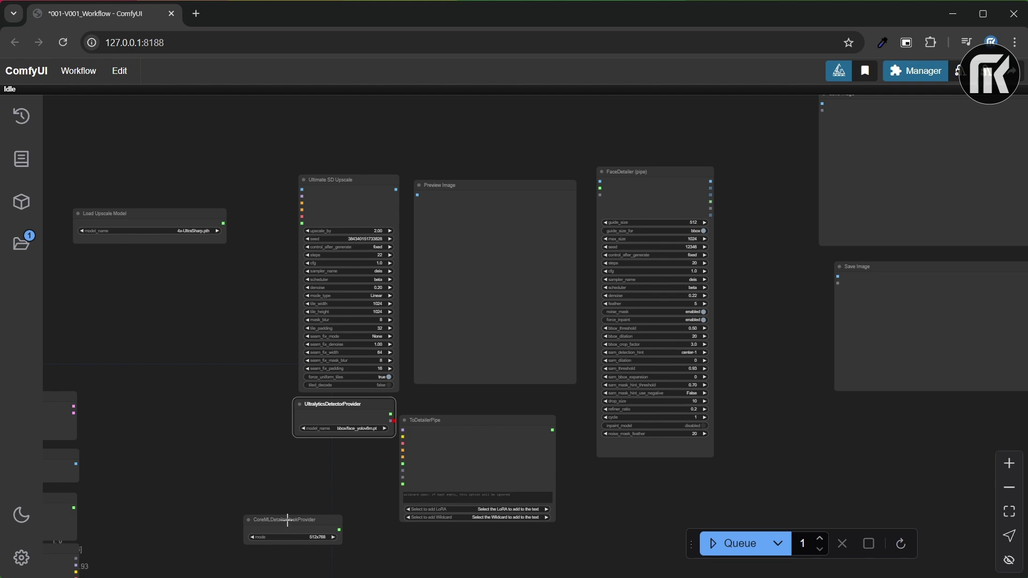
drag(290, 519, 338, 448)
drag(417, 420, 430, 401)
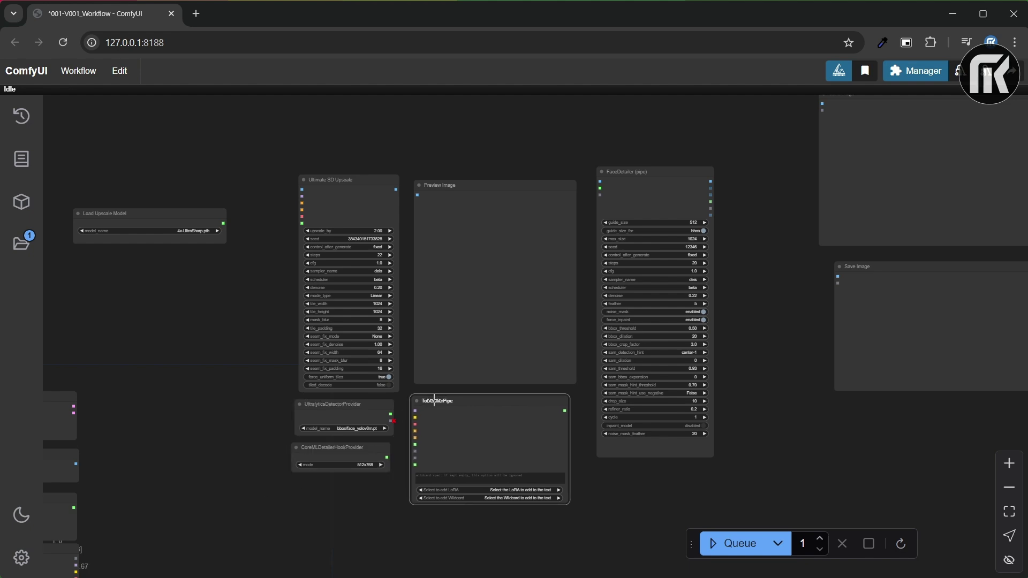
drag(191, 214, 235, 185)
- Zoom out and pan across the graph to review the rearranged layout
scroll(234, 184, up, 5)
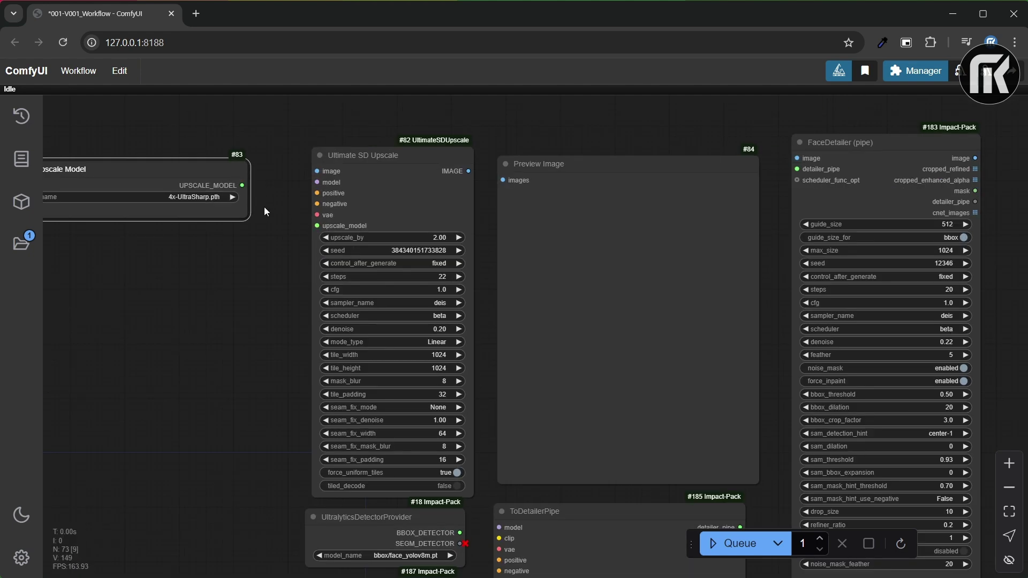
drag(190, 362, 509, 269)
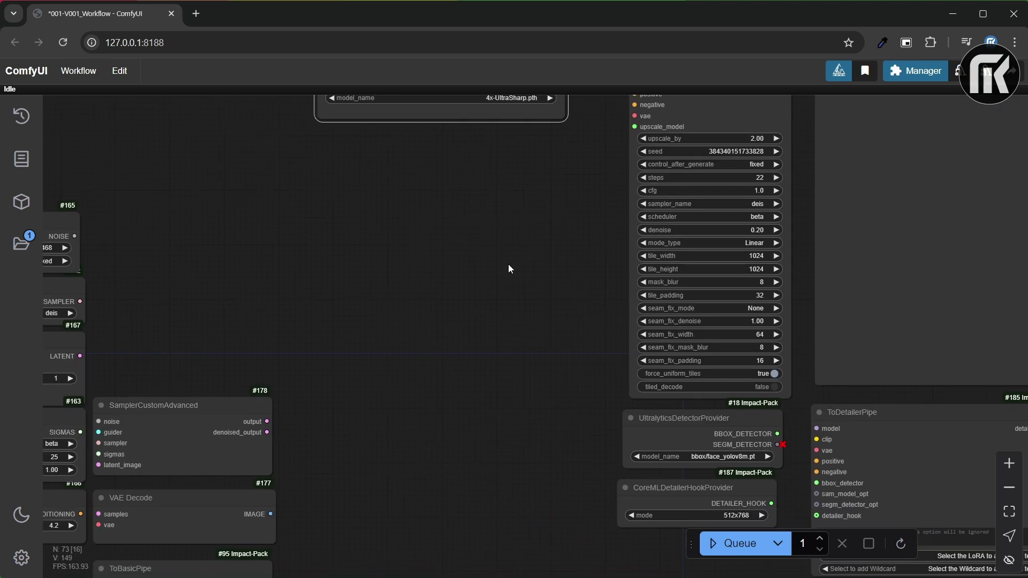
scroll(383, 319, down, 3)
drag(406, 310, 295, 351)
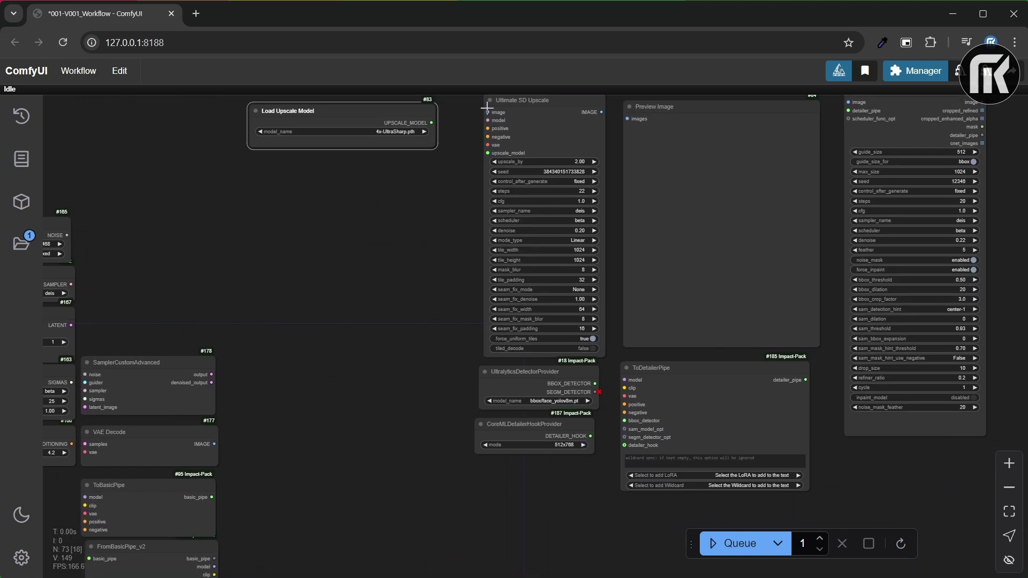
drag(199, 304, 464, 285)
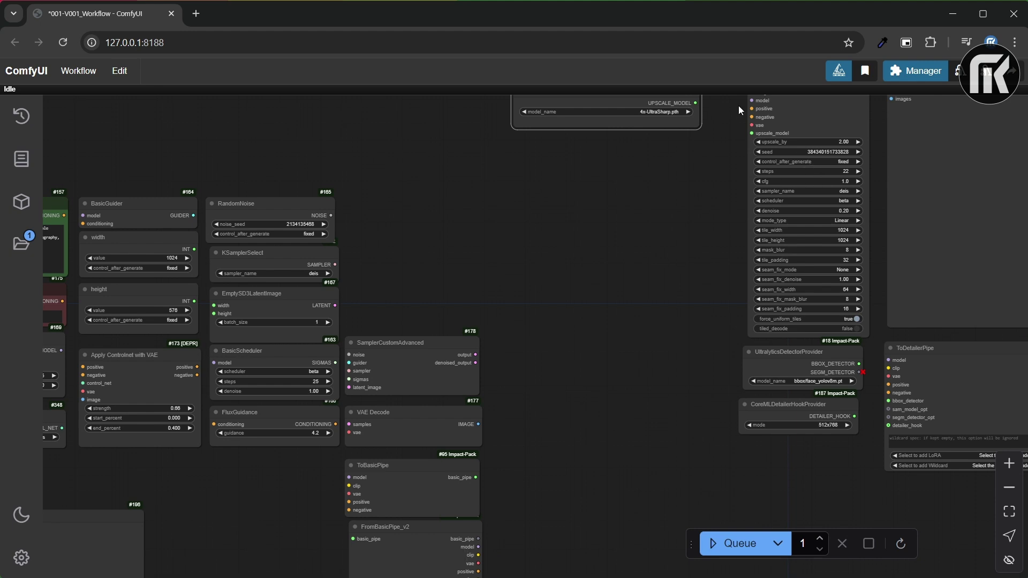
drag(638, 228, 318, 251)
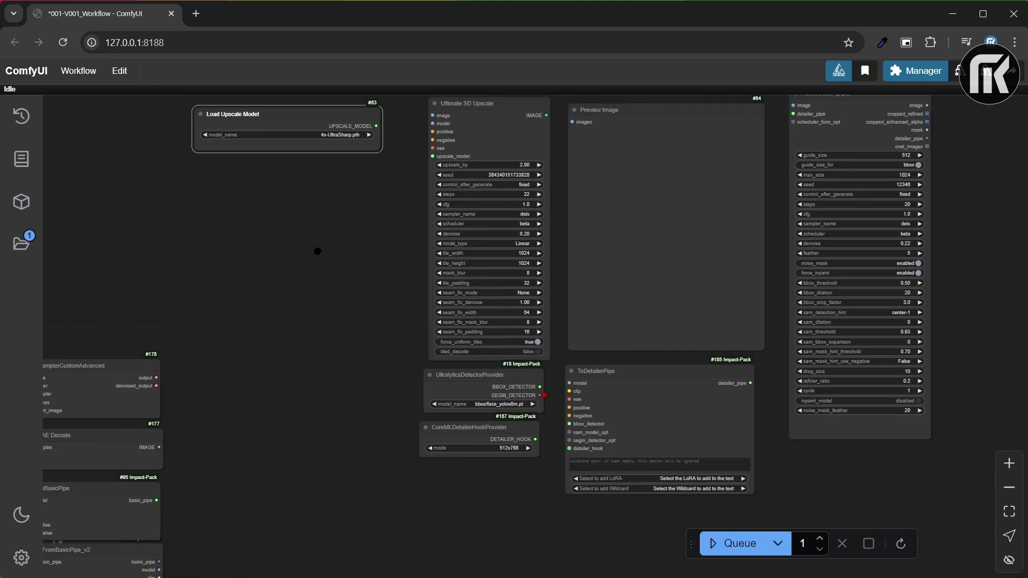
scroll(613, 269, down, 5)
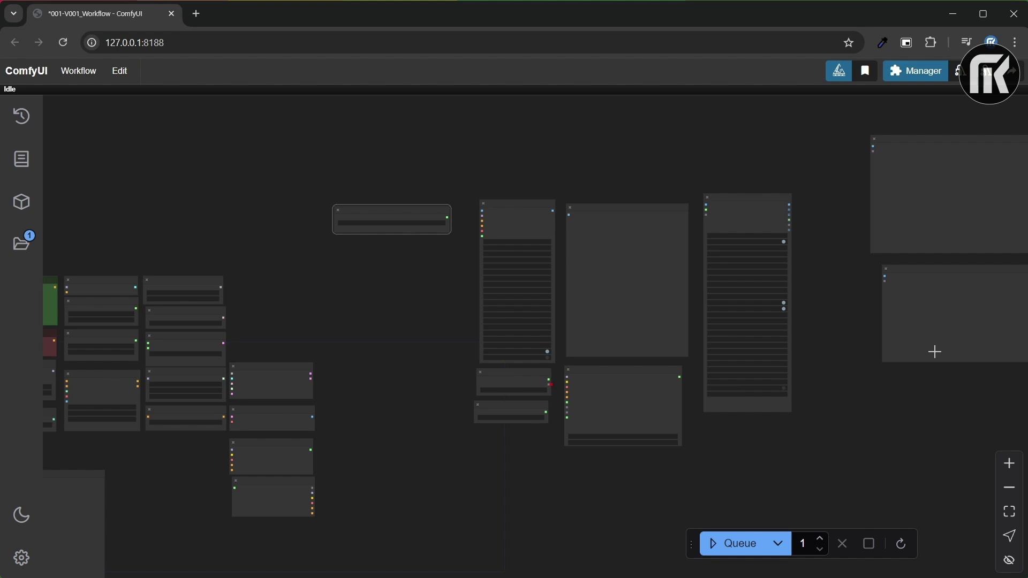
drag(863, 320, 806, 338)
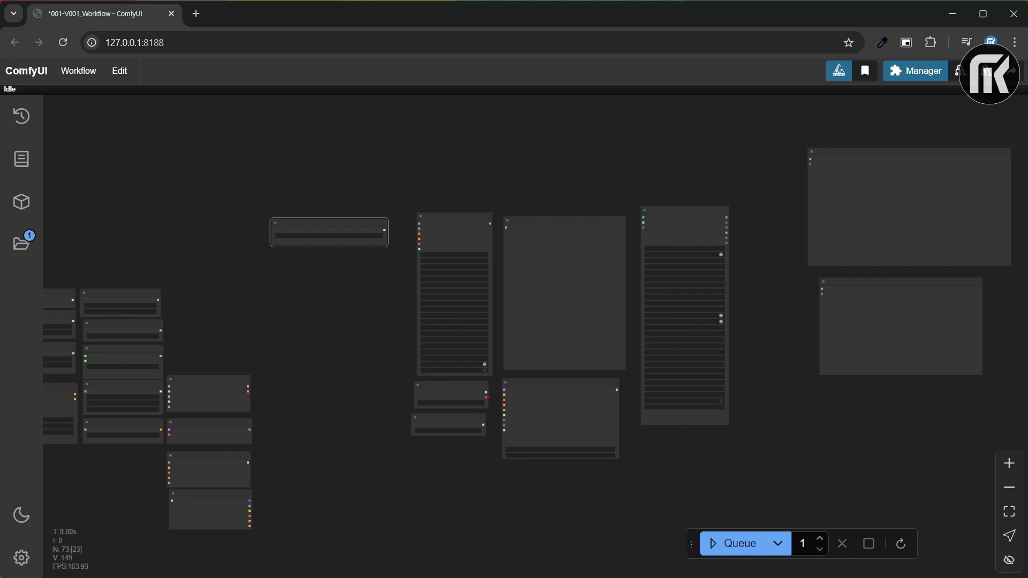
- Show the node links and pan to the upscale and FaceDetailer nodes
click(1009, 559)
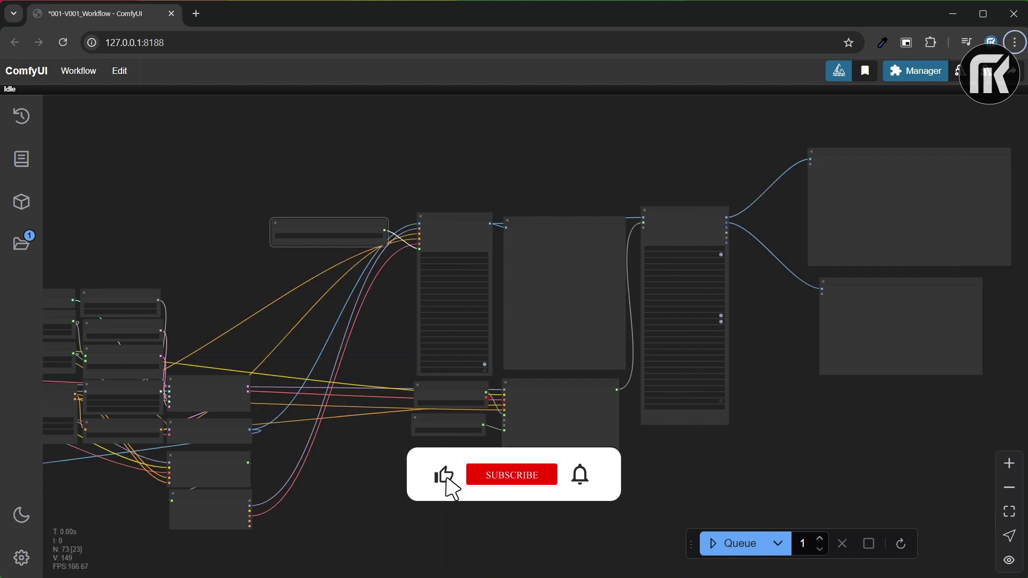
scroll(565, 322, up, 5)
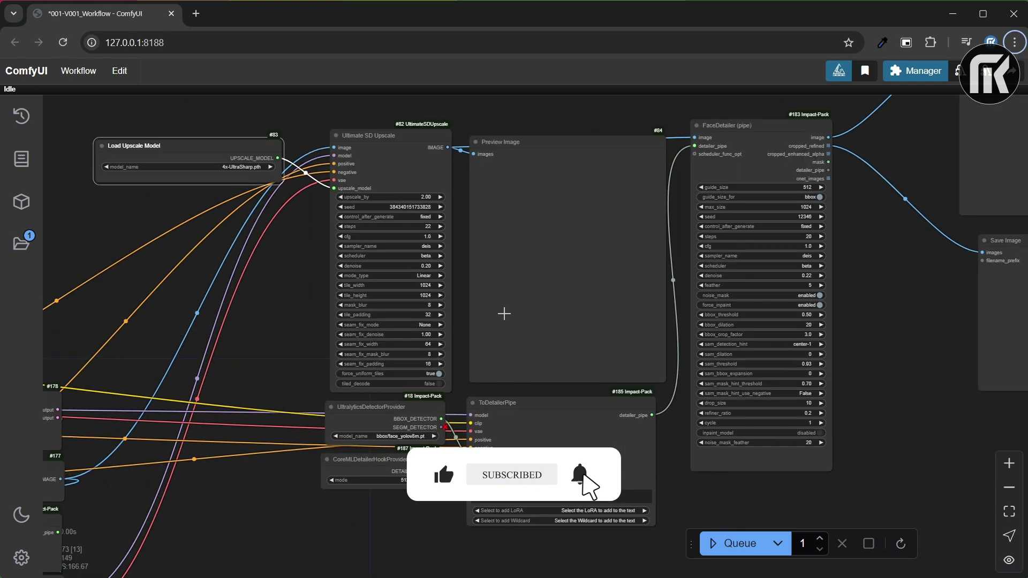
drag(288, 320, 558, 240)
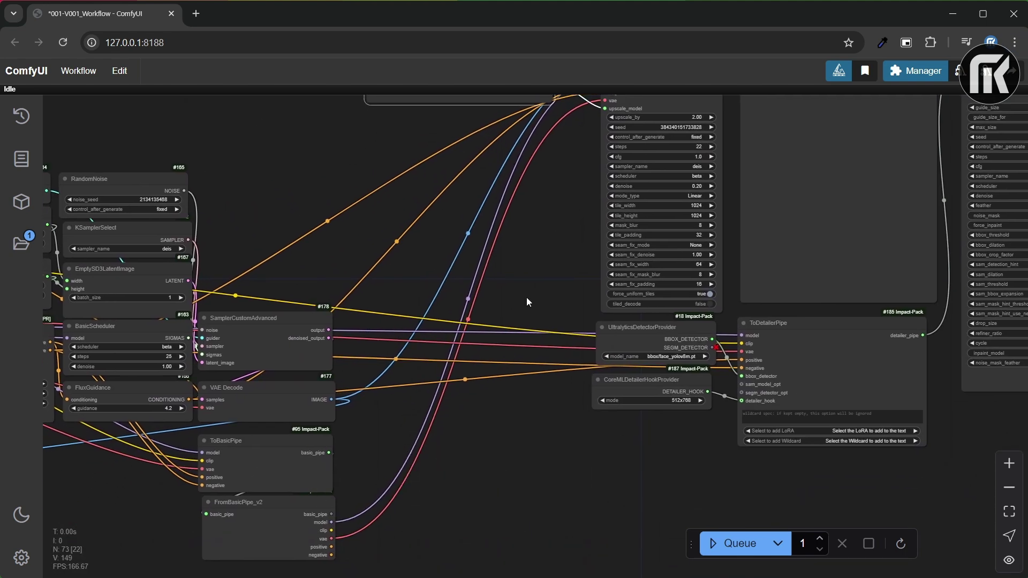
drag(578, 137, 539, 205)
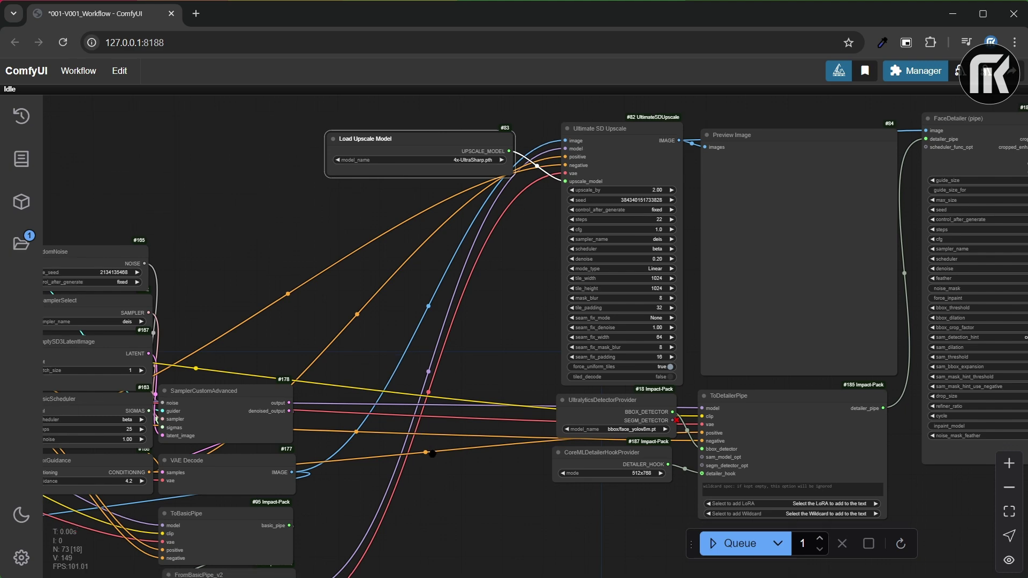
drag(429, 465, 448, 287)
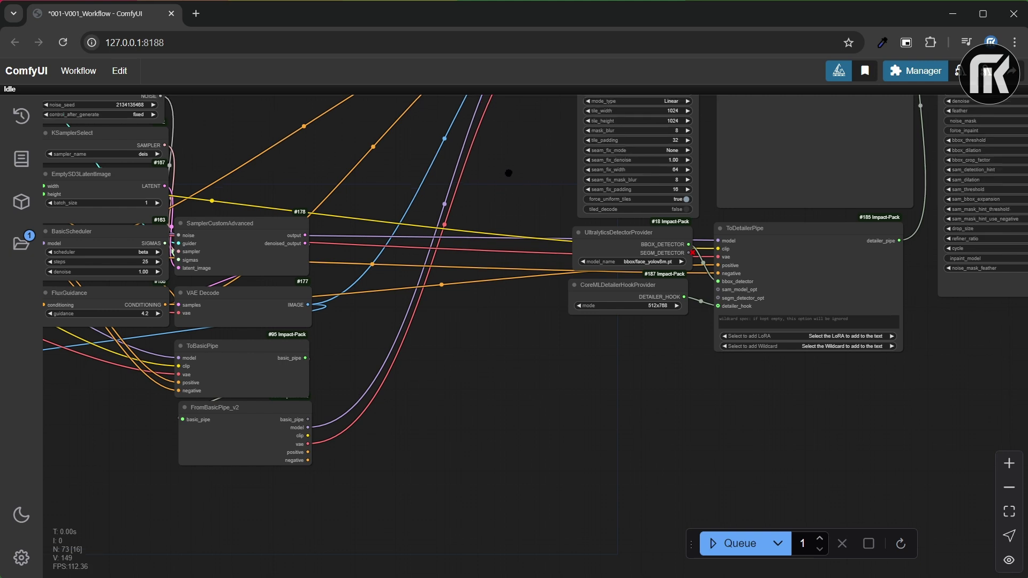
drag(509, 172, 308, 363)
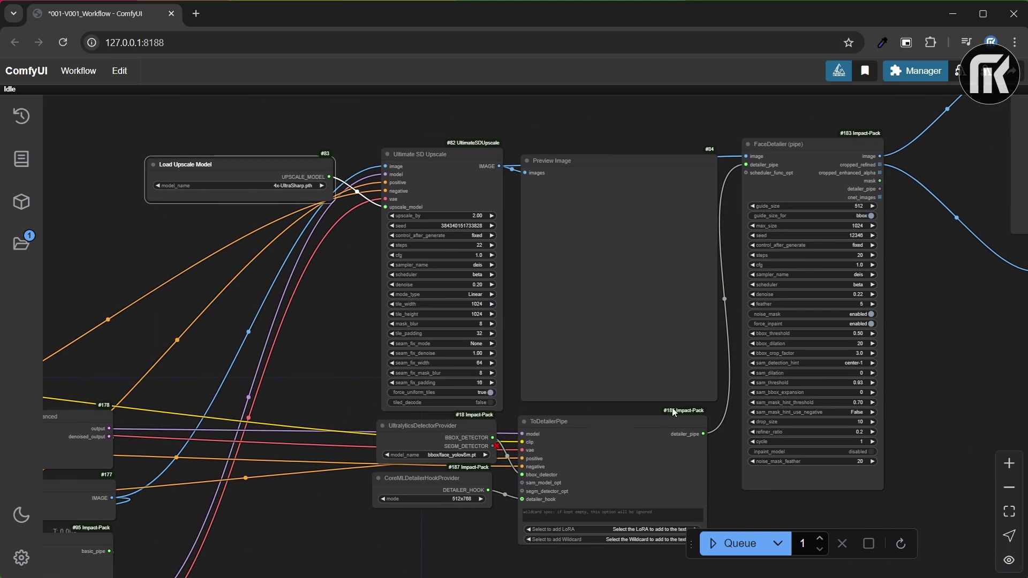
- Pull both Save Image nodes in next to FaceDetailer (pipe), then zoom out
drag(938, 350, 713, 376)
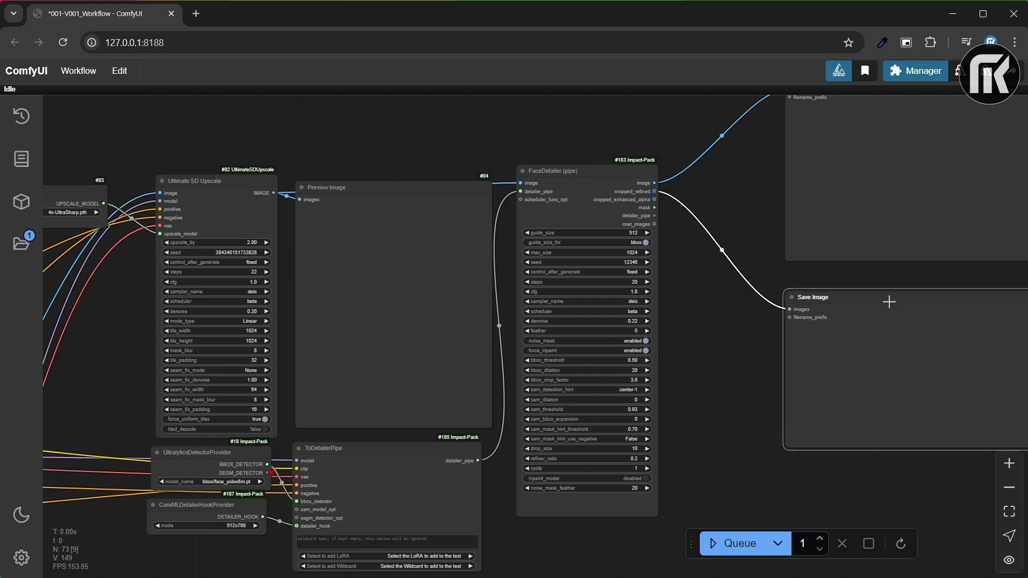
drag(888, 300, 800, 317)
drag(779, 264, 736, 283)
scroll(760, 263, down, 3)
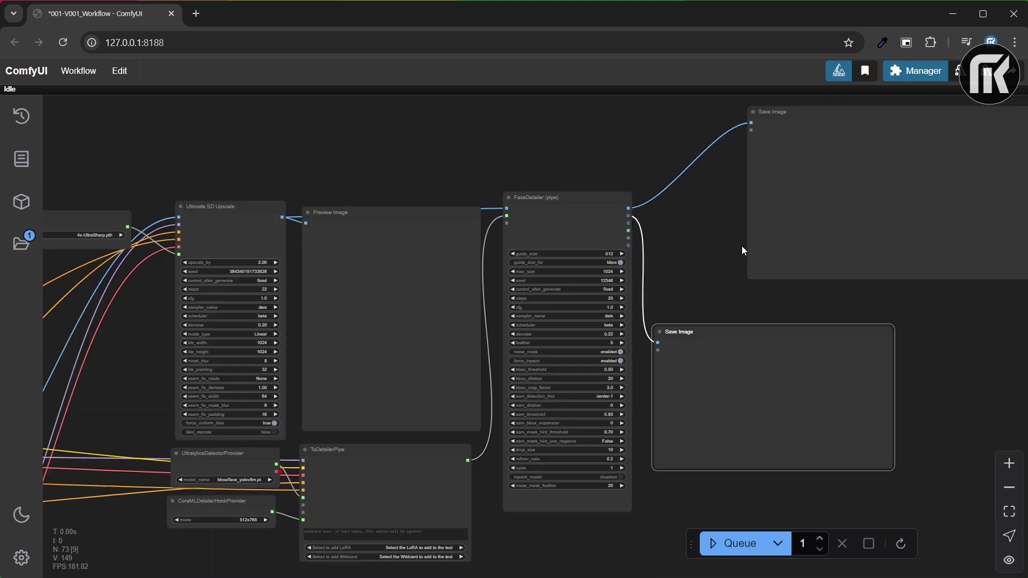
drag(884, 157, 815, 170)
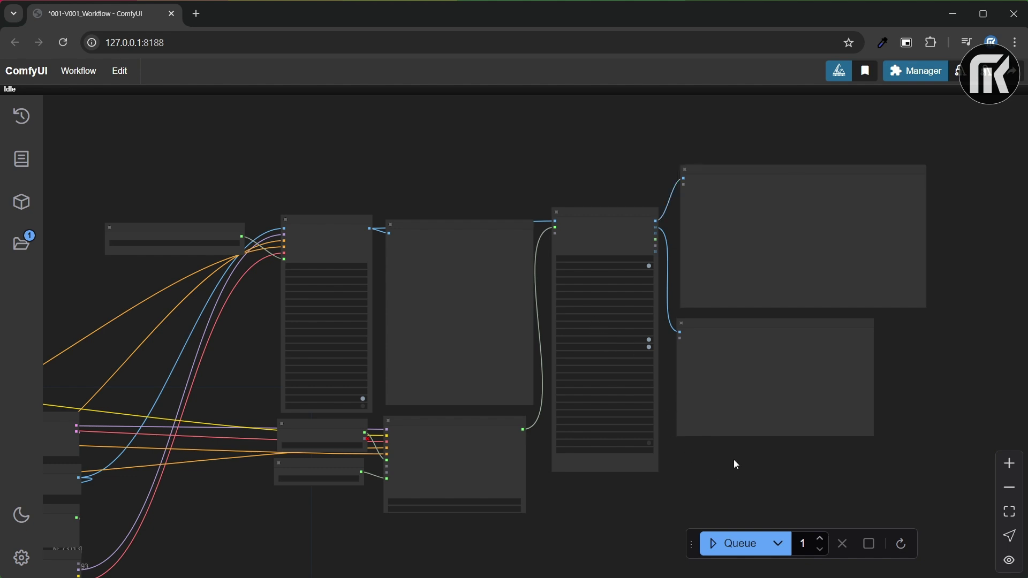
scroll(736, 455, up, 5)
scroll(601, 394, down, 6)
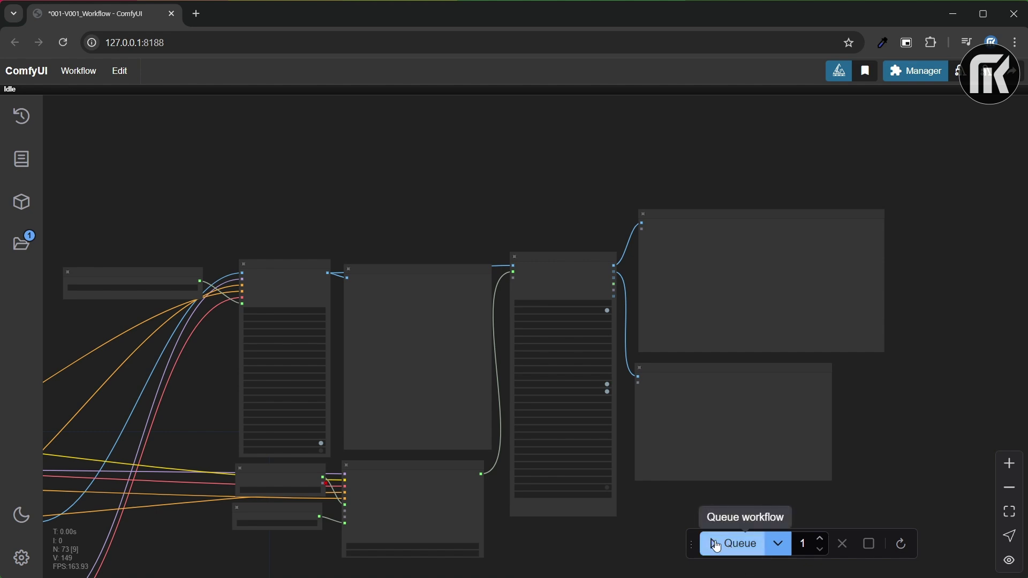
- Queue the upscale workflow and zoom around the canvas
click(717, 545)
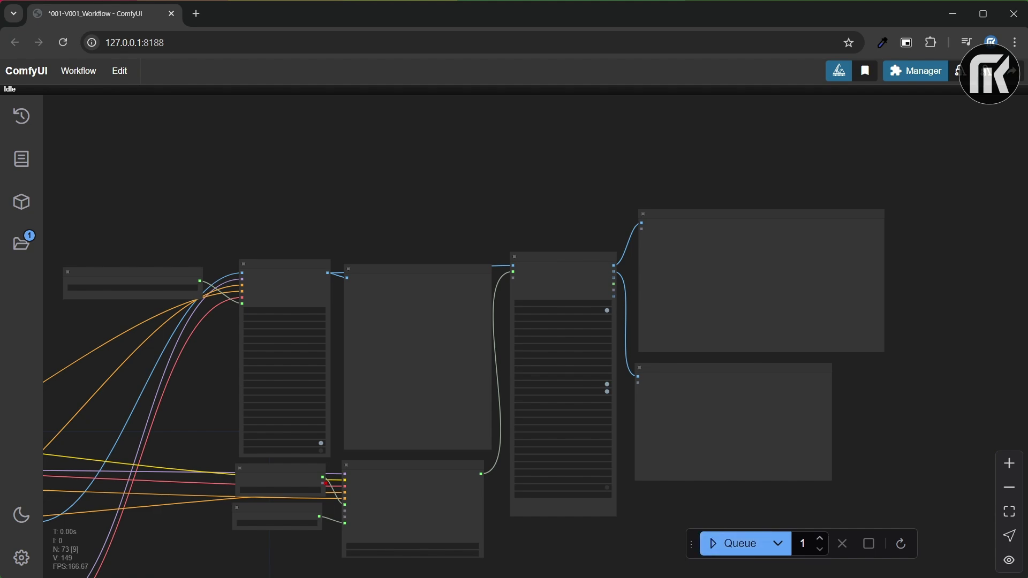
scroll(633, 342, up, 10)
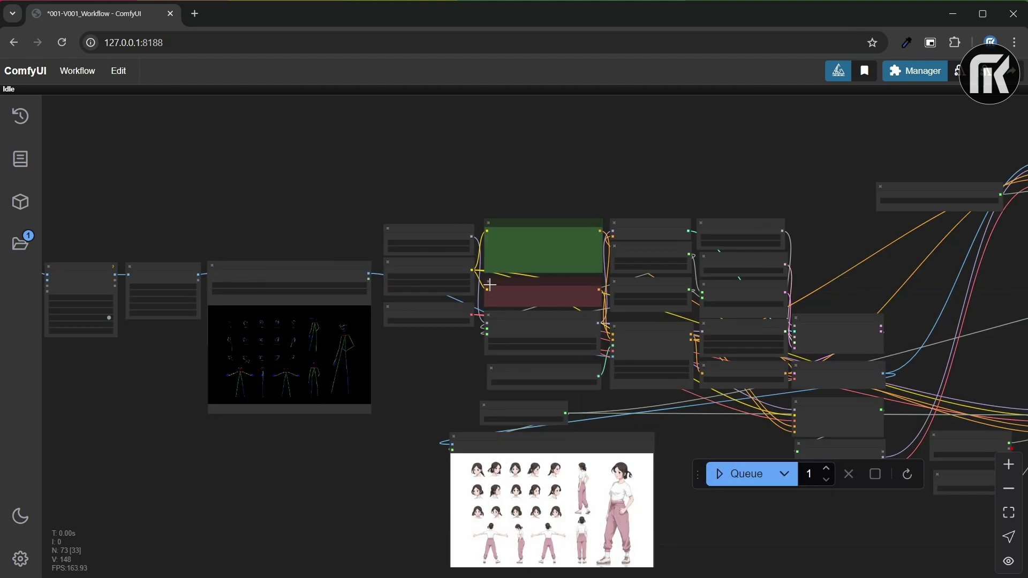
scroll(622, 255, down, 10)
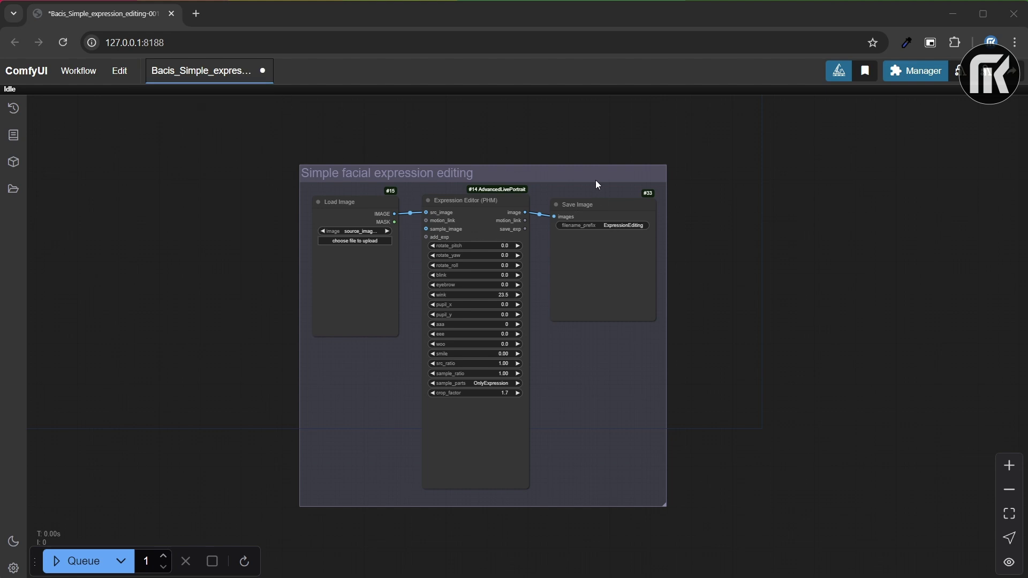
- Copy the Expression Editor and Save Image pair and paste two linked copies to the right
drag(593, 175, 397, 172)
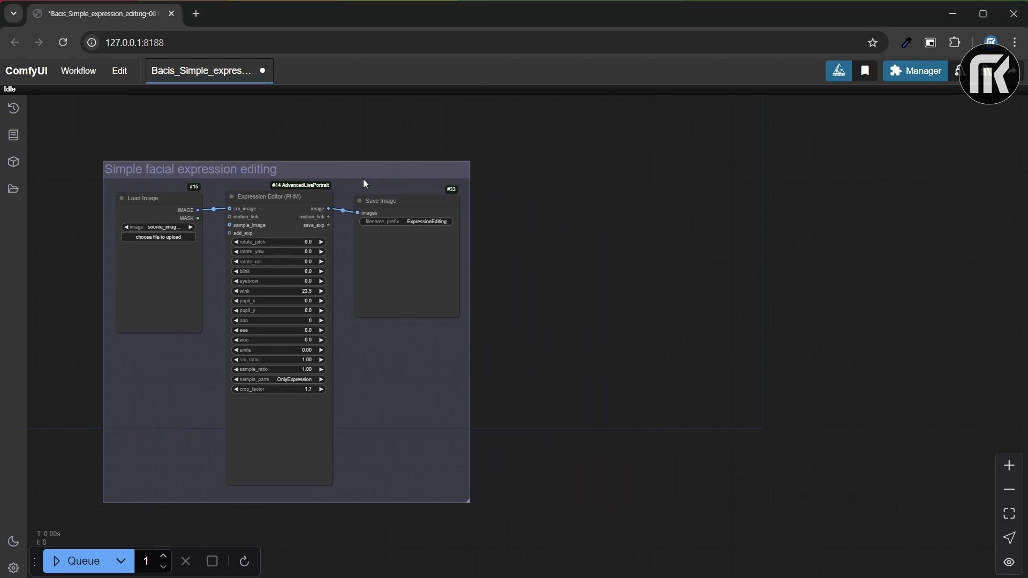
click(405, 199)
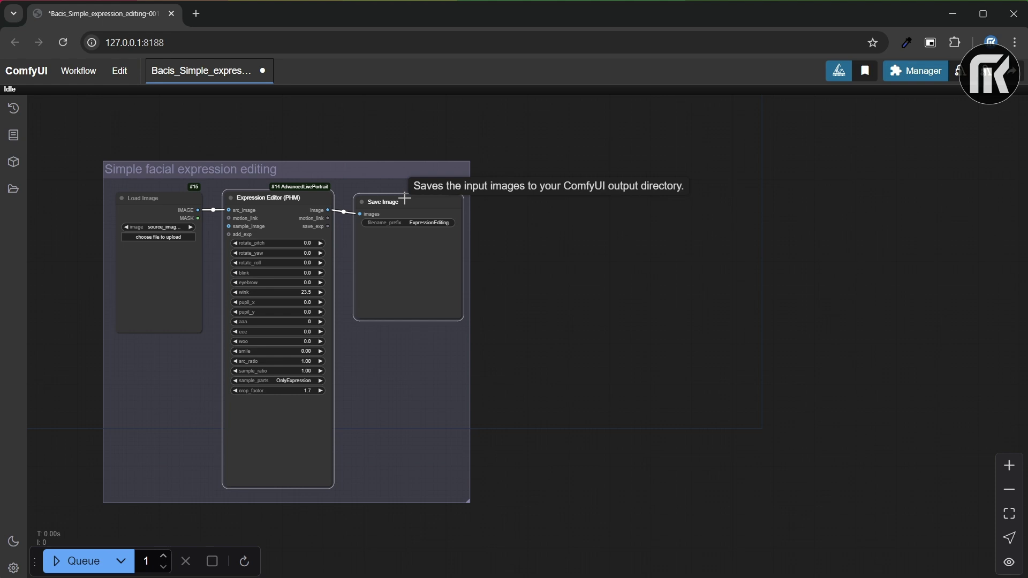
key(ctrl+c)
key(ctrl+v)
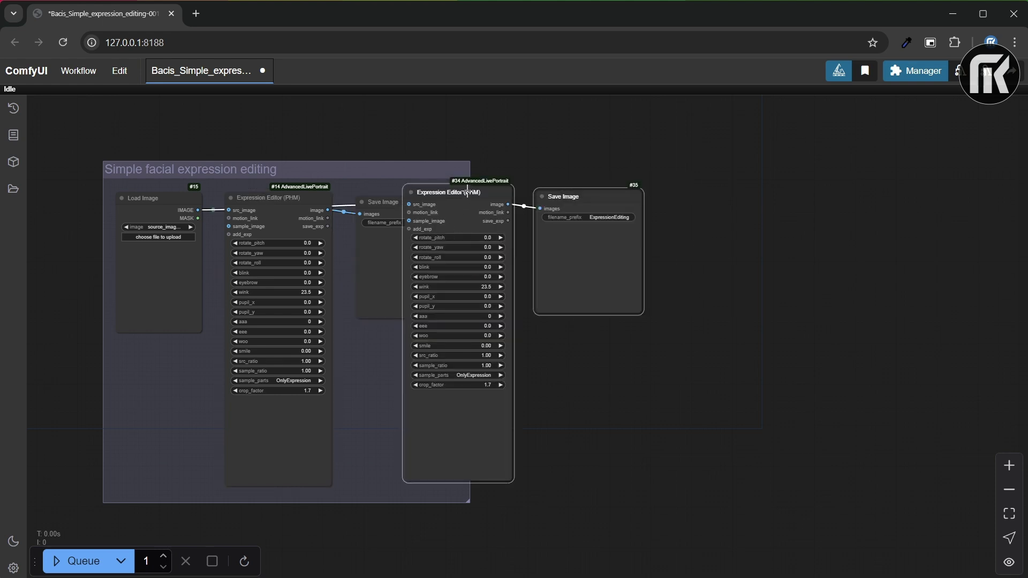
drag(466, 193, 574, 194)
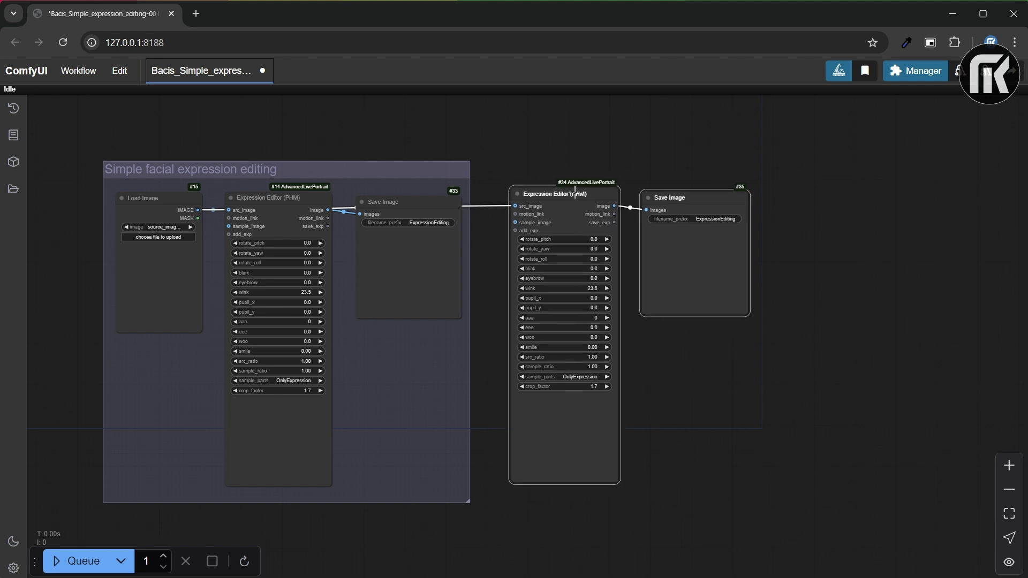
key(ctrl+v)
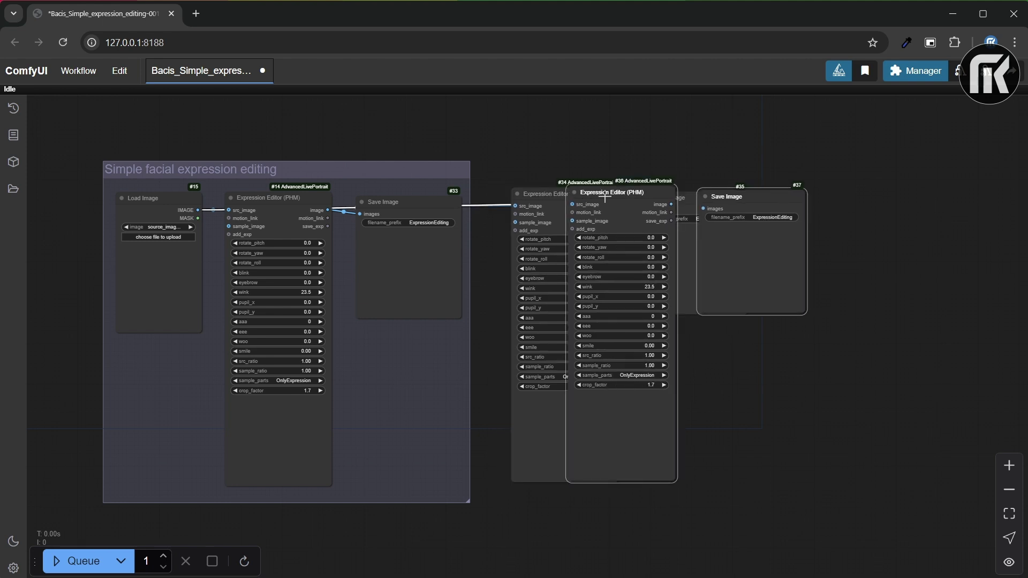
drag(605, 192, 791, 197)
- Place Save Images #35 and #37 above their editors, with Editor #36 beside #34
drag(674, 194, 539, 66)
drag(827, 198, 712, 197)
drag(965, 201, 720, 66)
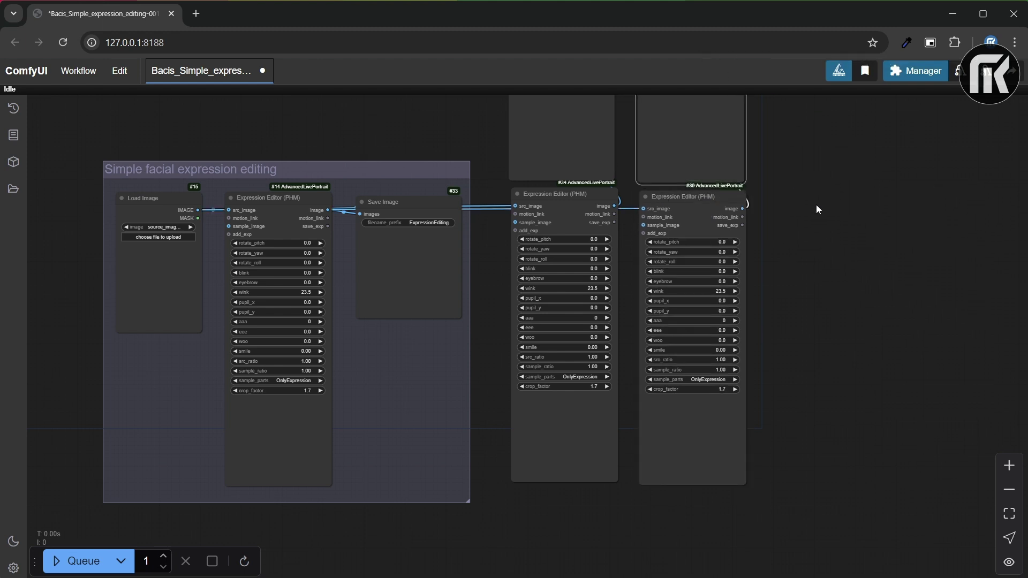
drag(806, 182, 741, 236)
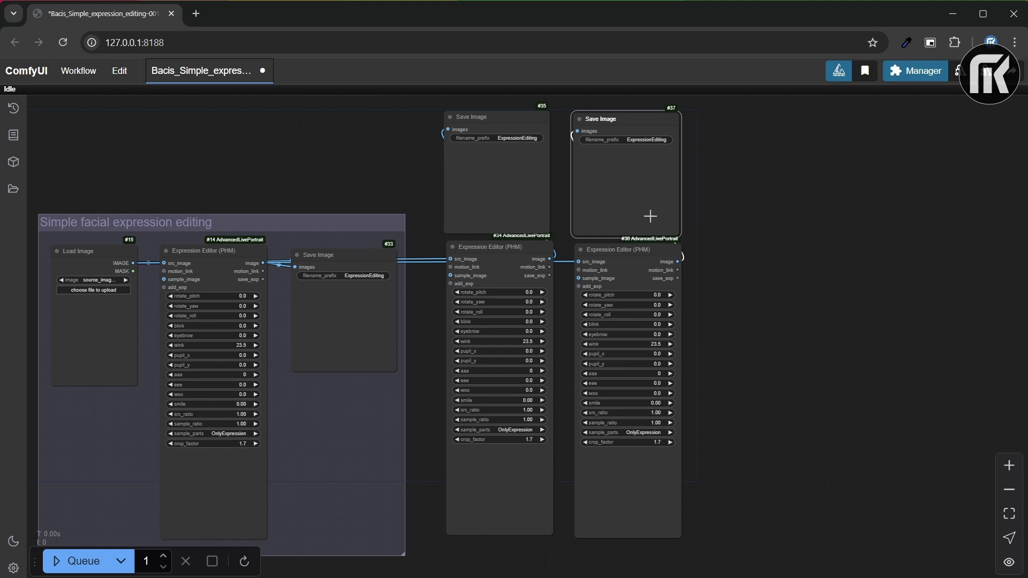
- Paste a fourth linked Expression Editor and Save Image pair beside #36 and #37
click(631, 250)
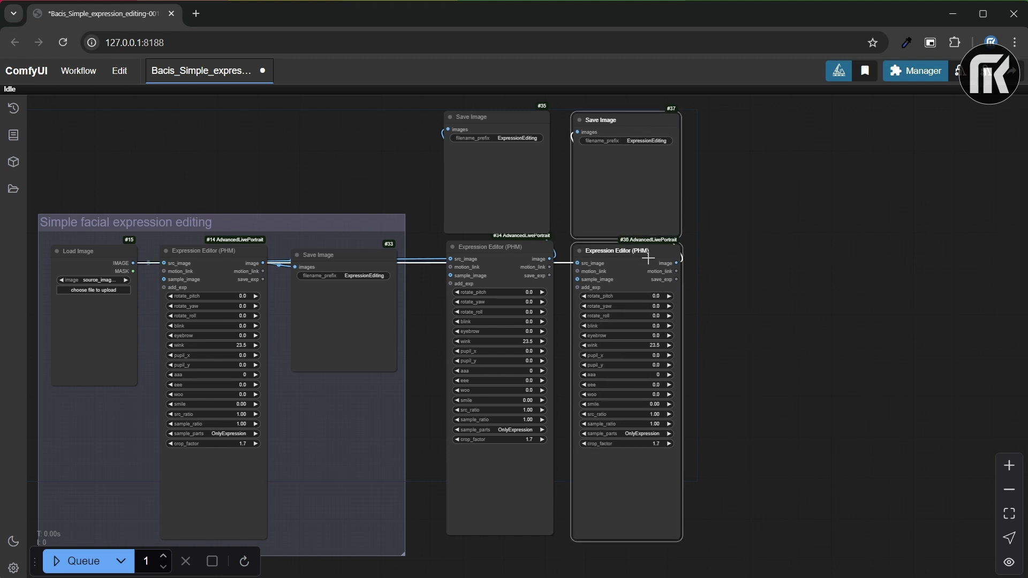
key(ctrl+c)
key(ctrl+shift+v)
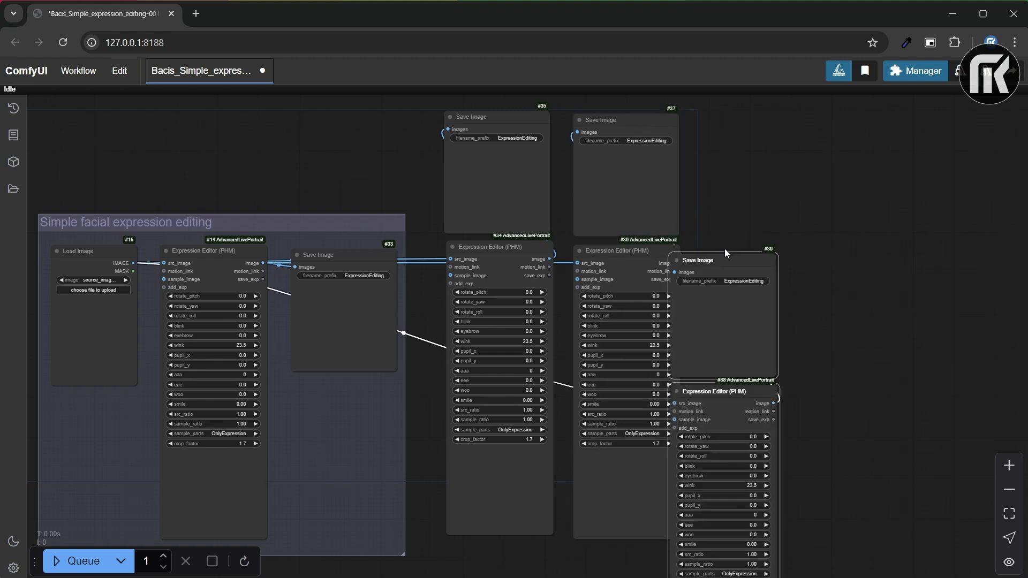
drag(724, 259, 741, 120)
- Move Save Image #33 above Editor #14 and remove the group, keeping its nodes
drag(360, 255, 235, 121)
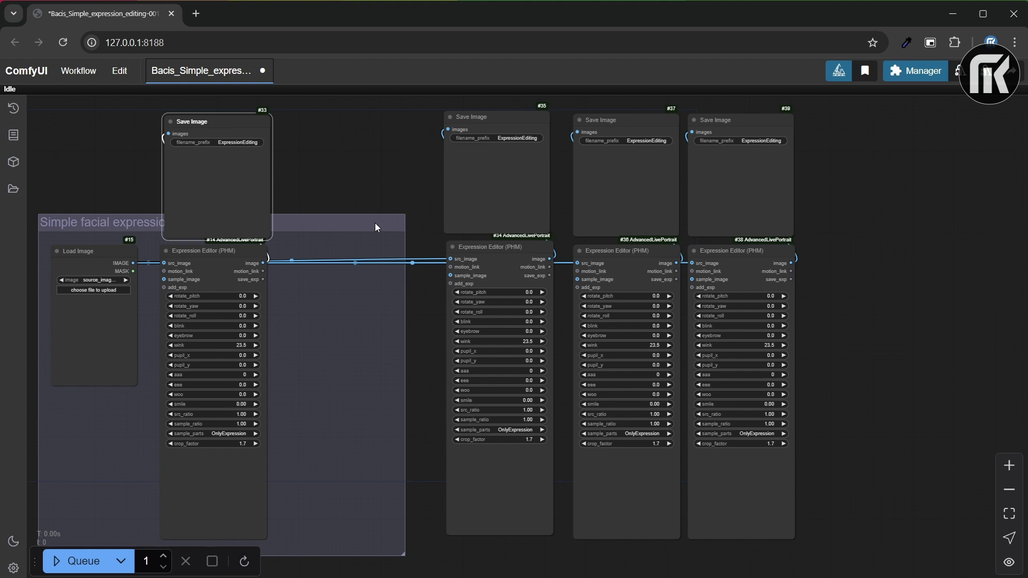
right_click(374, 223)
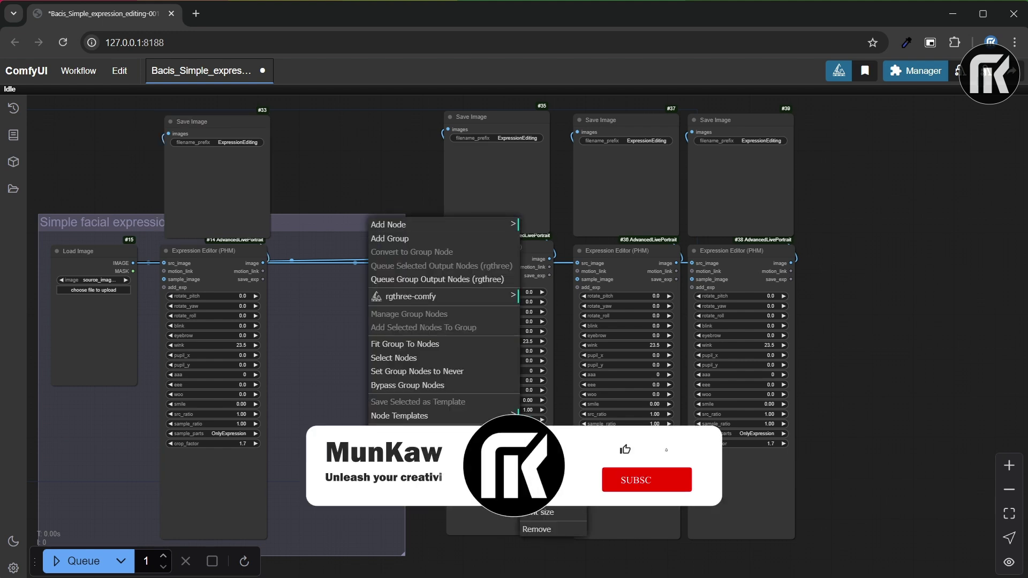
click(535, 506)
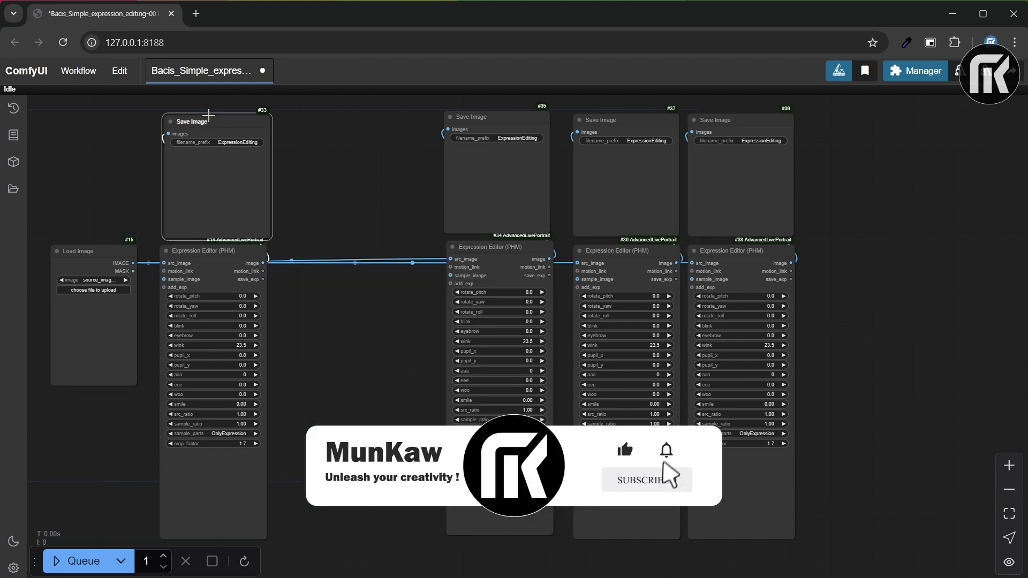
- Shift Editor #14 and Save Image #33 right and enlarge Load Image to show the file name
click(235, 252)
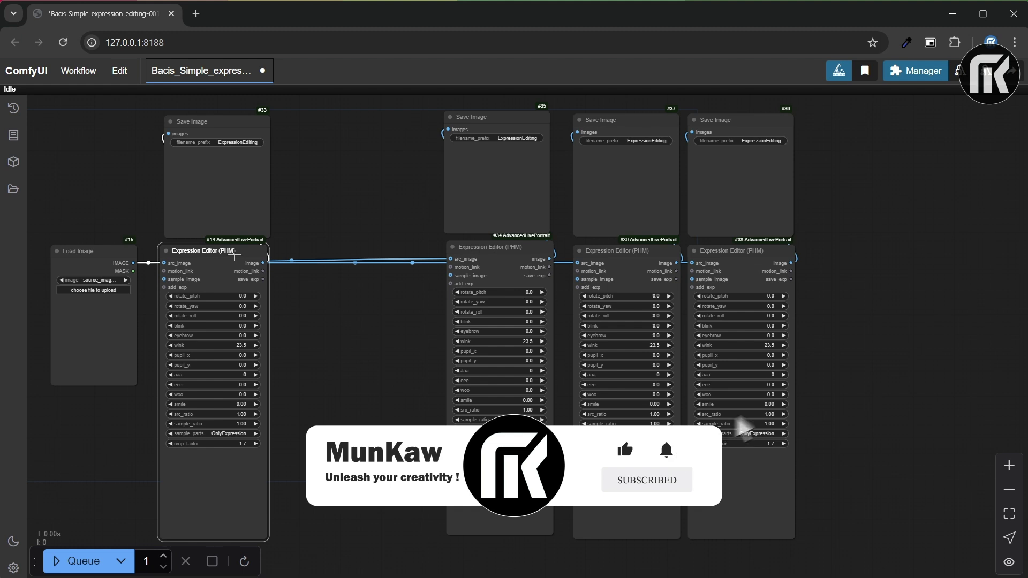
shift+click(227, 120)
drag(227, 119, 382, 114)
click(865, 370)
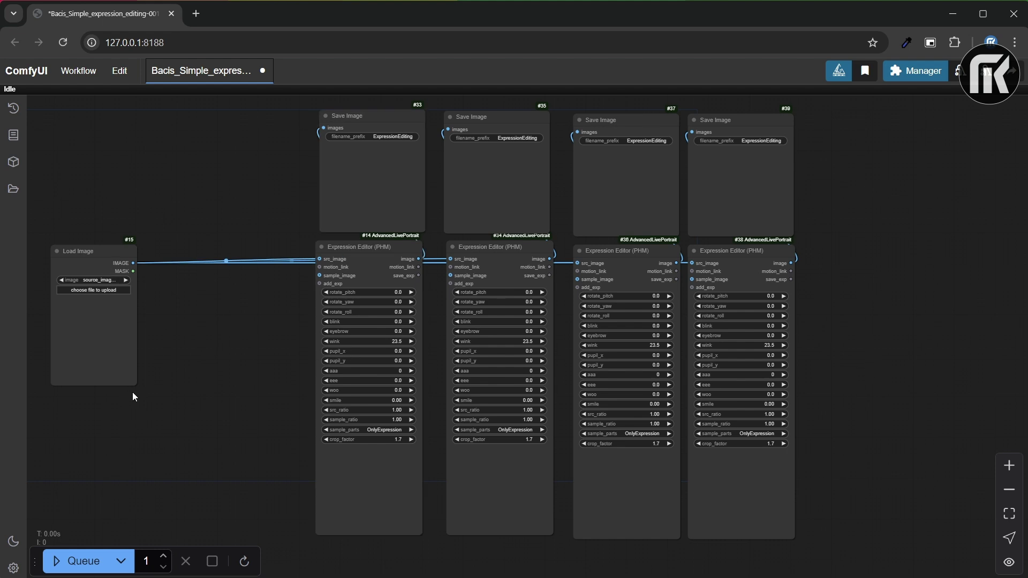
drag(134, 384, 214, 415)
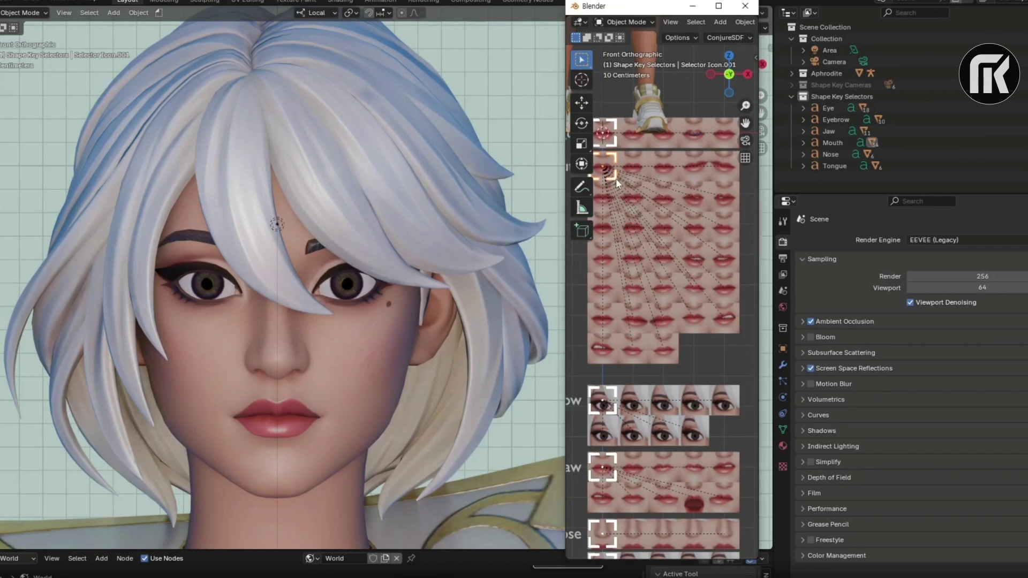
- Drag a mouth shape-key selector in Blender to change the character's mouth shape
mouse_move(620, 180)
mouse_down()
mouse_move(742, 180)
mouse_move(728, 222)
mouse_move(729, 212)
mouse_move(646, 213)
mouse_move(641, 271)
mouse_move(691, 261)
mouse_move(713, 316)
mouse_move(634, 314)
mouse_move(610, 356)
mouse_move(630, 182)
mouse_up()
scroll(629, 182, down, 5)
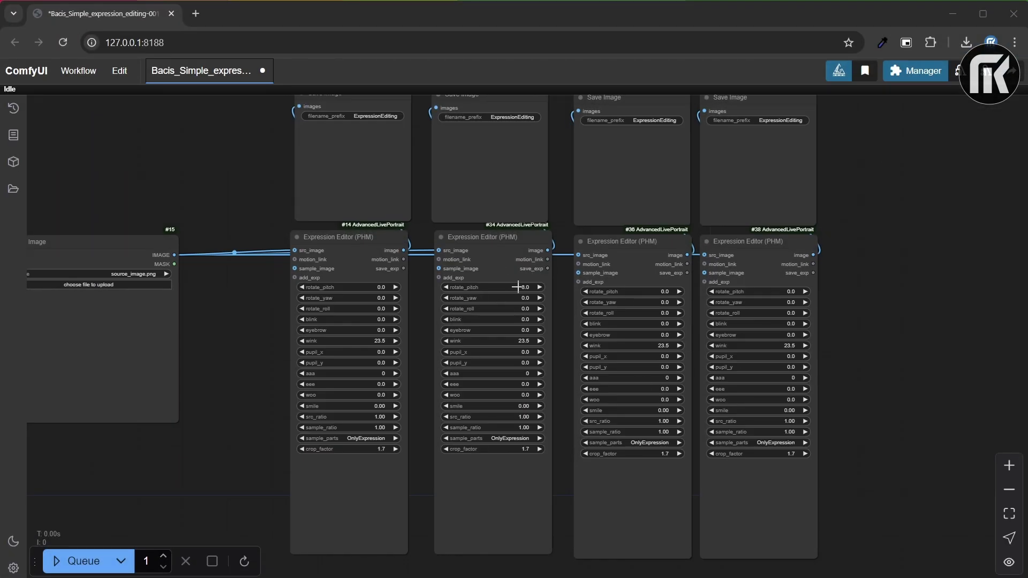
- On editor #34, tilt the head down, adjust yaw, and raise eee and smile
drag(517, 287, 482, 289)
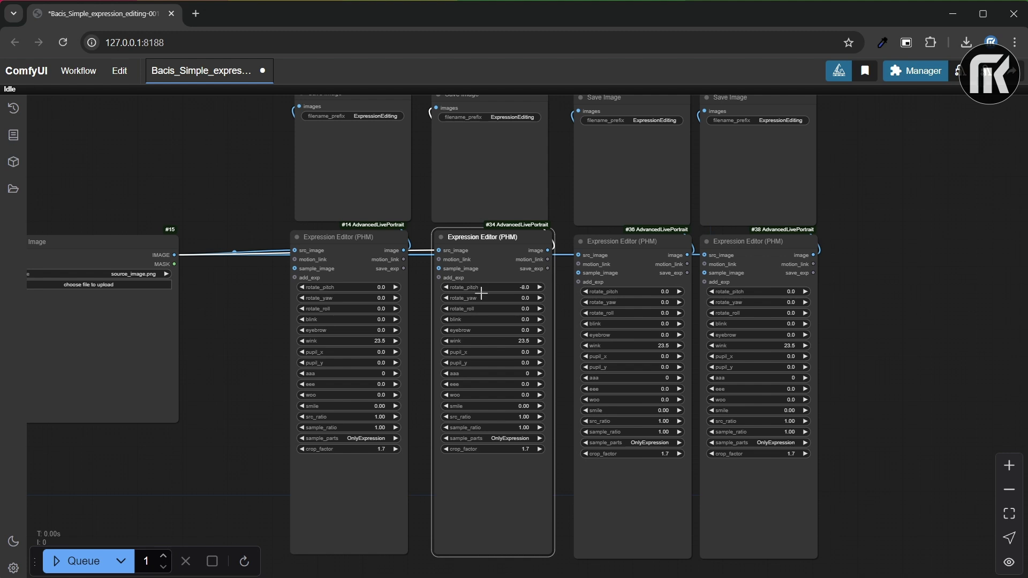
drag(480, 297, 482, 297)
drag(494, 385, 504, 385)
drag(519, 406, 546, 401)
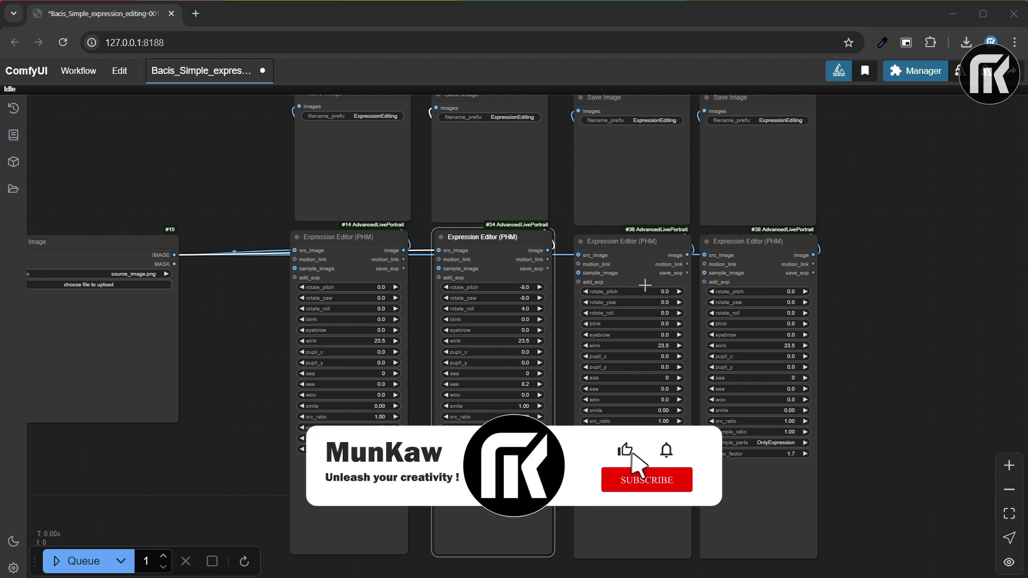
- On editor #36, set pitch 14.4, blink 5.0, eyebrows 15.0 and remove the wink
mouse_move(649, 292)
mouse_down()
mouse_move(680, 292)
mouse_move(669, 292)
mouse_up()
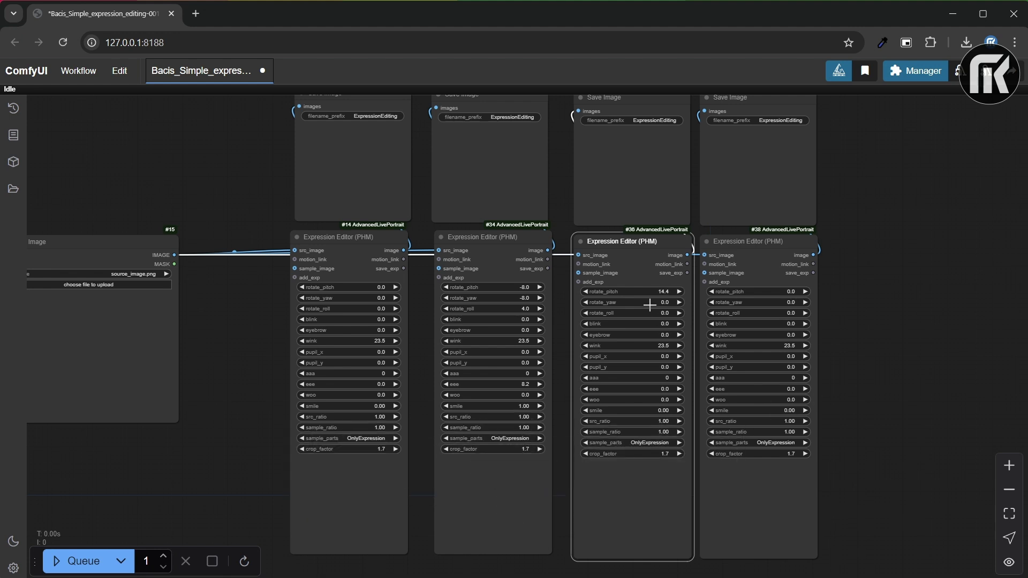
drag(645, 324, 651, 323)
drag(640, 335, 671, 335)
drag(659, 345, 564, 353)
- On editor #38, raise the smile and set woo 15.0, yaw -20.0, eyebrows 15.0
drag(753, 410, 795, 416)
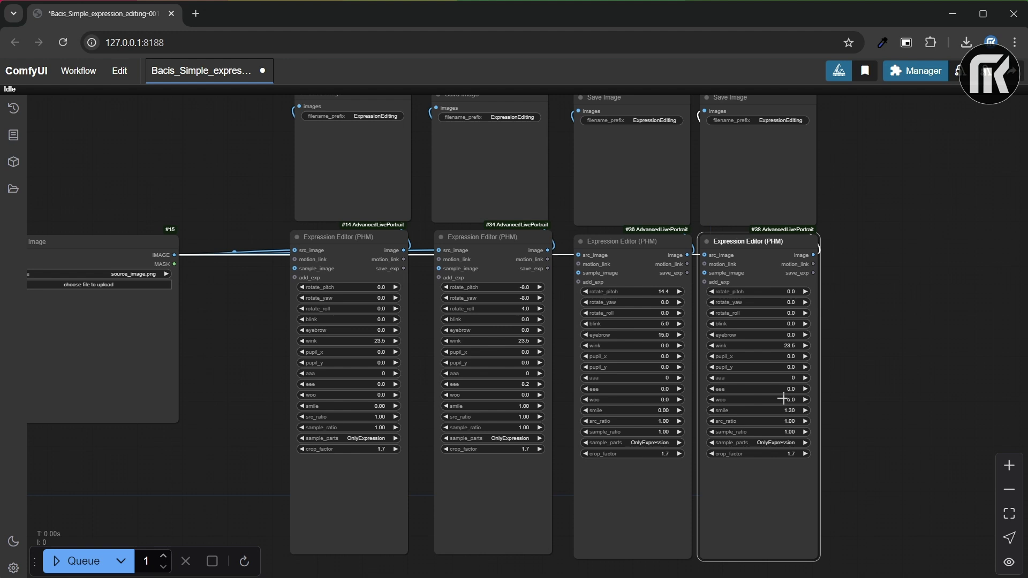
drag(782, 399, 901, 413)
drag(791, 303, 510, 297)
drag(753, 334, 881, 351)
- Drop 001-V.png onto Load Image as the source portrait
scroll(809, 376, down, 3)
scroll(361, 455, up, 1)
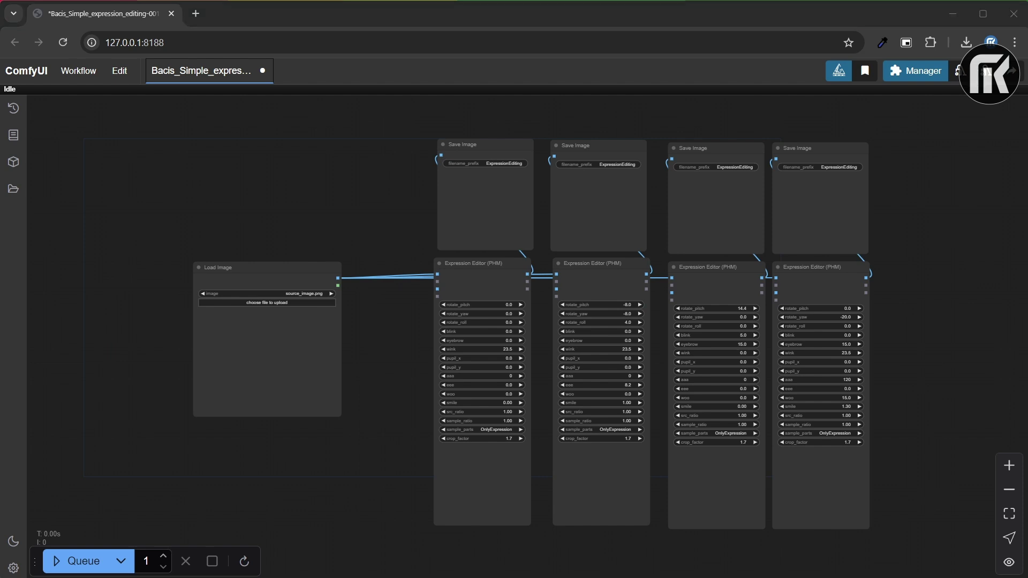
drag(391, 479, 255, 392)
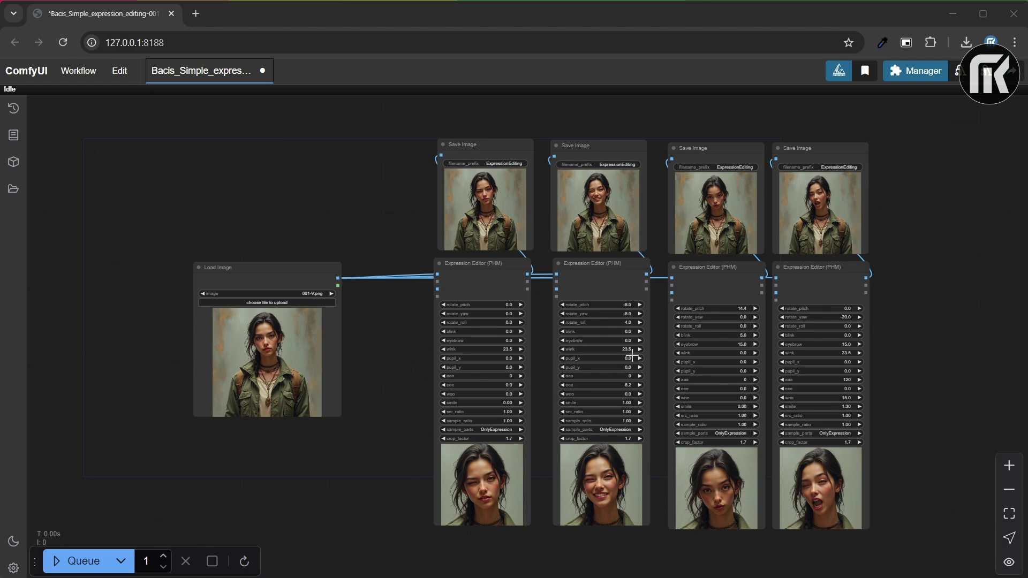
scroll(632, 356, up, 6)
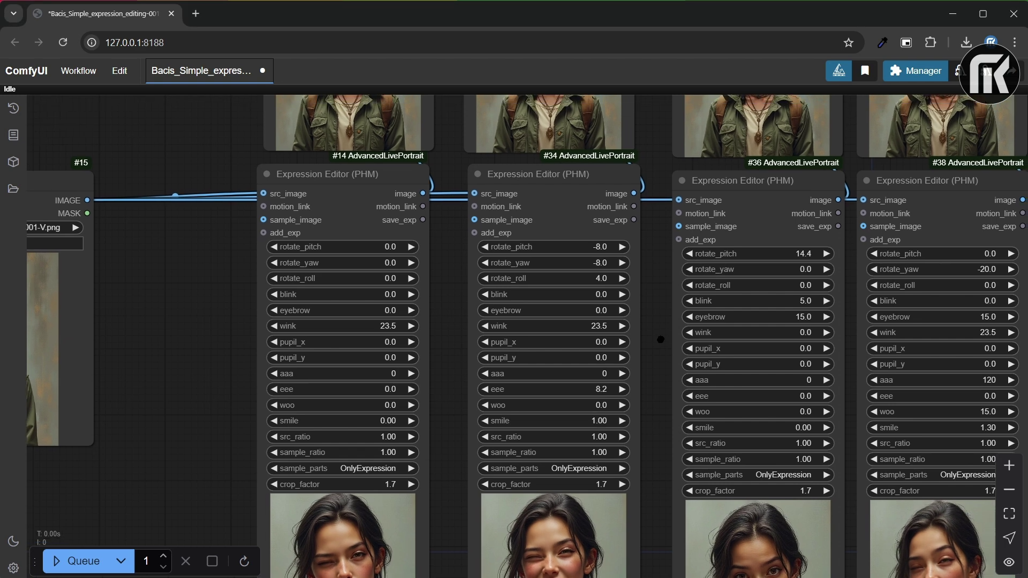
drag(664, 323, 658, 546)
scroll(623, 260, up, 5)
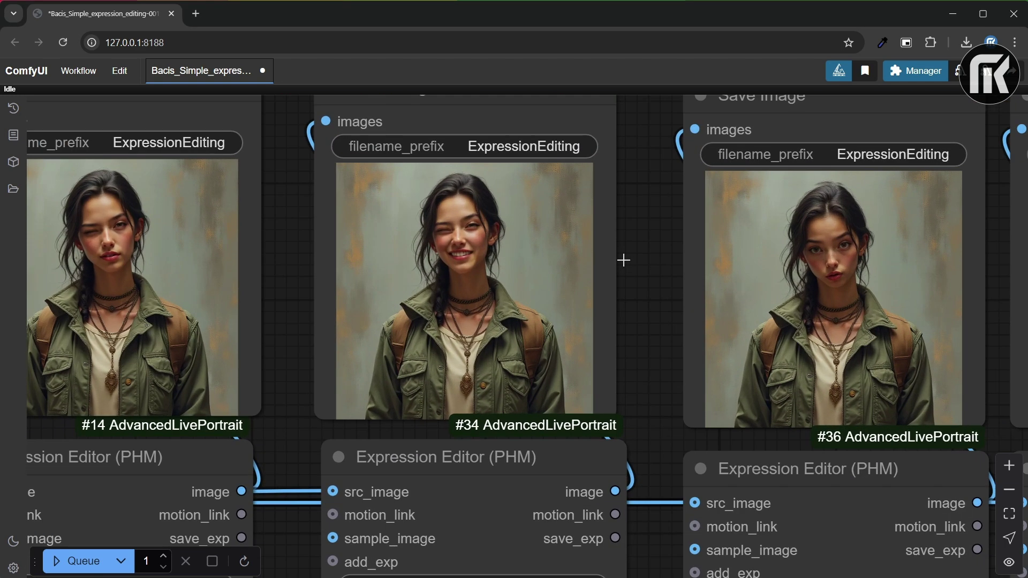
drag(659, 278, 461, 264)
scroll(461, 268, down, 4)
scroll(460, 268, down, 10)
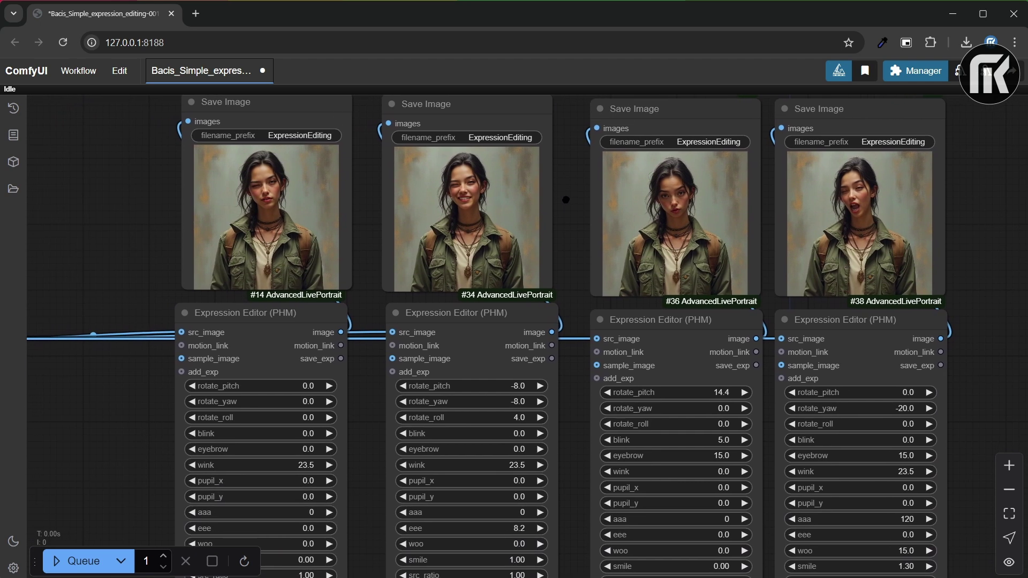
scroll(587, 399, up, 5)
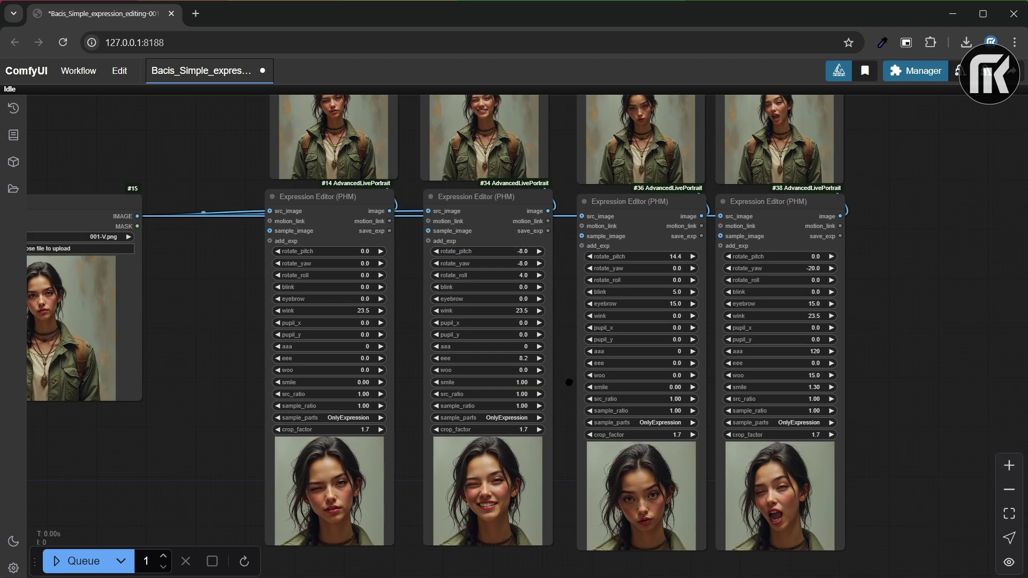
drag(569, 382, 668, 370)
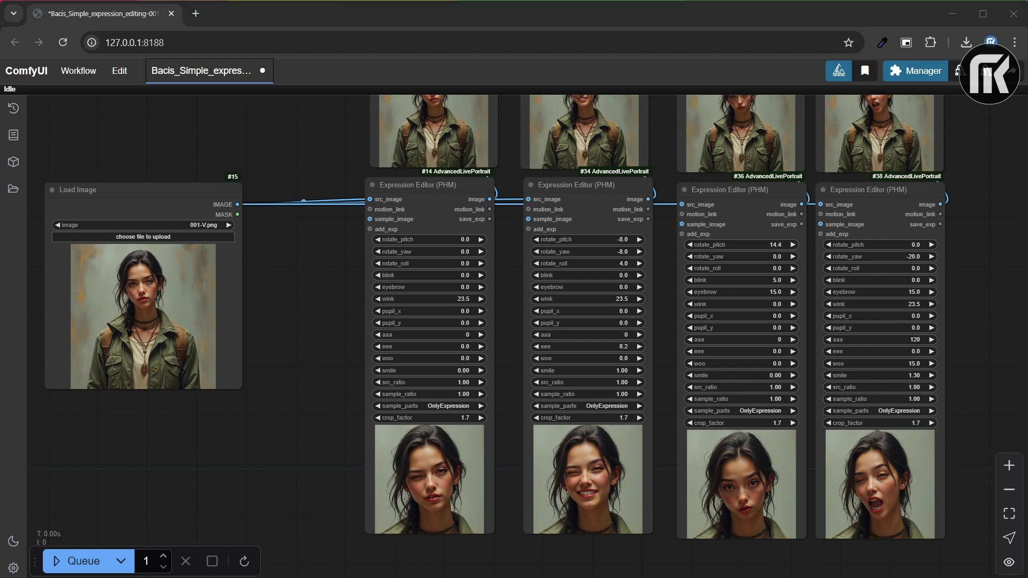
drag(0, 332, 128, 337)
- Generate the four expressions for the cat-girl source image 001-A.png
click(68, 560)
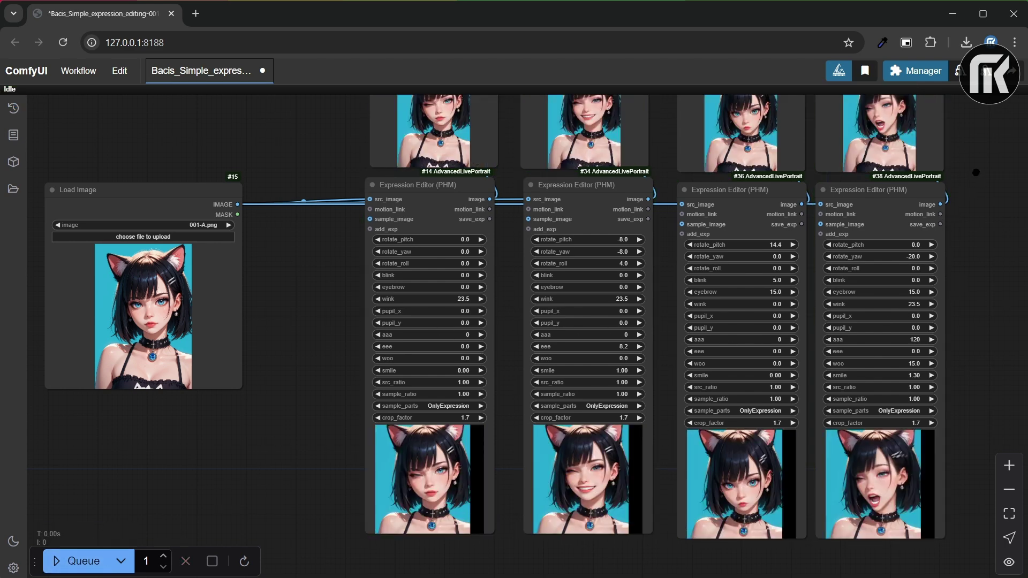
scroll(827, 319, up, 3)
scroll(829, 312, up, 5)
scroll(830, 312, up, 3)
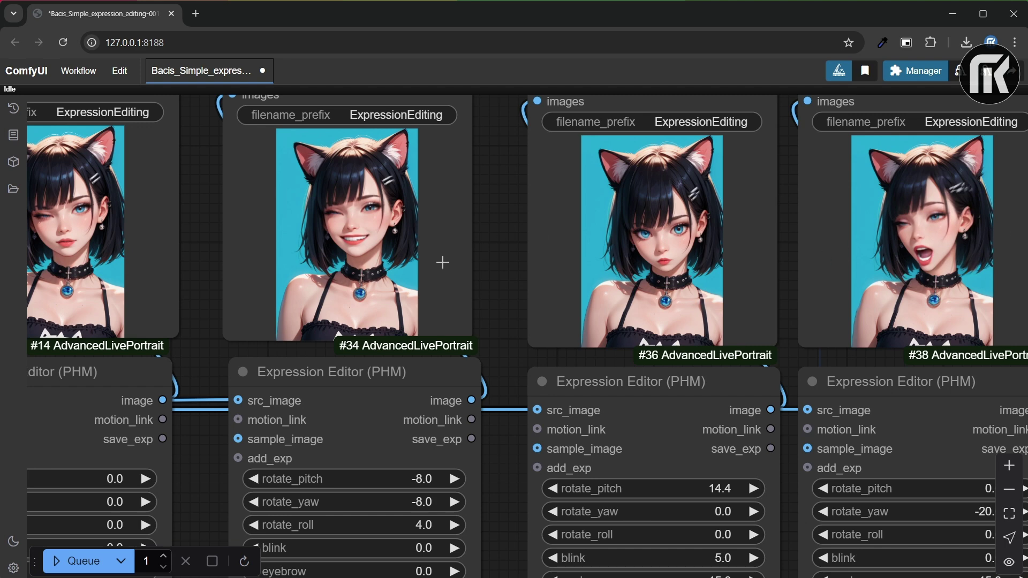
scroll(486, 299, down, 5)
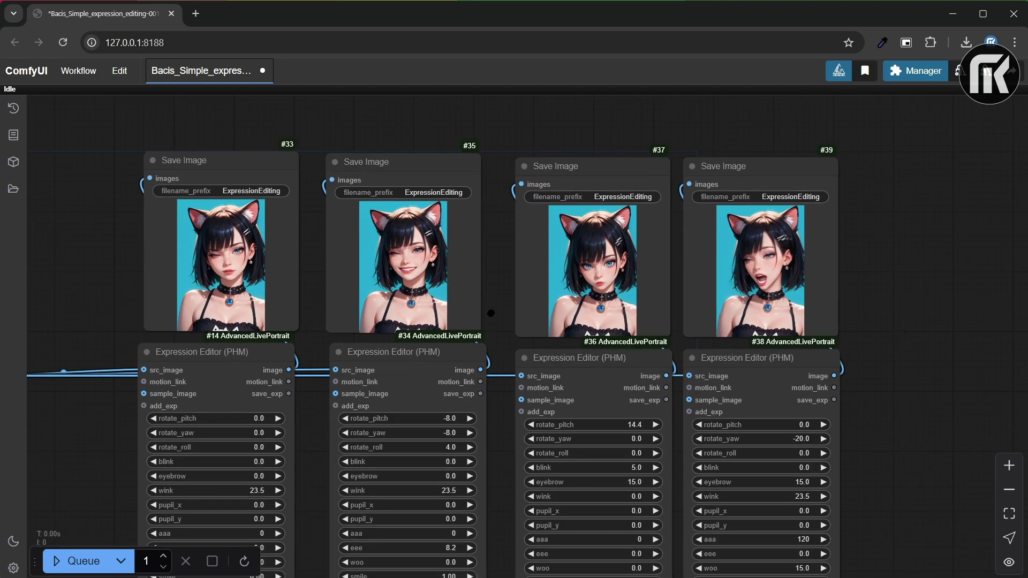
- Set the fourth Expression Editor to yaw -10.4, wink 25.0, aaa 72, and load 001-M.png
drag(490, 313, 482, 194)
drag(912, 340, 845, 343)
scroll(937, 291, down, 4)
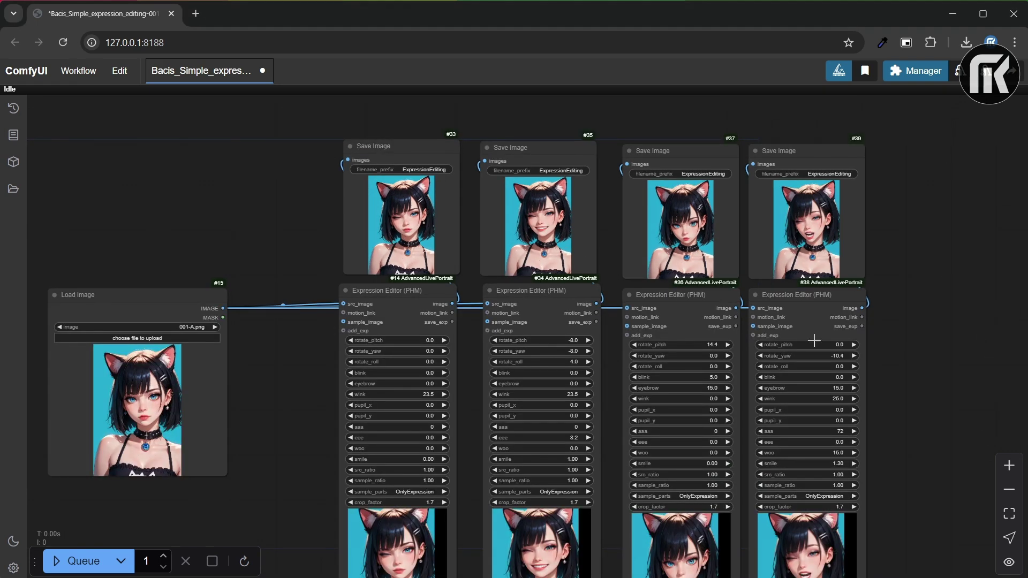
scroll(794, 342, down, 3)
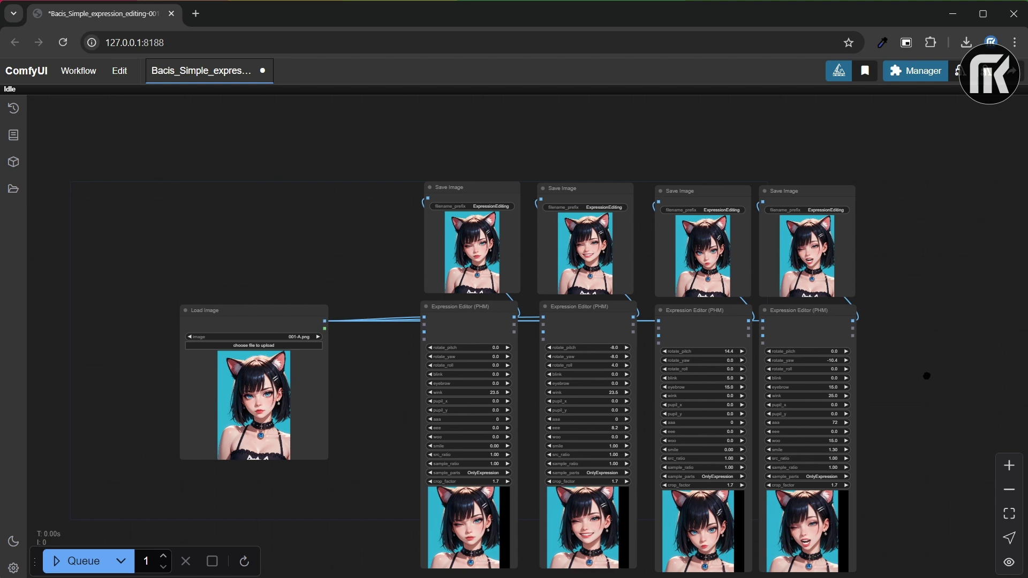
drag(931, 379, 886, 348)
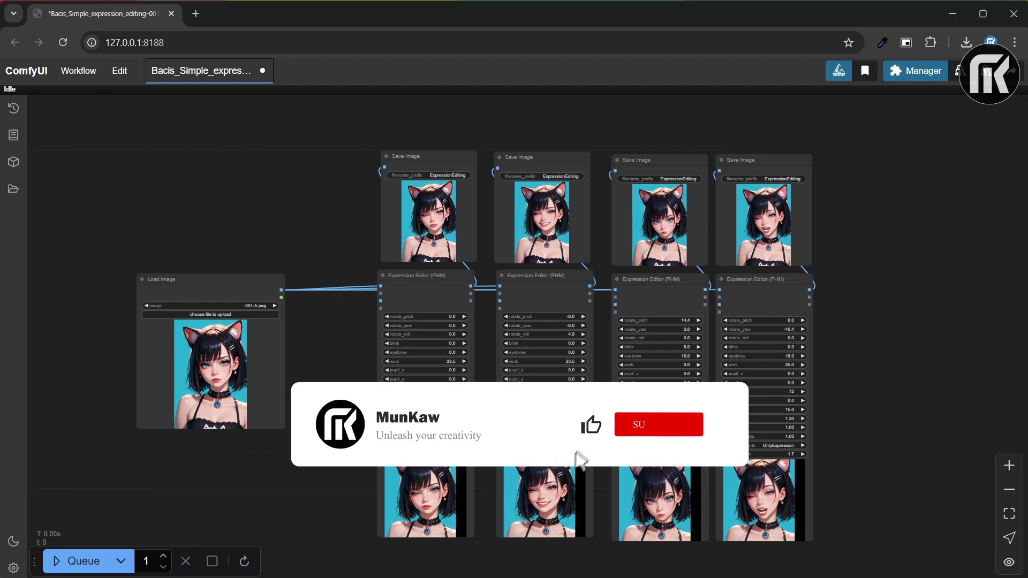
drag(161, 374, 210, 389)
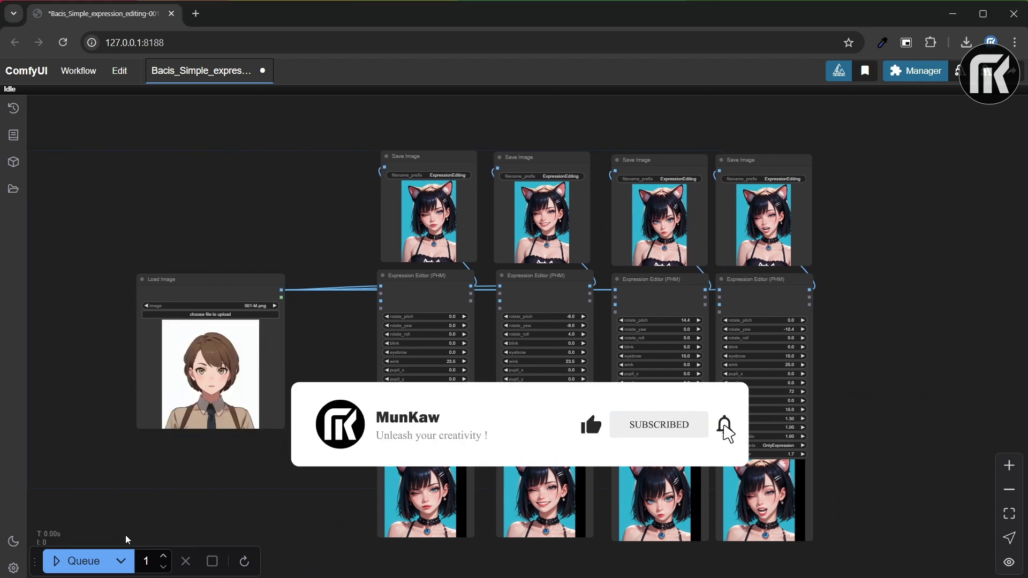
- Generate the four expressions for the brown-haired character 001-M.png
click(59, 561)
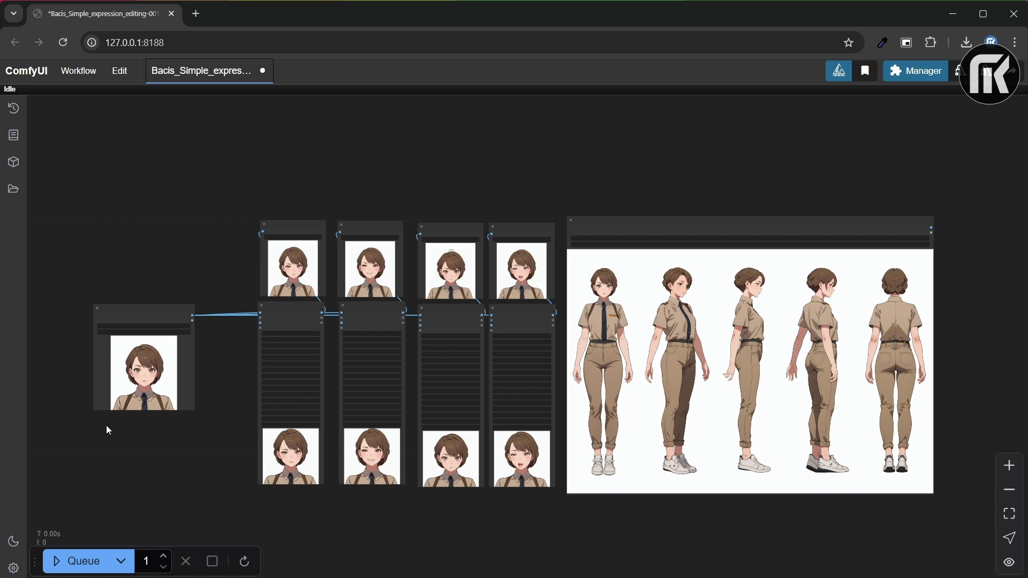
scroll(102, 374, up, 10)
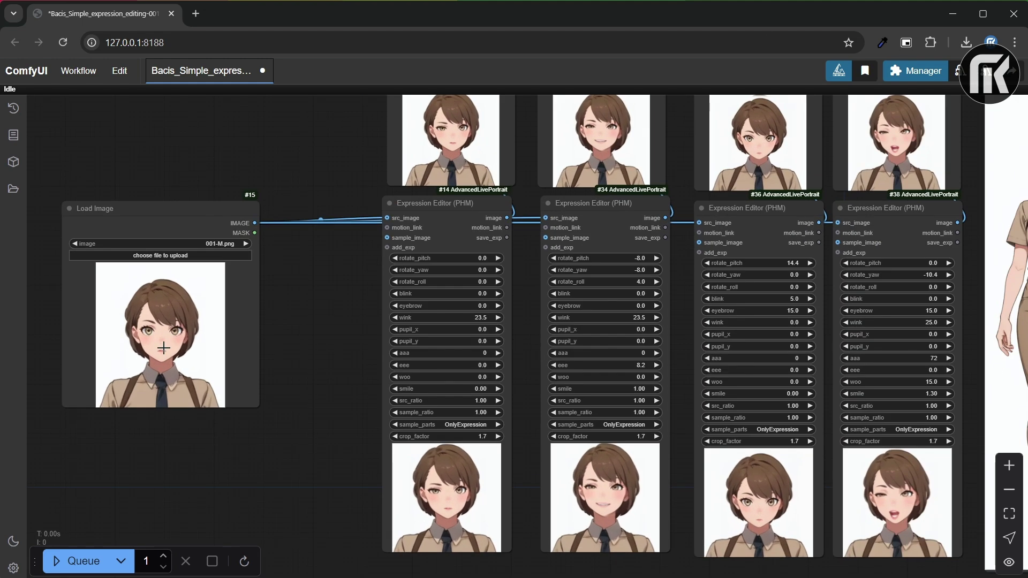
scroll(393, 369, down, 5)
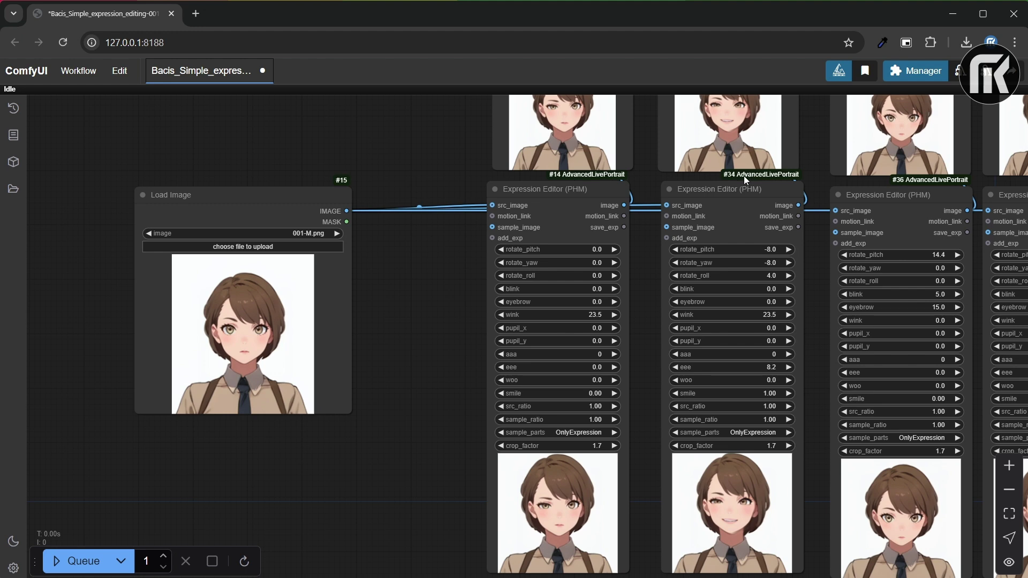
- Pan and zoom so the saved outputs sit beside her five-view character sheet
drag(649, 131, 501, 224)
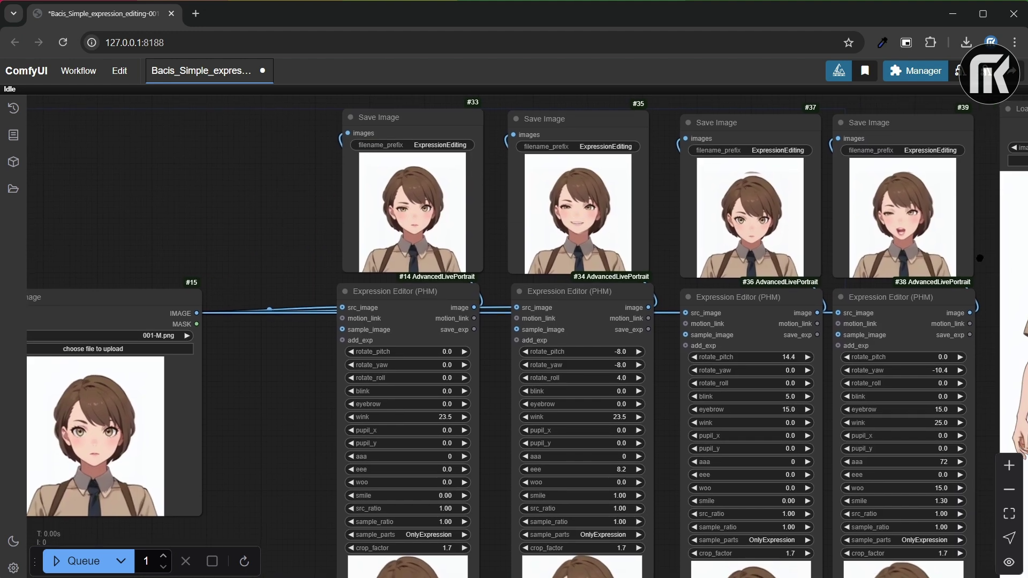
drag(985, 262, 616, 193)
scroll(776, 252, down, 5)
drag(893, 128, 742, 157)
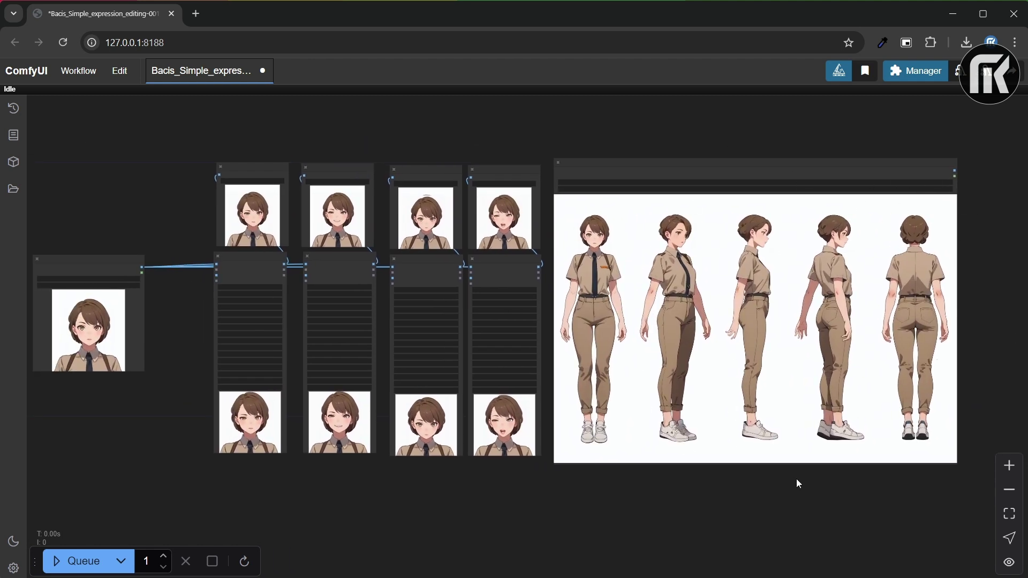
scroll(792, 305, up, 1)
scroll(792, 305, down, 1)
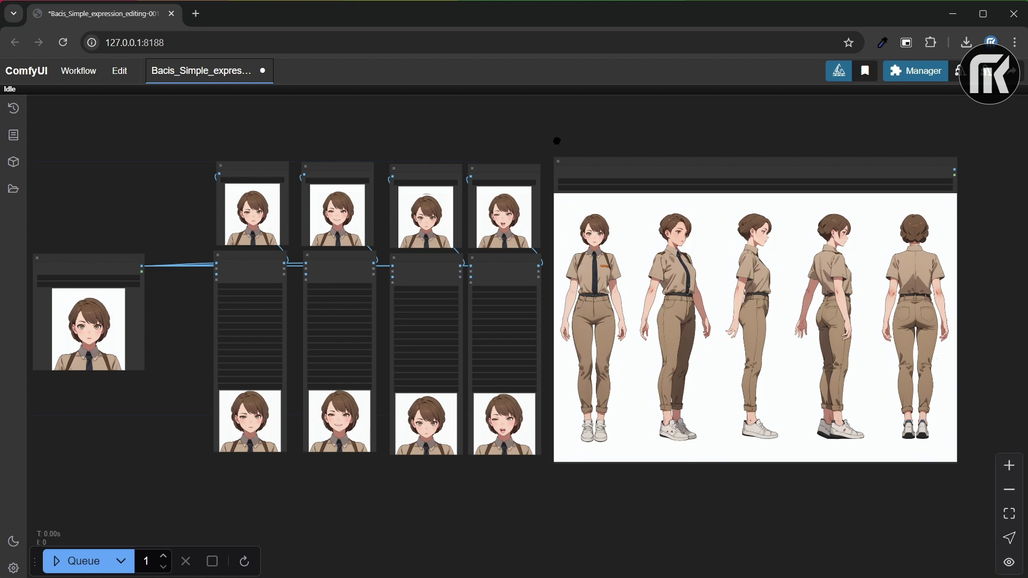
scroll(594, 252, up, 10)
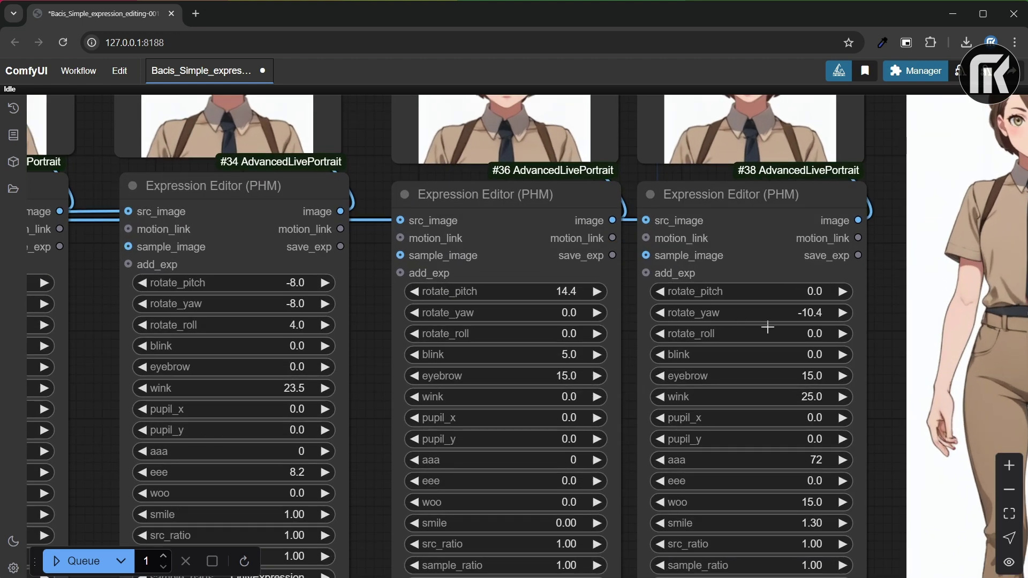
scroll(764, 325, down, 4)
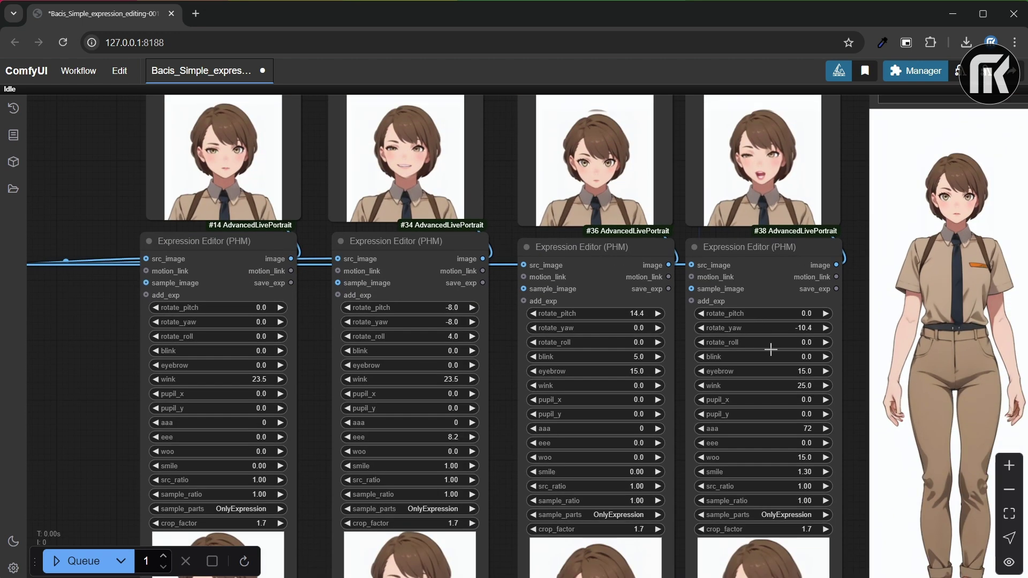
- Set editor #38's wink to 0.0 and editor #36's eee to 15.0, regenerating after each
mouse_move(755, 385)
mouse_down()
mouse_move(777, 386)
mouse_move(737, 389)
mouse_up()
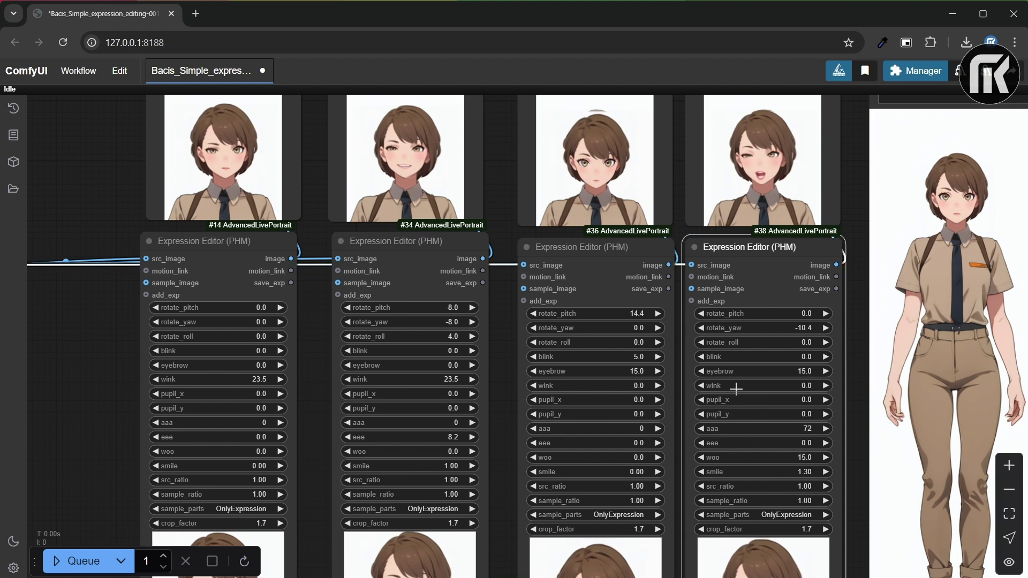
click(60, 559)
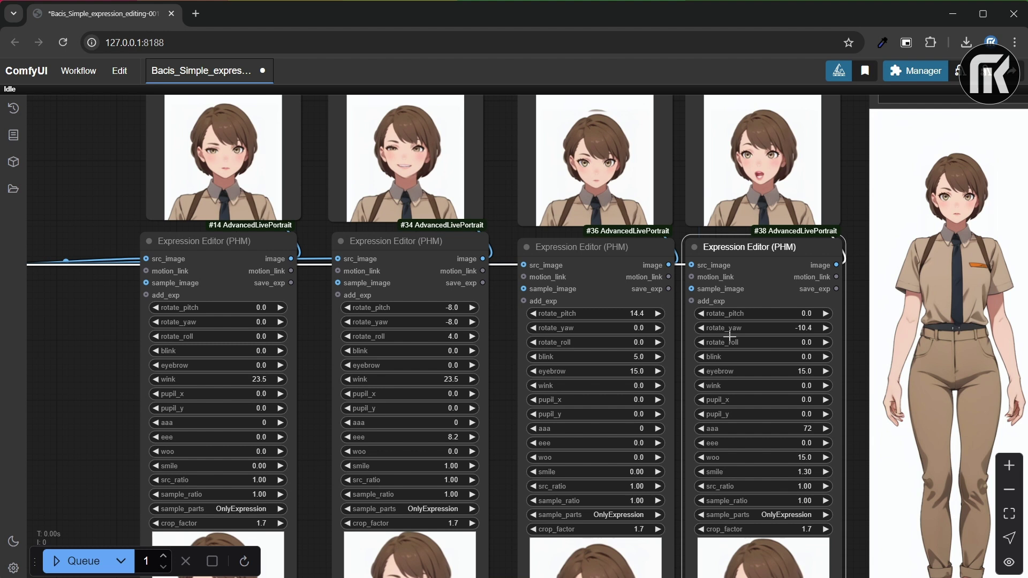
click(591, 443)
drag(592, 444, 617, 443)
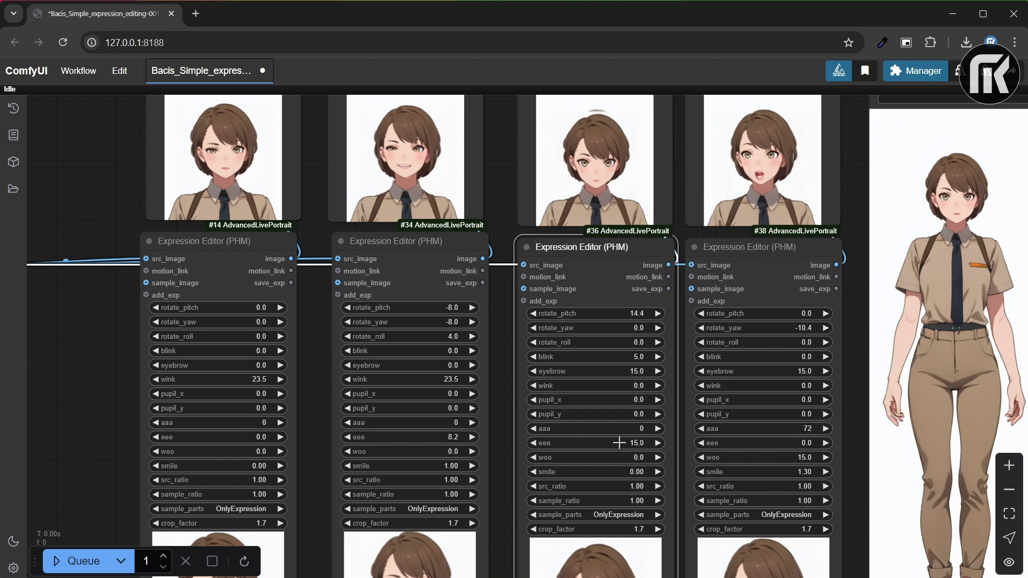
click(95, 562)
- Zoom out to view the four results beside the five-view turnaround
scroll(635, 222, up, 4)
scroll(634, 223, down, 3)
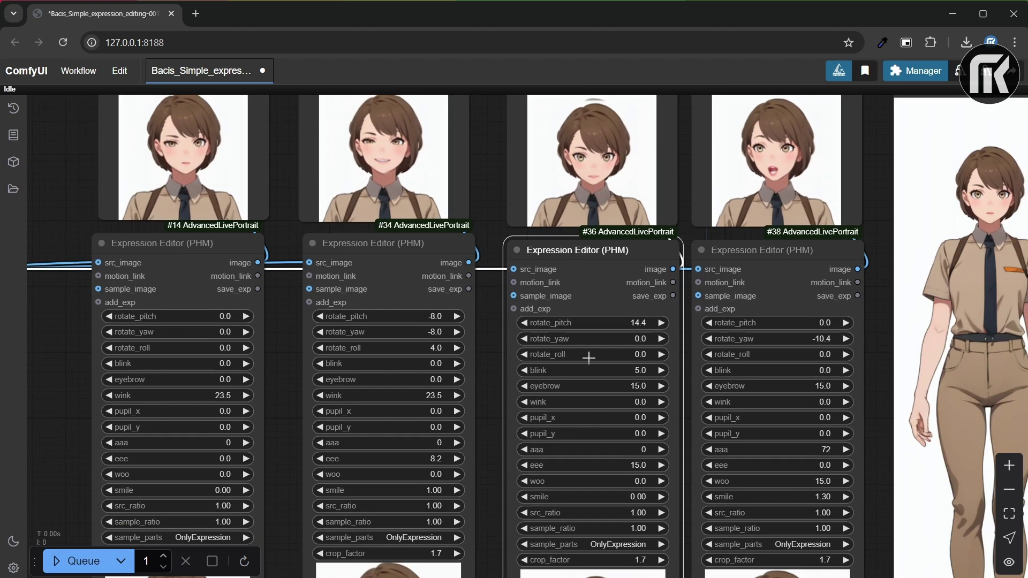
scroll(488, 466, down, 6)
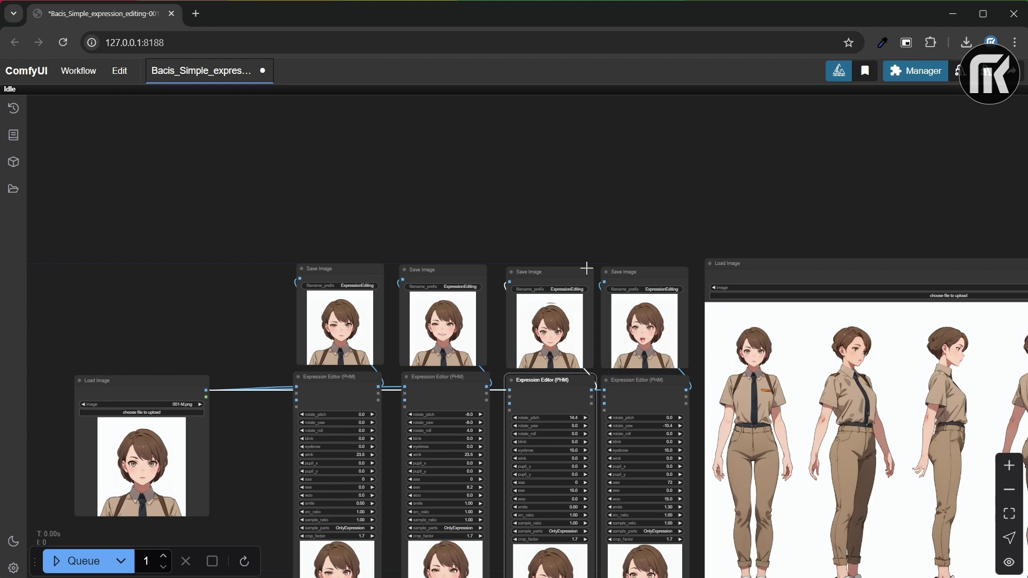
scroll(580, 163, down, 5)
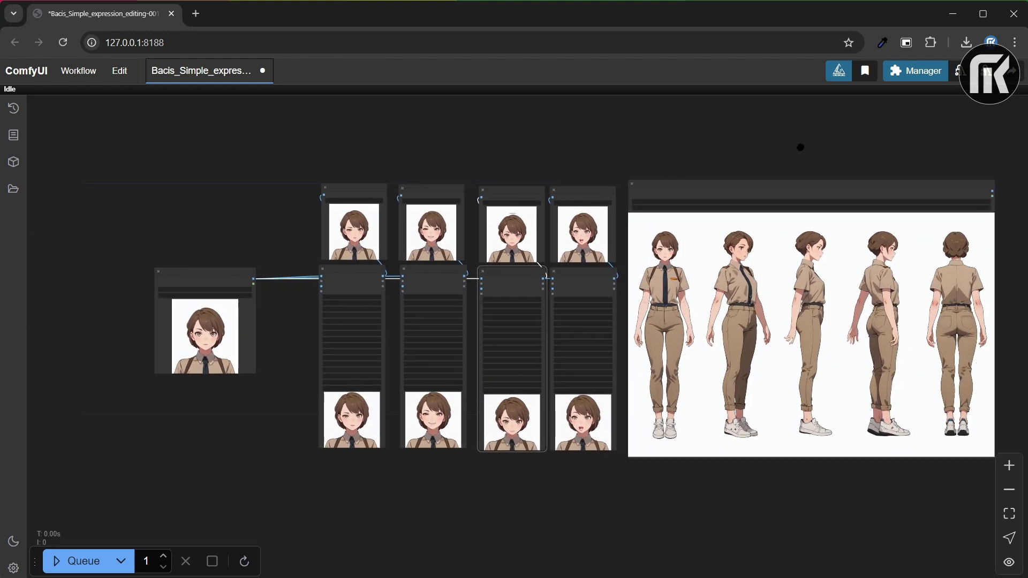
scroll(798, 147, right, 3)
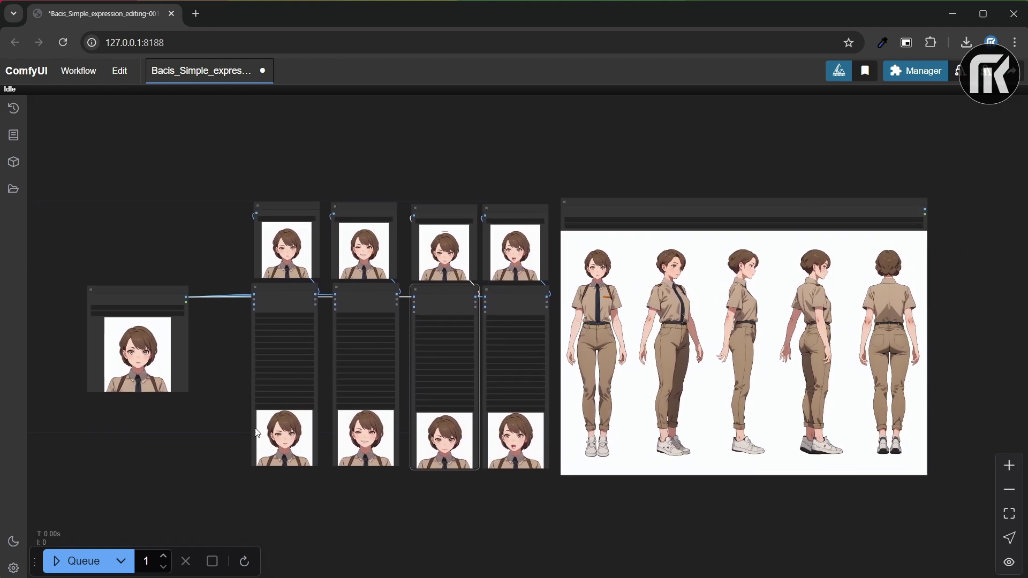